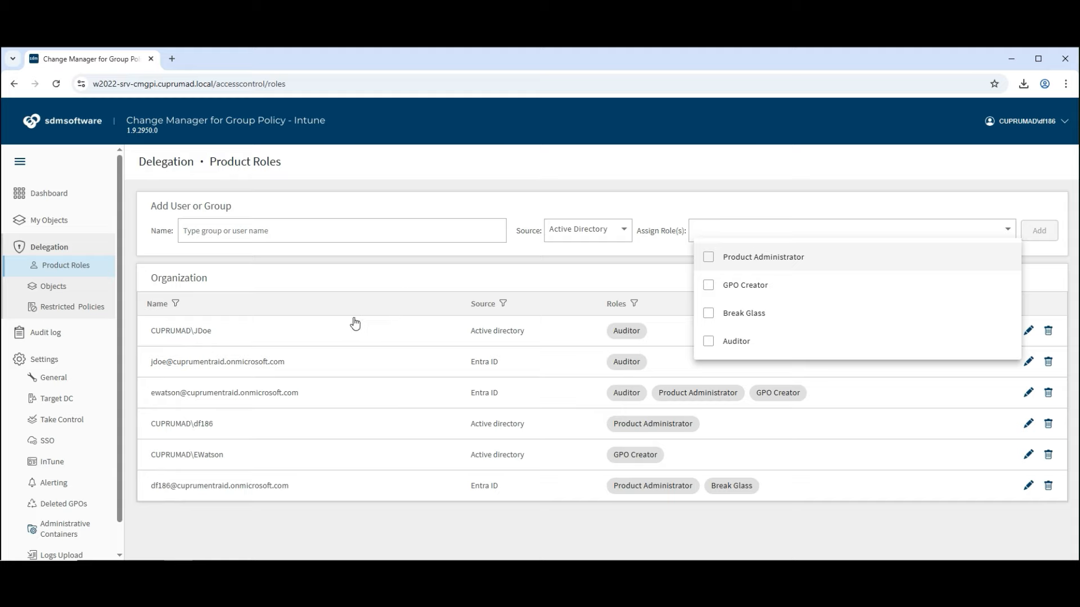
Close the Assign Role(s) dropdown after reviewing the assignable roles on Product Roles
left_click(53, 290)
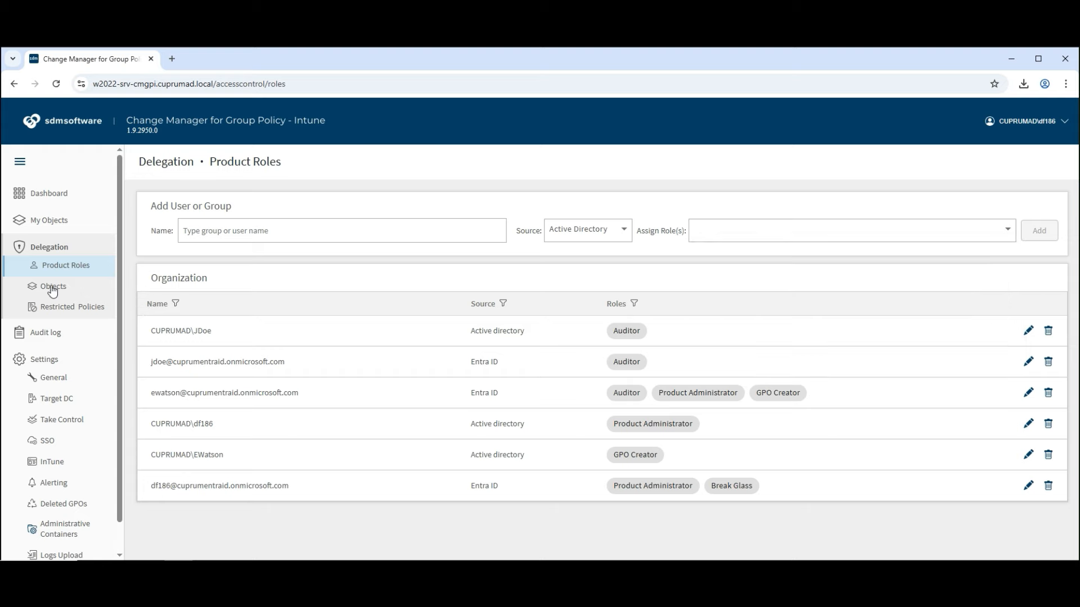
Scroll through the delegated Objects list, then open the Restricted Policies page
left_click(53, 288)
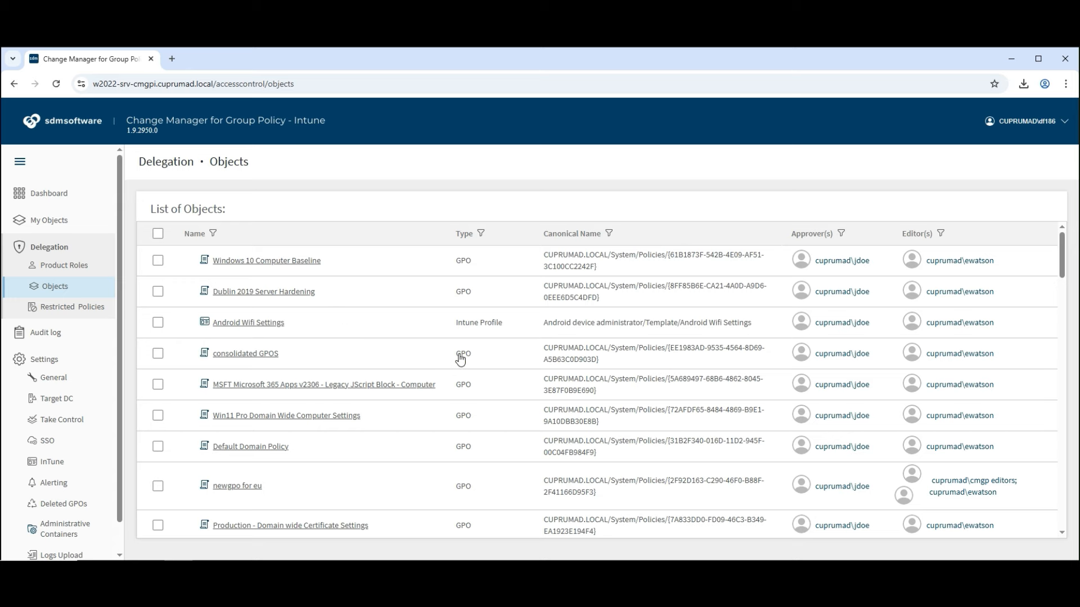
scroll(458, 361, "down", 6)
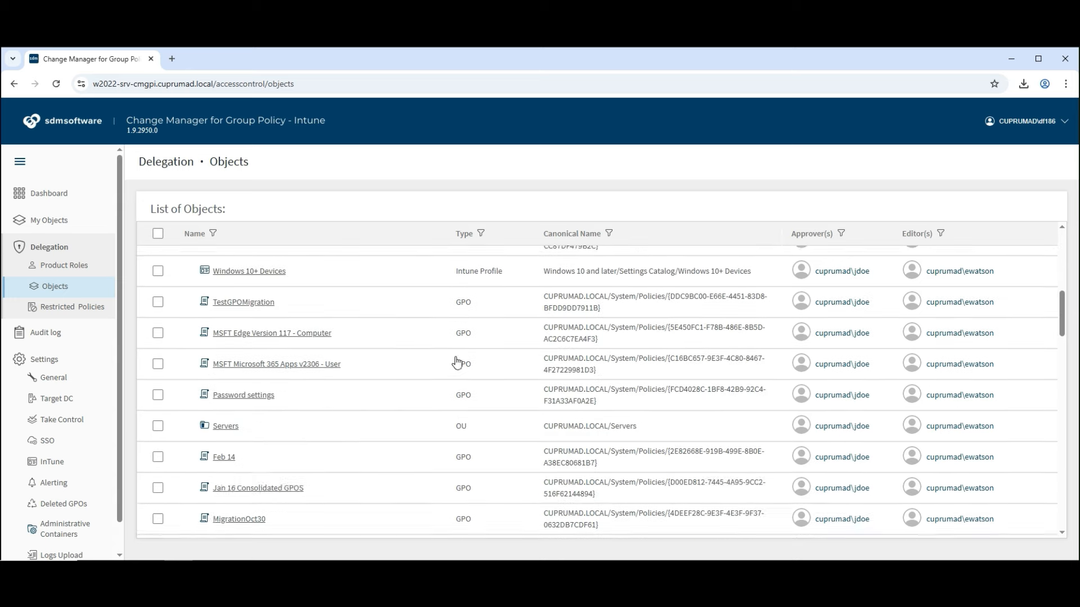
scroll(457, 361, "down", 10)
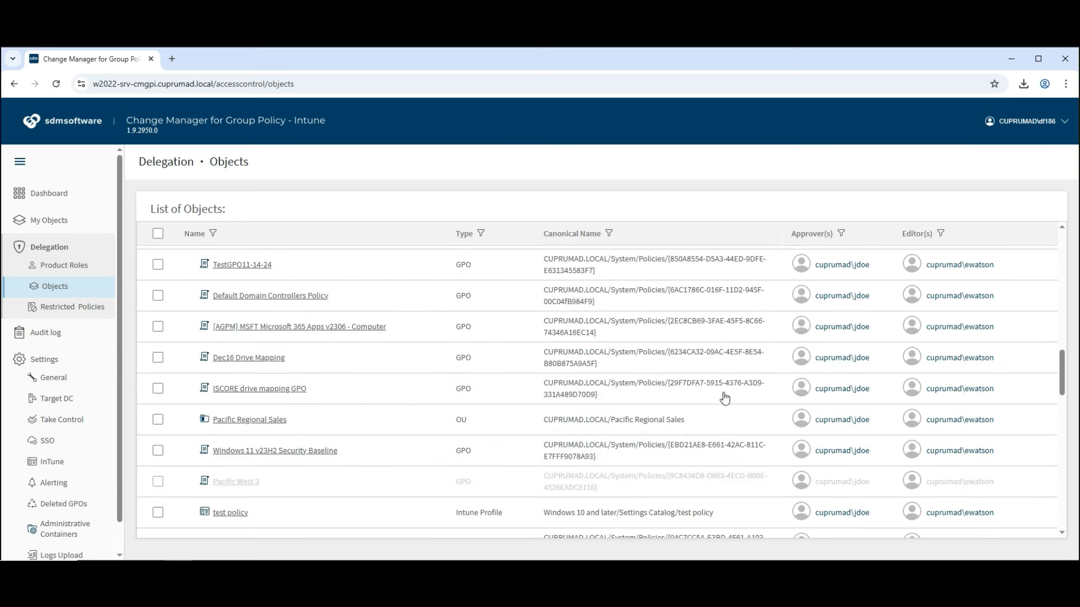
left_click(157, 295)
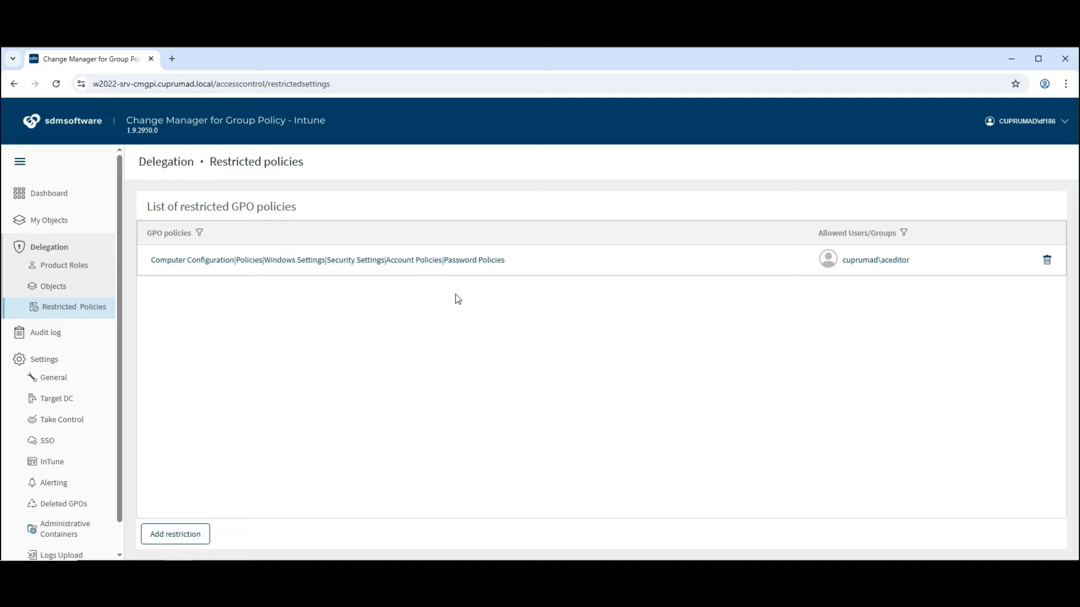
Open the Audit log and scroll through the recent events table
left_click(53, 333)
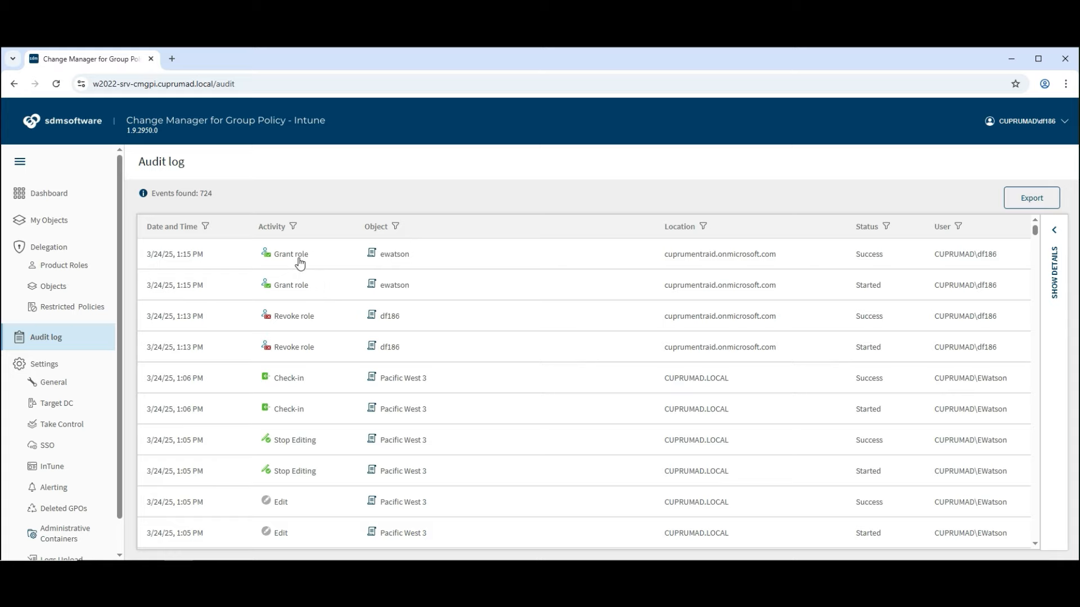
scroll(314, 264, "down", 2)
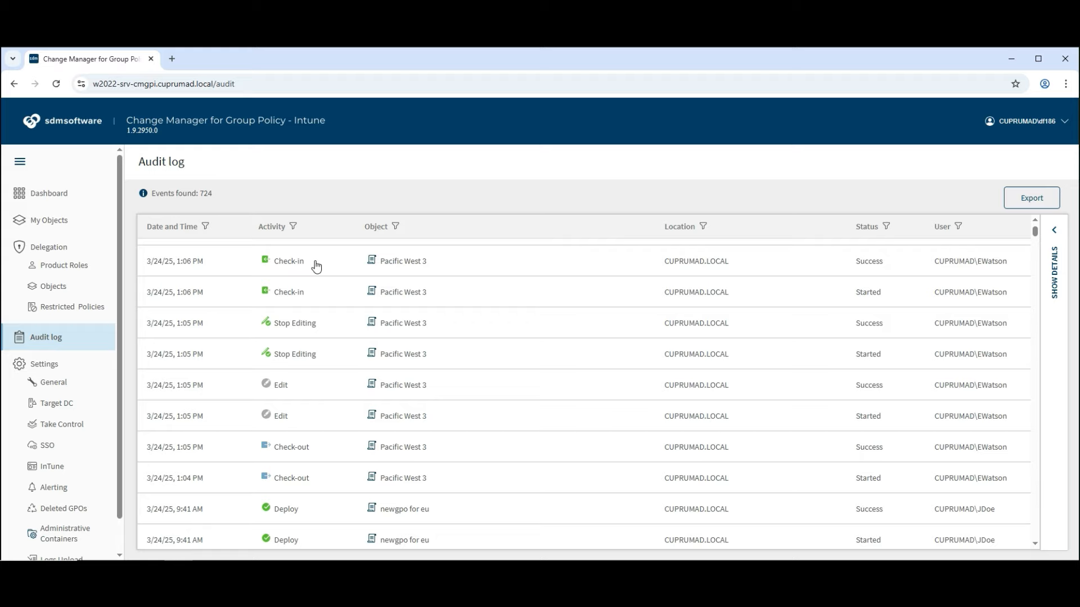
scroll(320, 356, "down", 1)
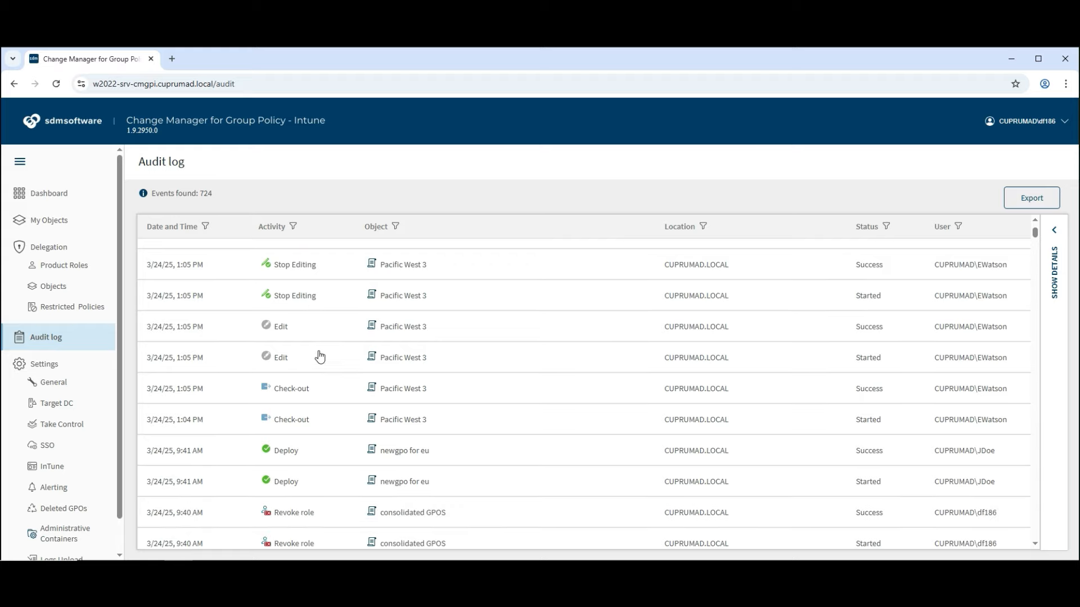
scroll(320, 355, "down", 5)
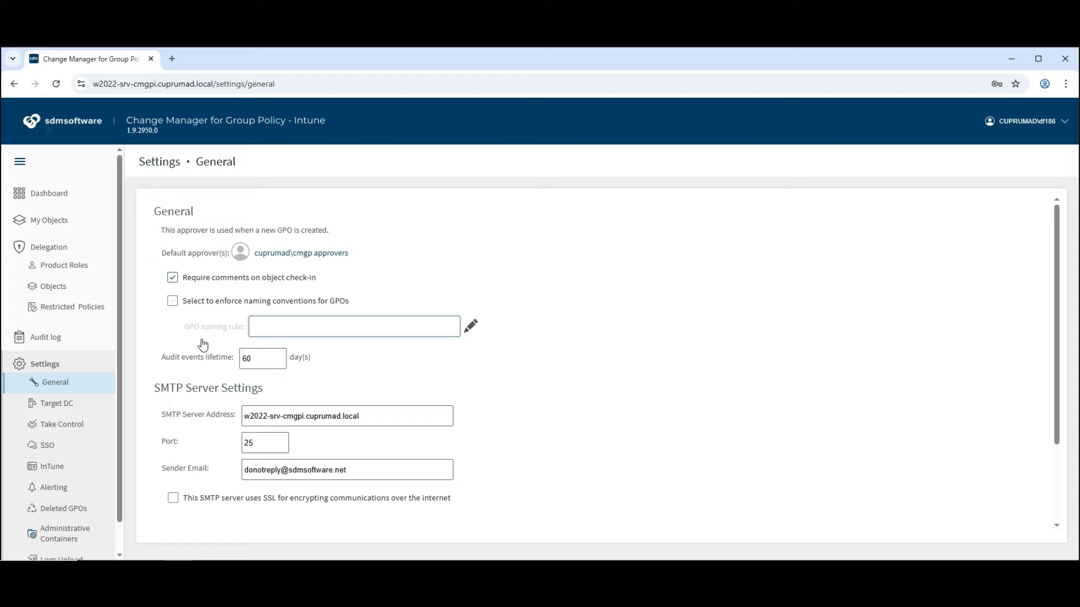
Enforce and save naming rule Cuprum_\w*-\w*, verified against test name Cuprum_Policy-Test
left_click(174, 301)
left_click(471, 326)
left_click(545, 295)
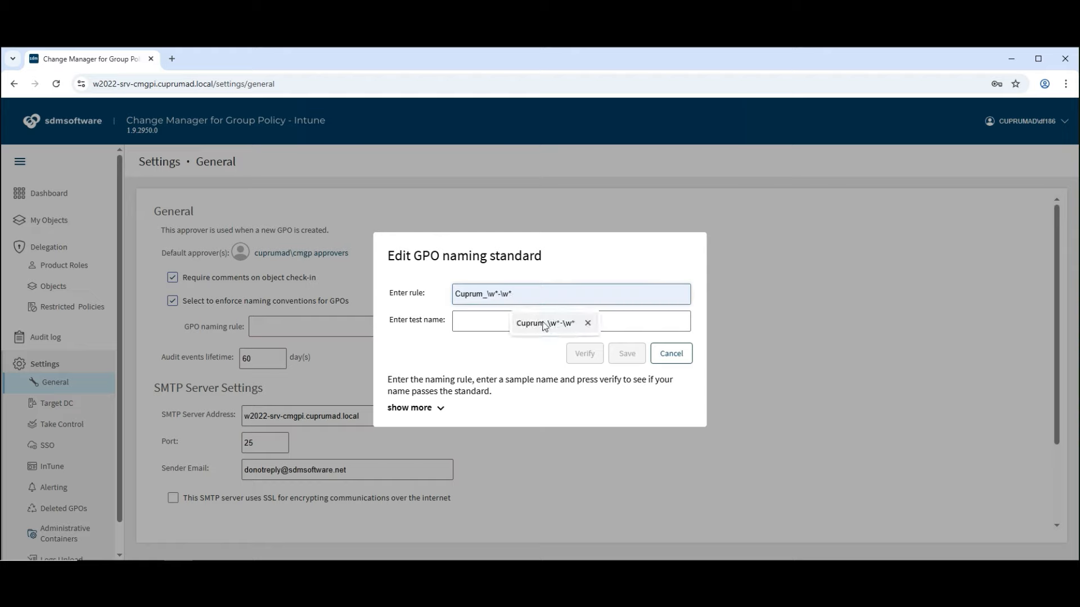
left_click(545, 324)
left_click(545, 322)
left_click(547, 350)
left_click(581, 356)
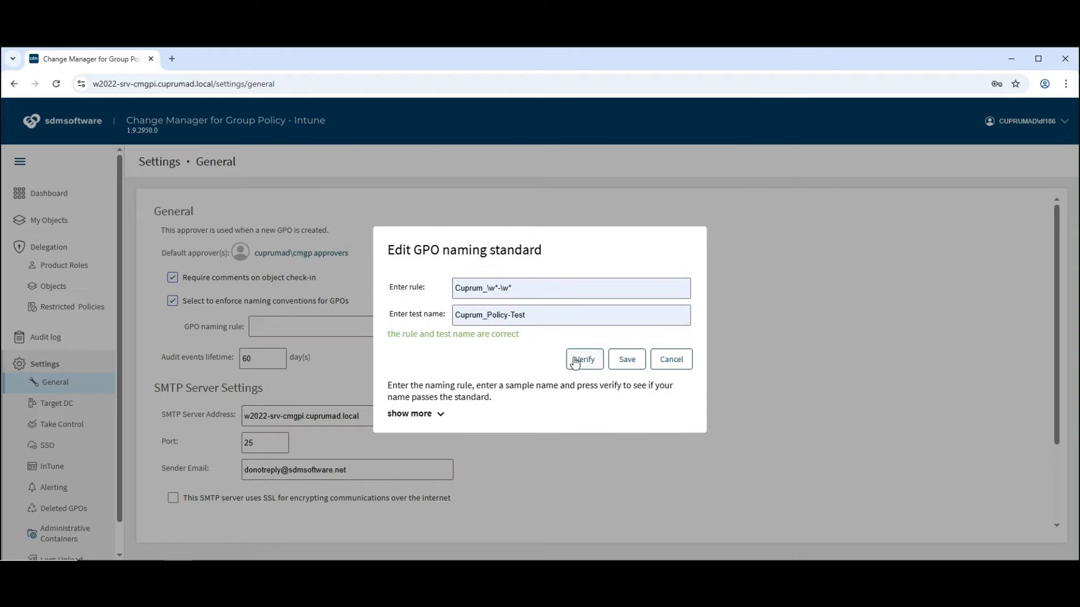
left_click(634, 364)
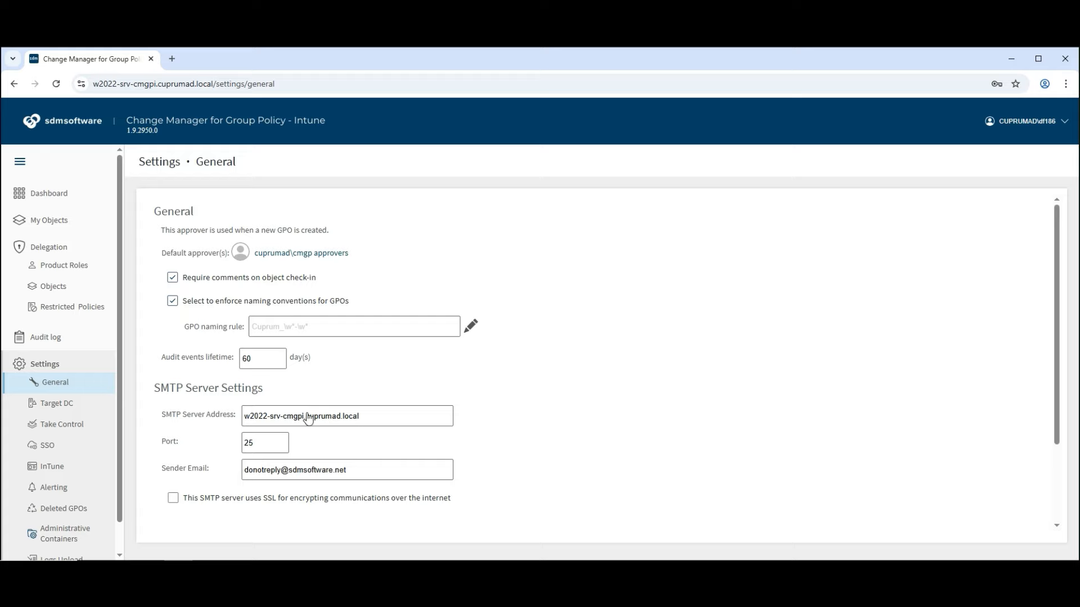
left_click(55, 487)
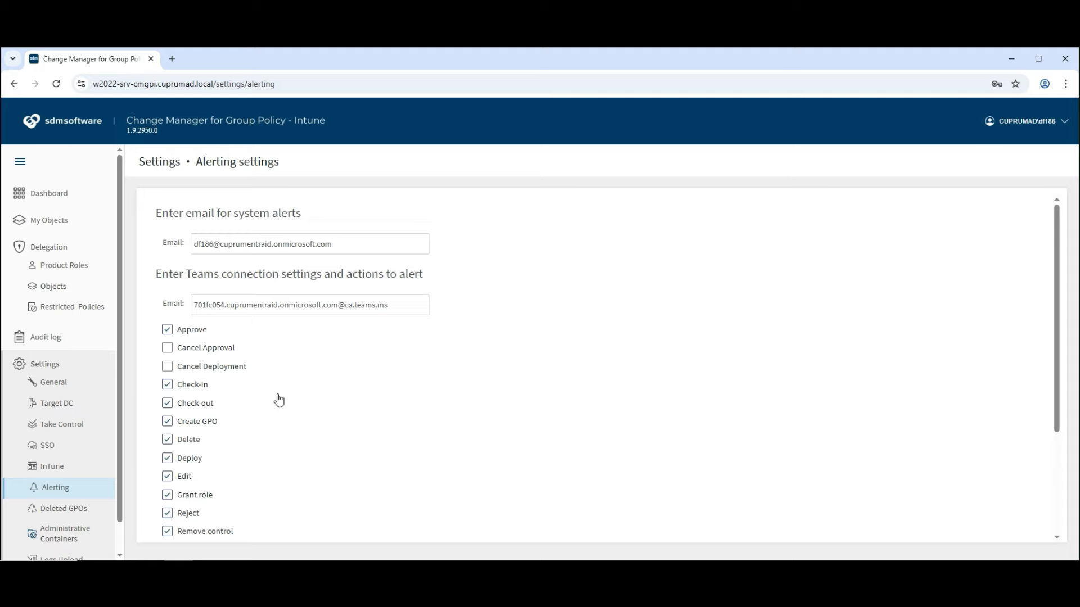
Scroll the Alerting settings, then view the SSO, InTune connection and Deleted GPOs pages
scroll(360, 372, "down", 1)
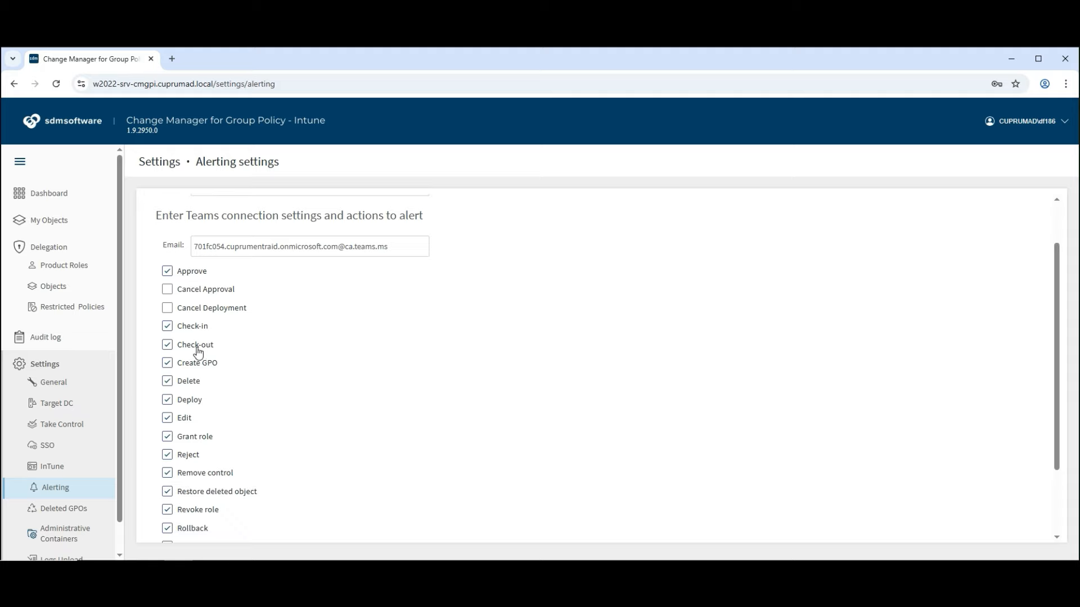
scroll(194, 388, "down", 2)
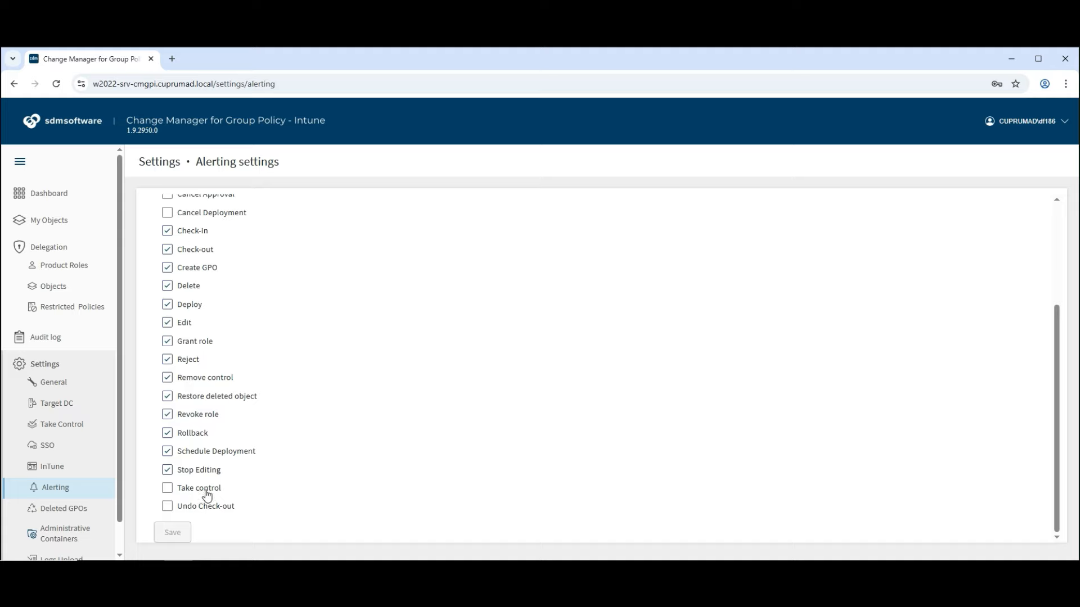
scroll(261, 461, "up", 3)
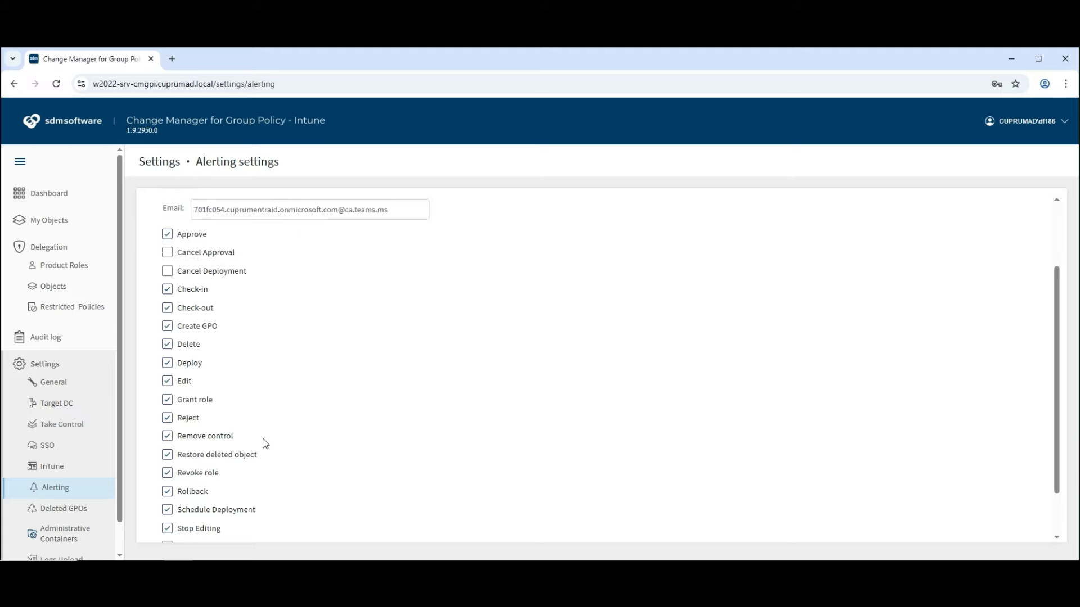
left_click(56, 447)
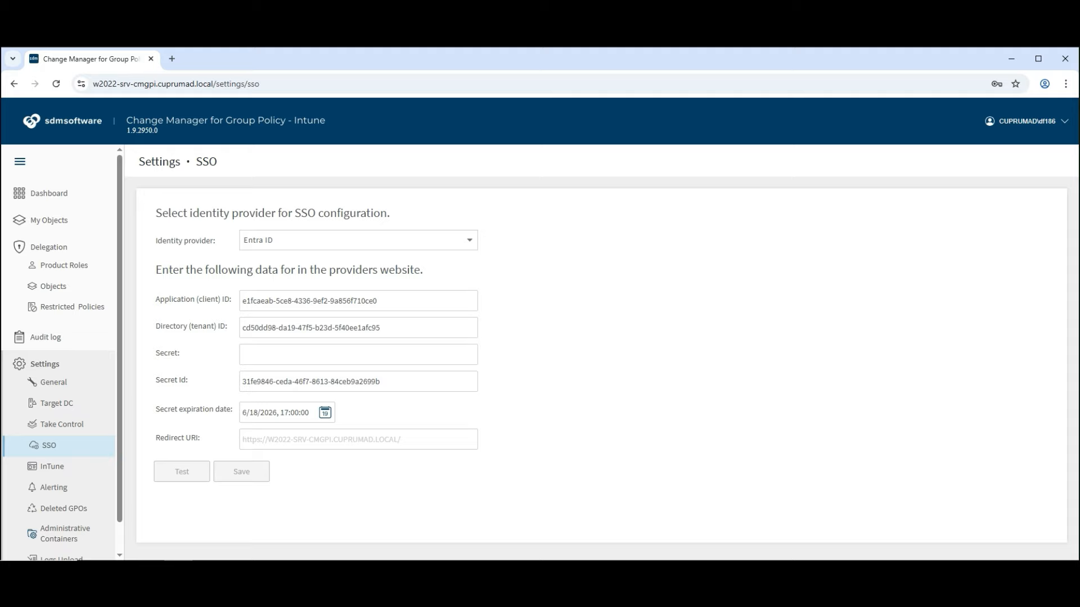
left_click(103, 466)
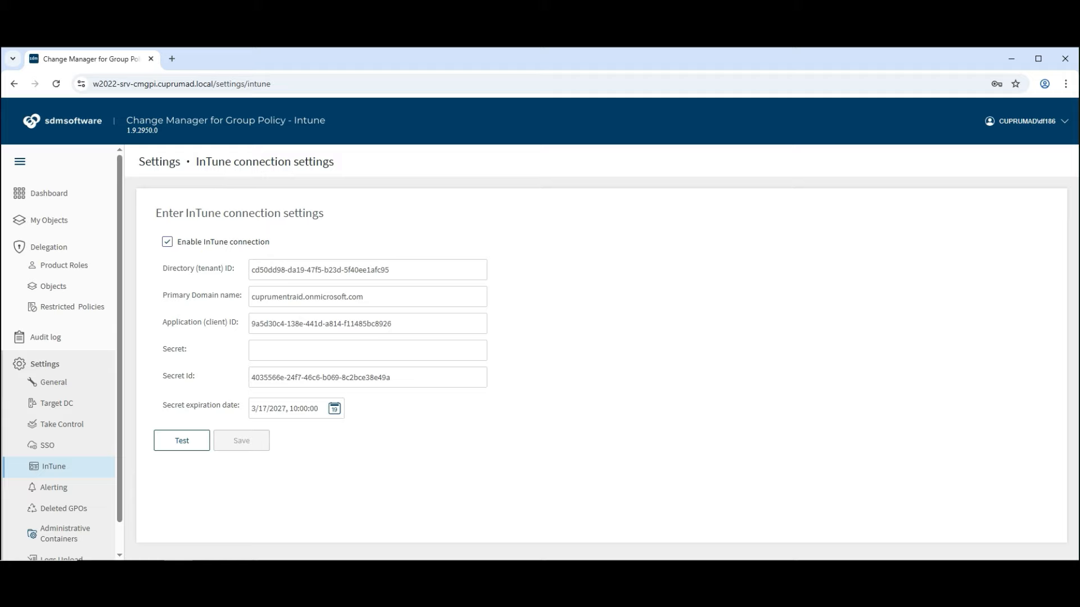
left_click(67, 511)
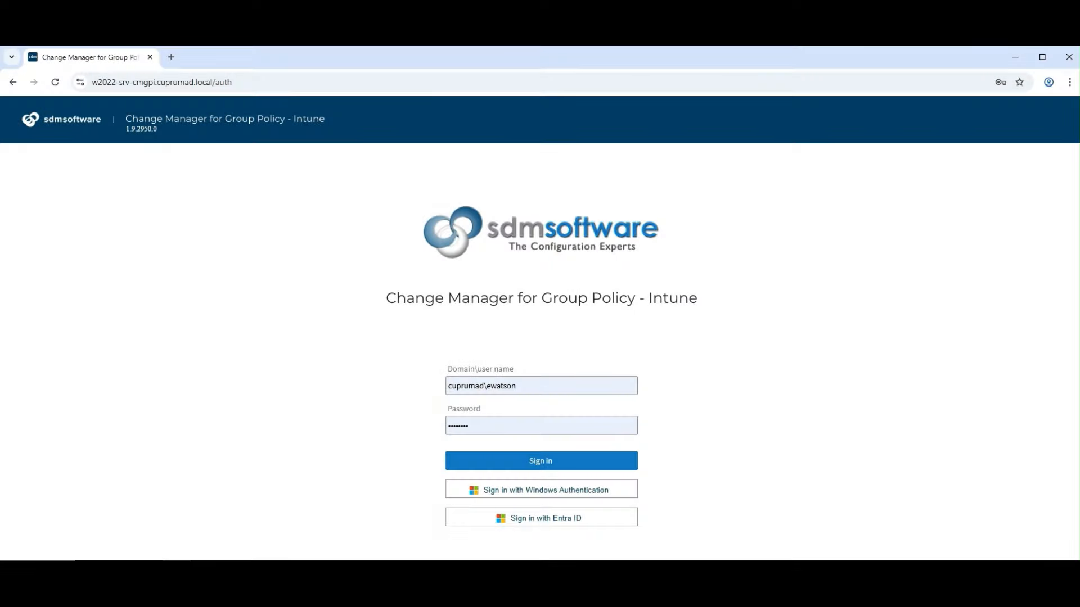
Sign in, open My Objects and check out the 9-18 GPO Migration GPO
left_click(540, 460)
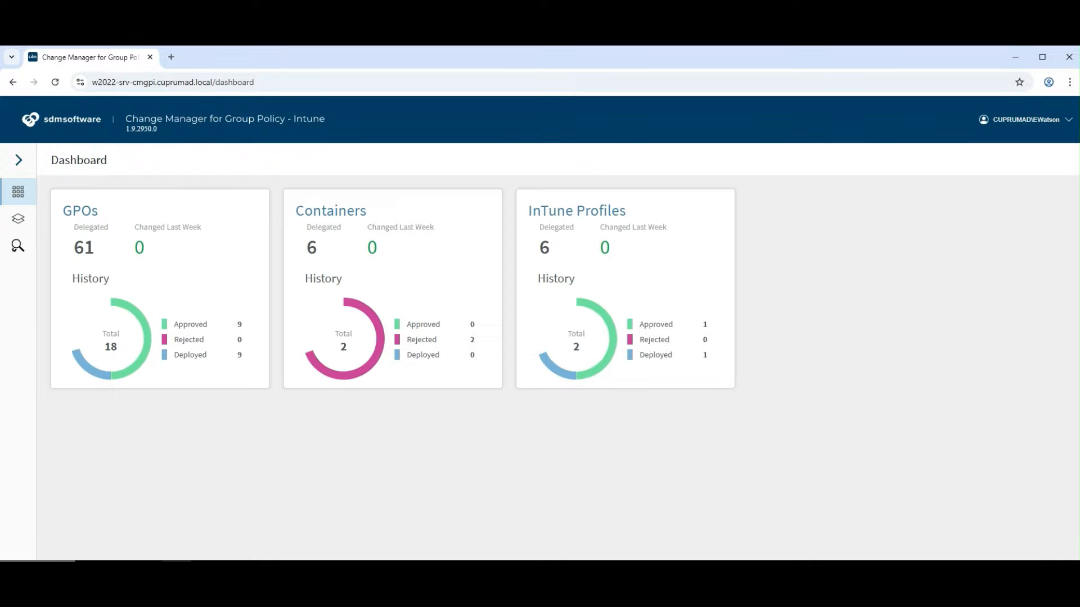
left_click(18, 160)
left_click(45, 219)
left_click(1059, 254)
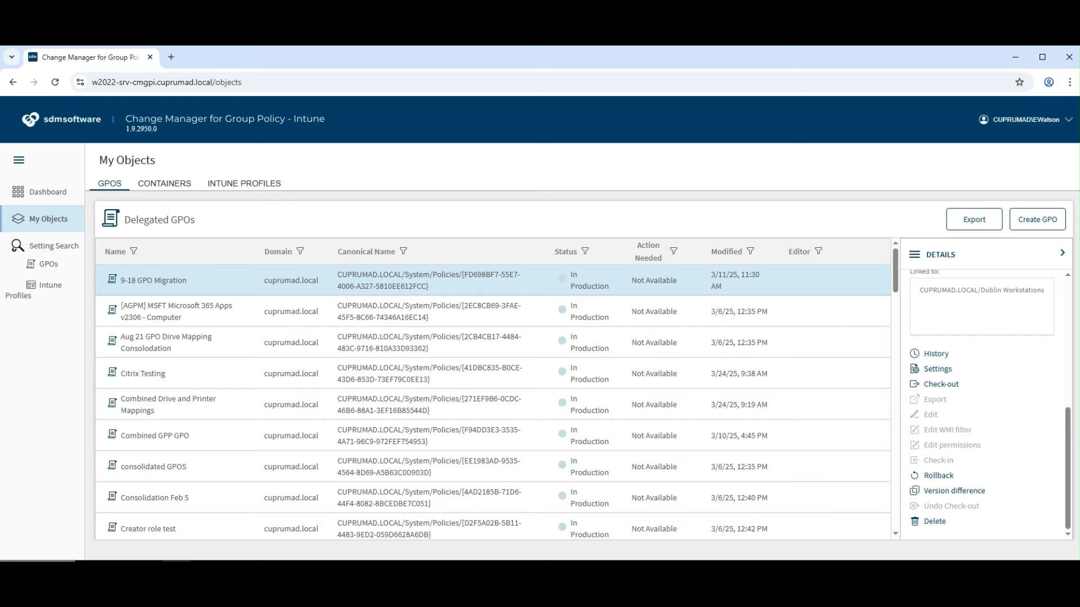
left_click(940, 384)
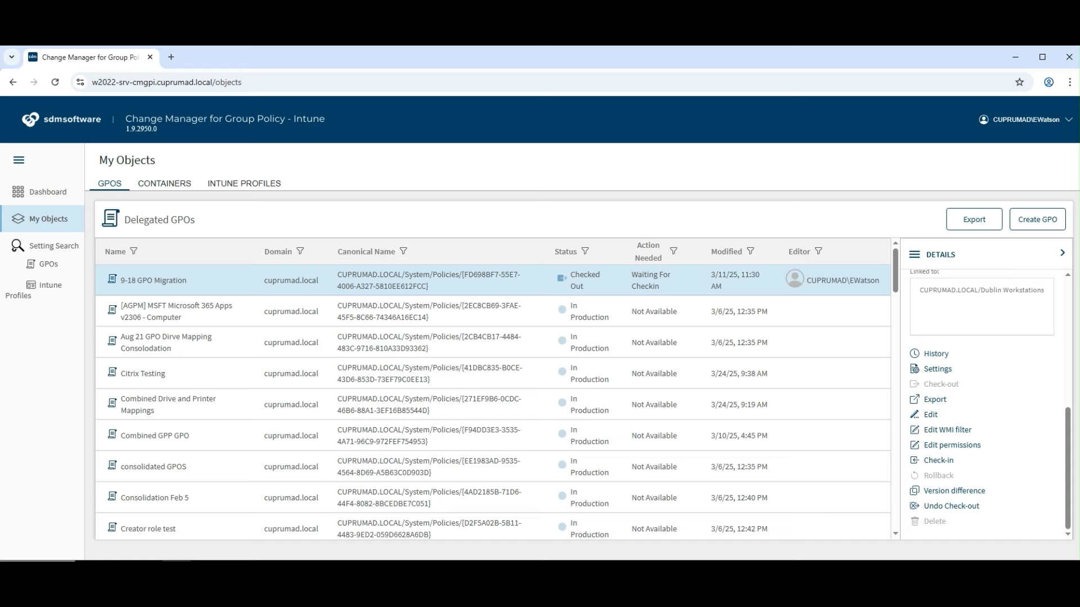
View the GPO's WMI filter options and cancel, leaving it at <None>
left_click(948, 430)
left_click(553, 350)
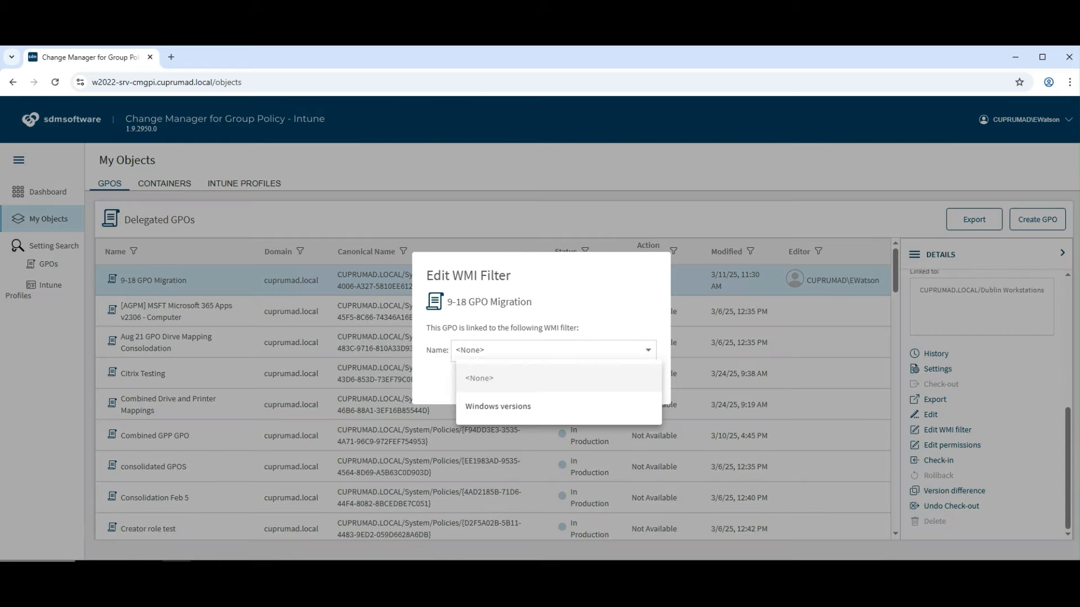
left_click(506, 378)
left_click(636, 380)
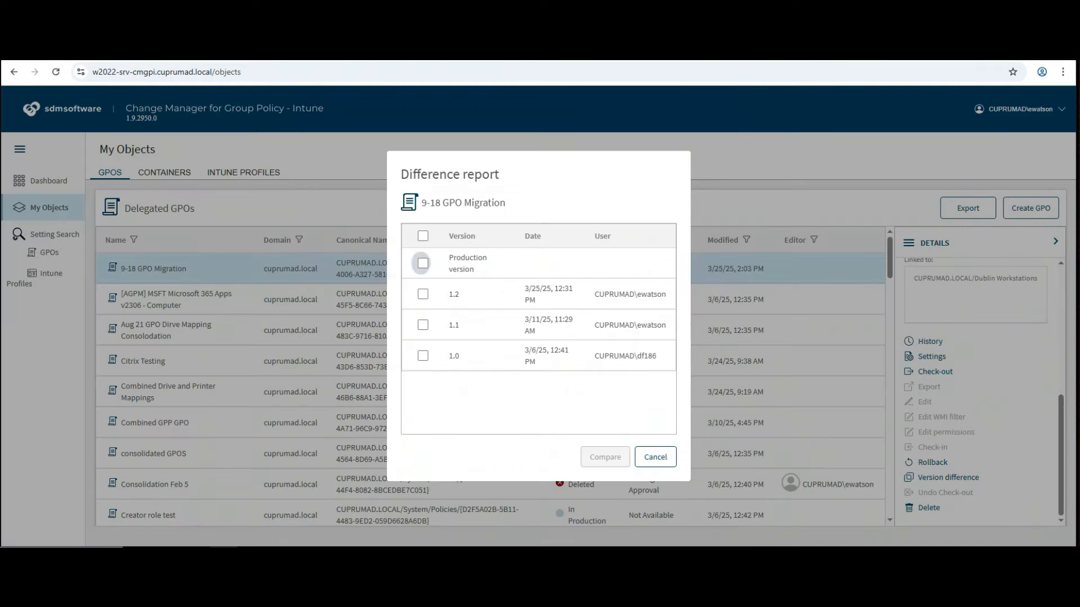
Compare against version 1.1, then export the checked-out GPO
left_click(425, 337)
left_click(605, 457)
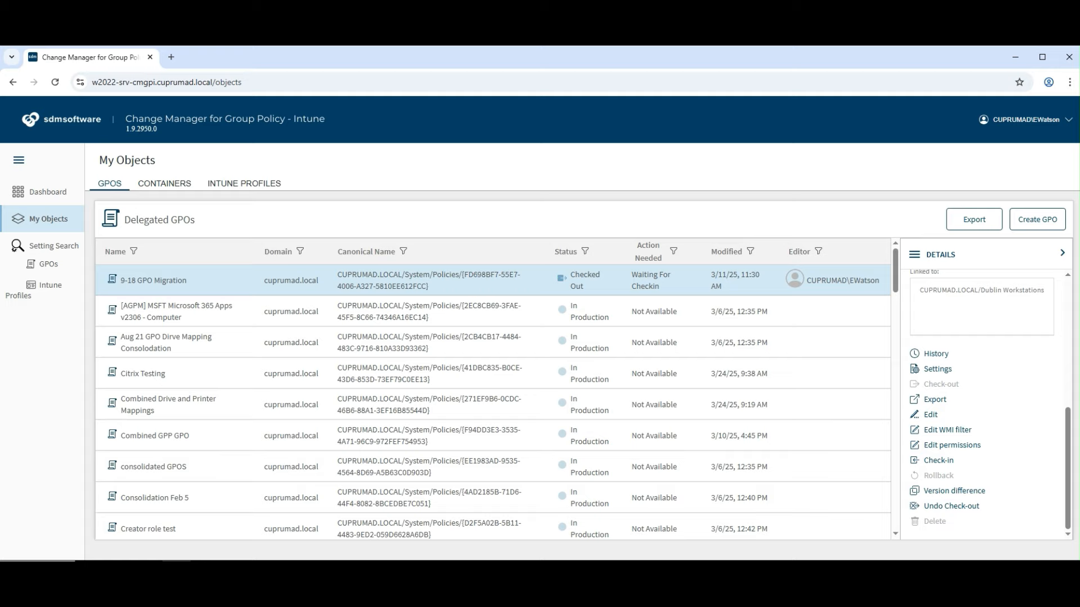
left_click(935, 400)
Launch the policy editor for the GPO, entering the editor account's user name and password
left_click(930, 415)
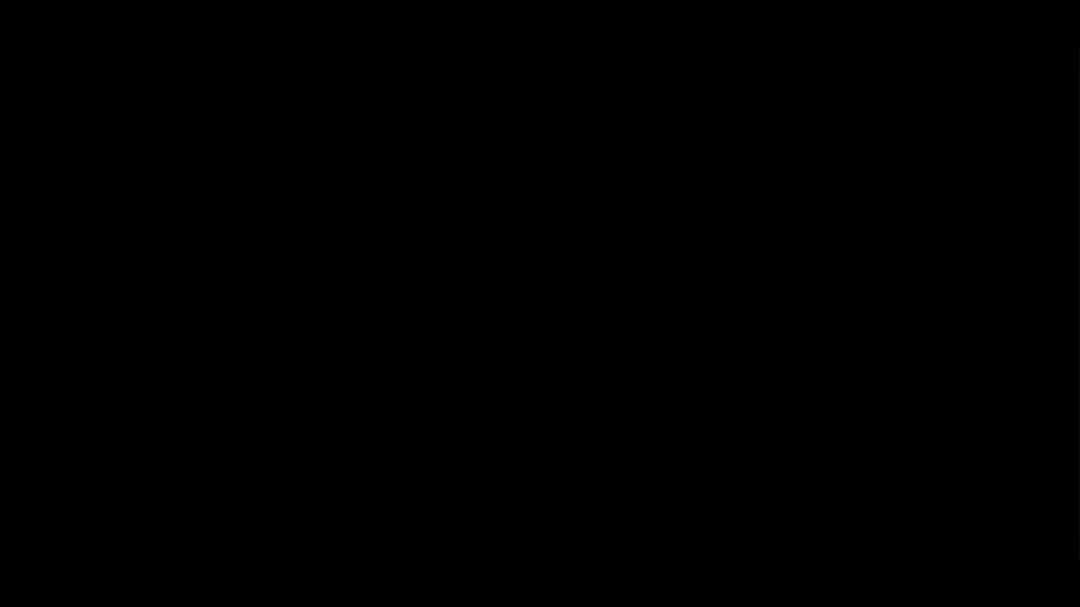
left_click(535, 391)
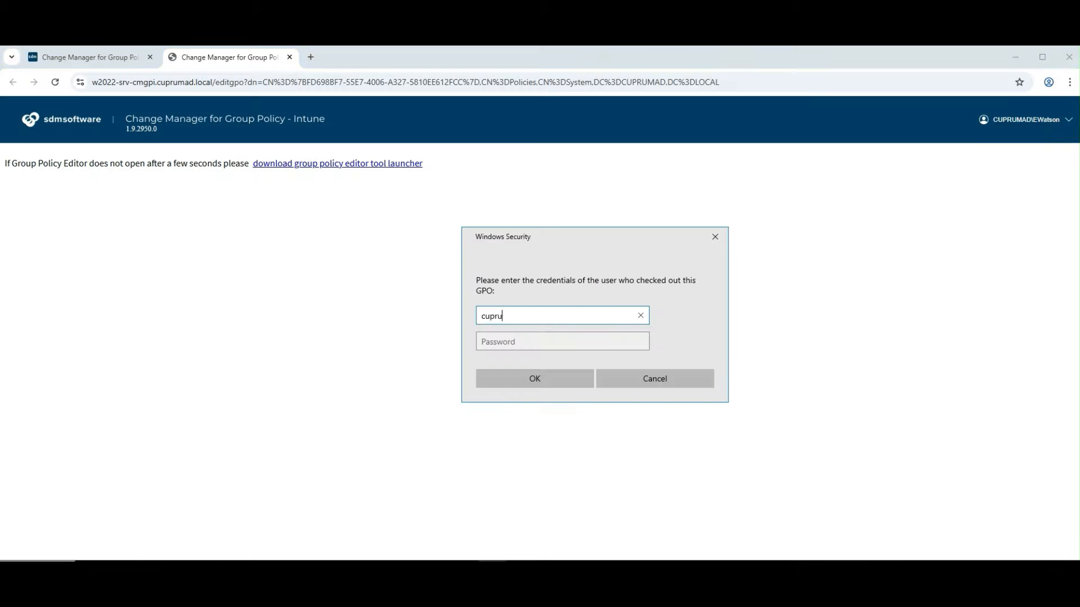
key("Tab")
type("••••••••")
key("Return")
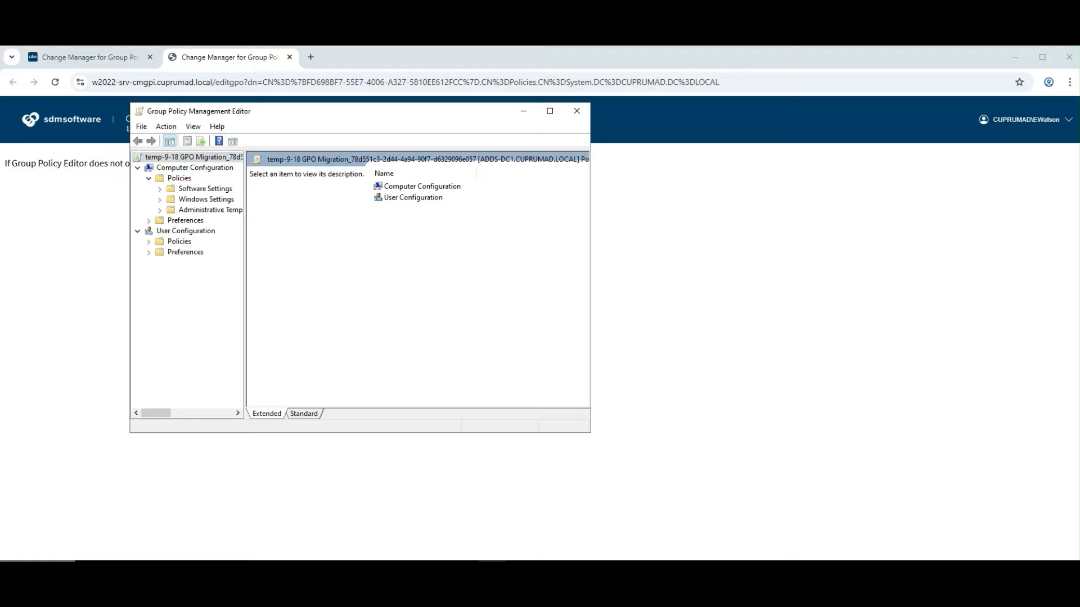
Define Maximum password age as 42 days, accepting the 30-day minimum, and close the editor
left_click(160, 200)
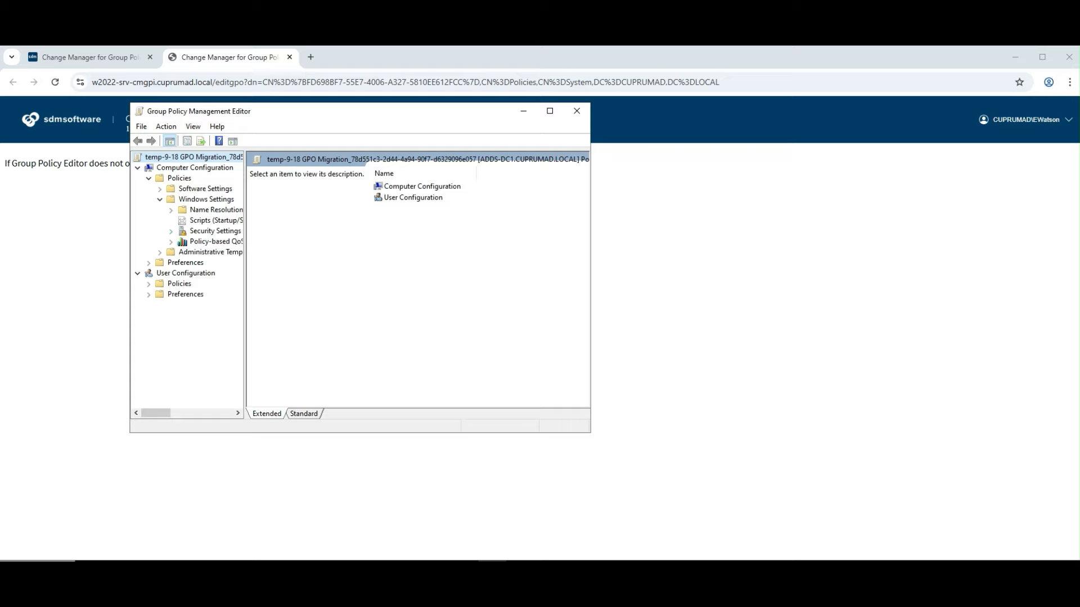
left_click(170, 231)
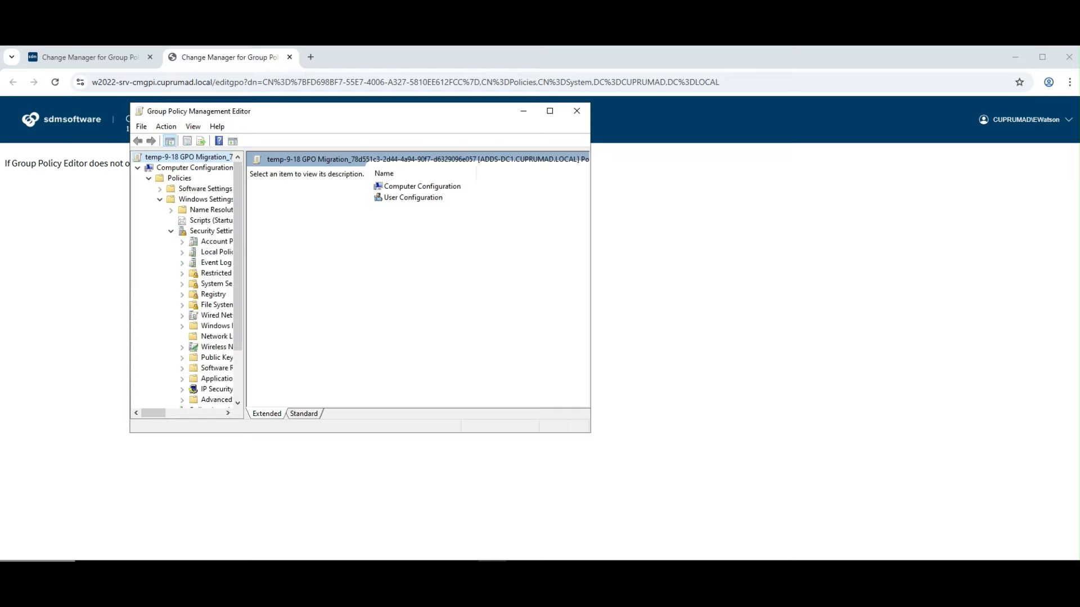
left_click_drag(246, 281, 340, 281)
left_click(182, 242)
left_click(237, 252)
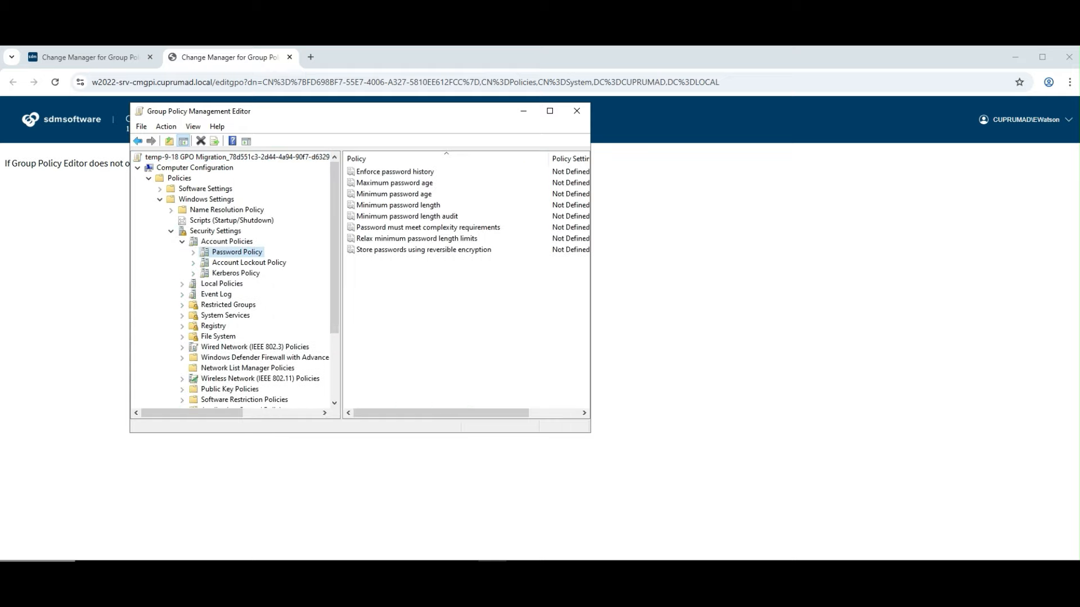
left_click_drag(590, 248, 675, 248)
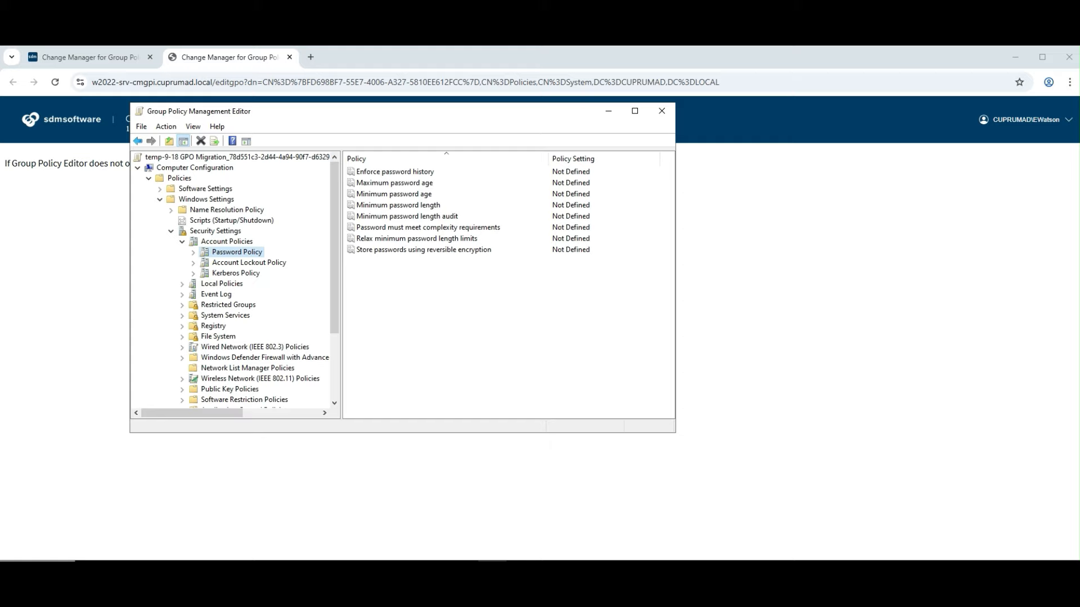
double_click(395, 182)
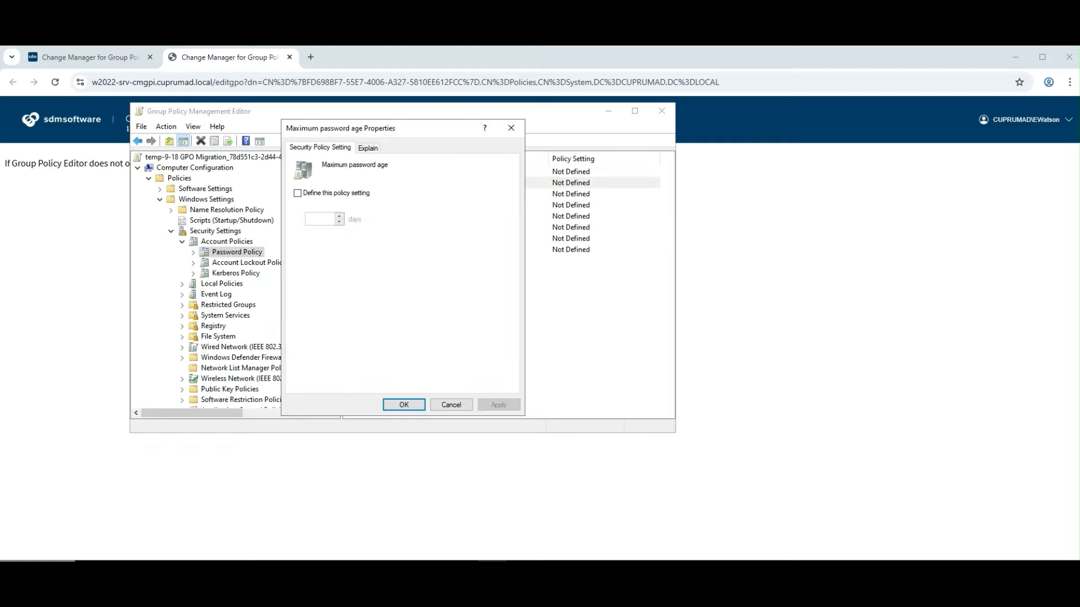
left_click(298, 193)
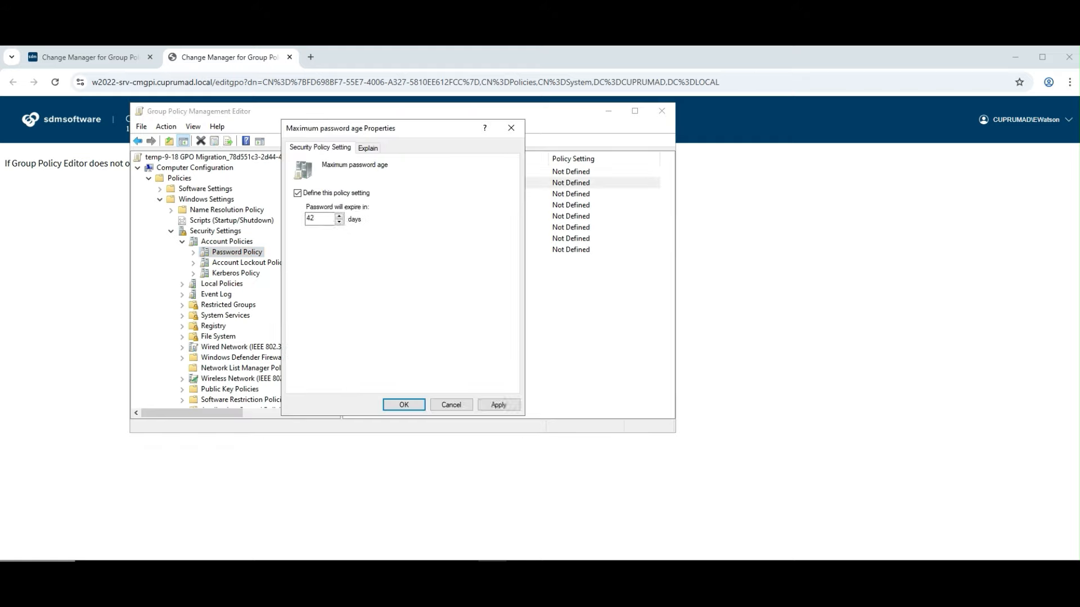
left_click(498, 405)
key("Return")
key("Return")
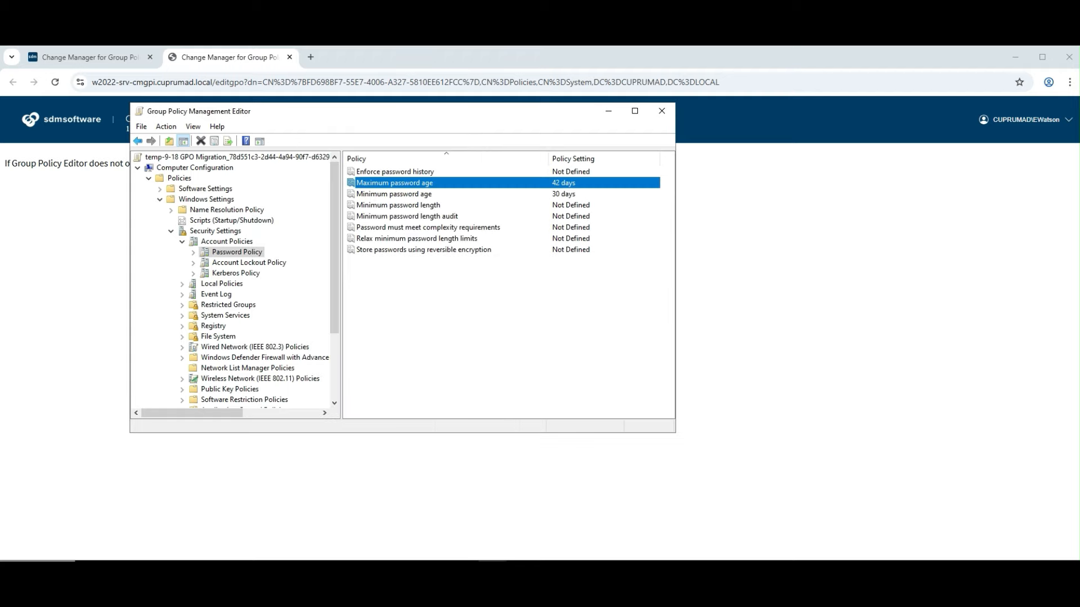
left_click(661, 110)
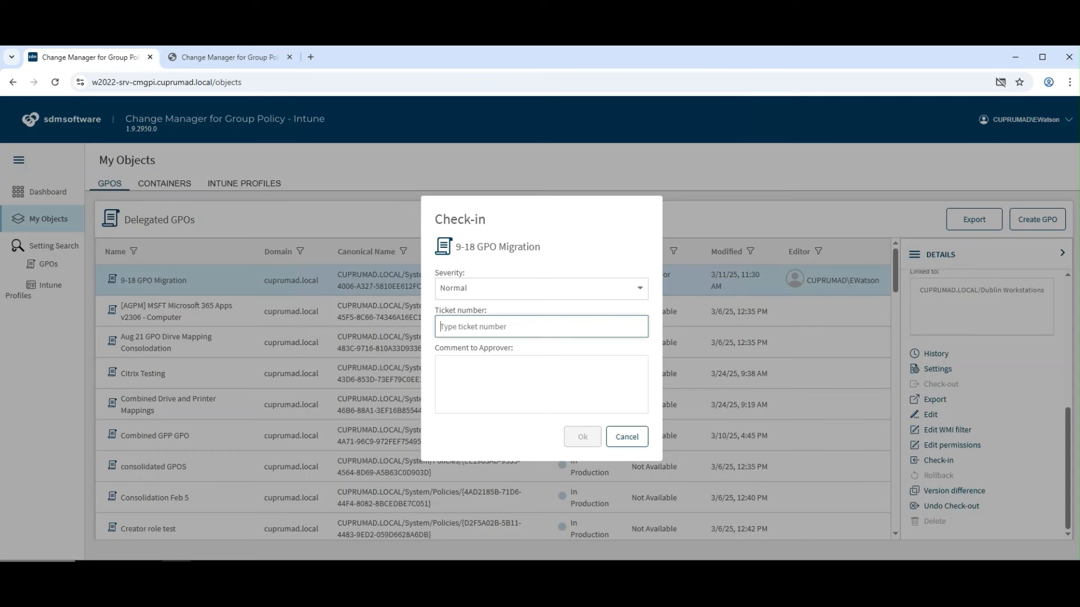
Submit check-in with ticket 12345 and comment 'updated password policy', then dismiss the rejection error
type("12345")
key("Tab")
type("update")
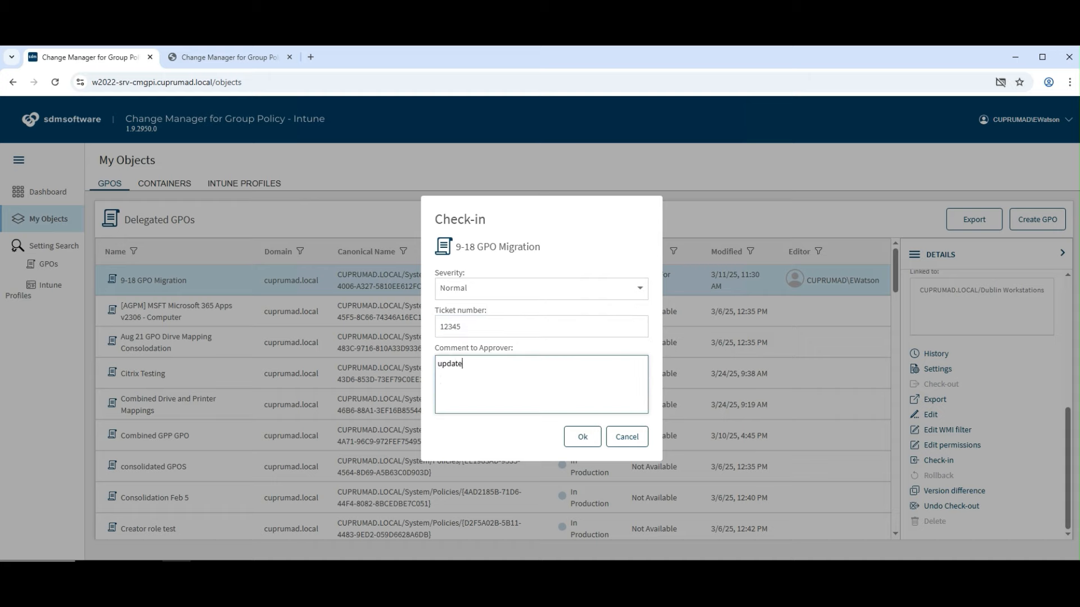
type("d password policy")
key("Tab")
key("Return")
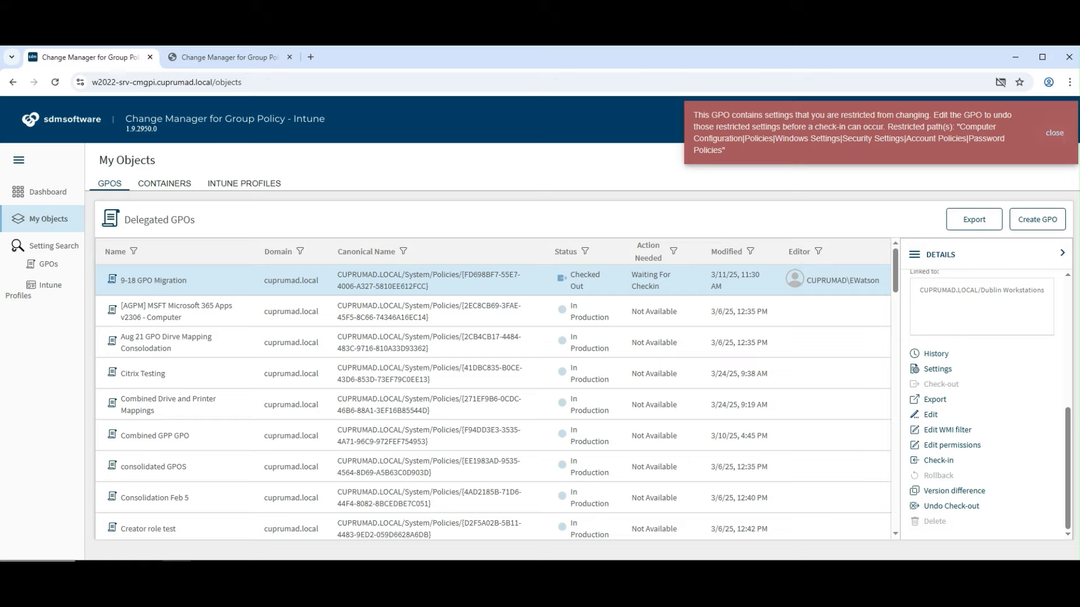
left_click(1055, 133)
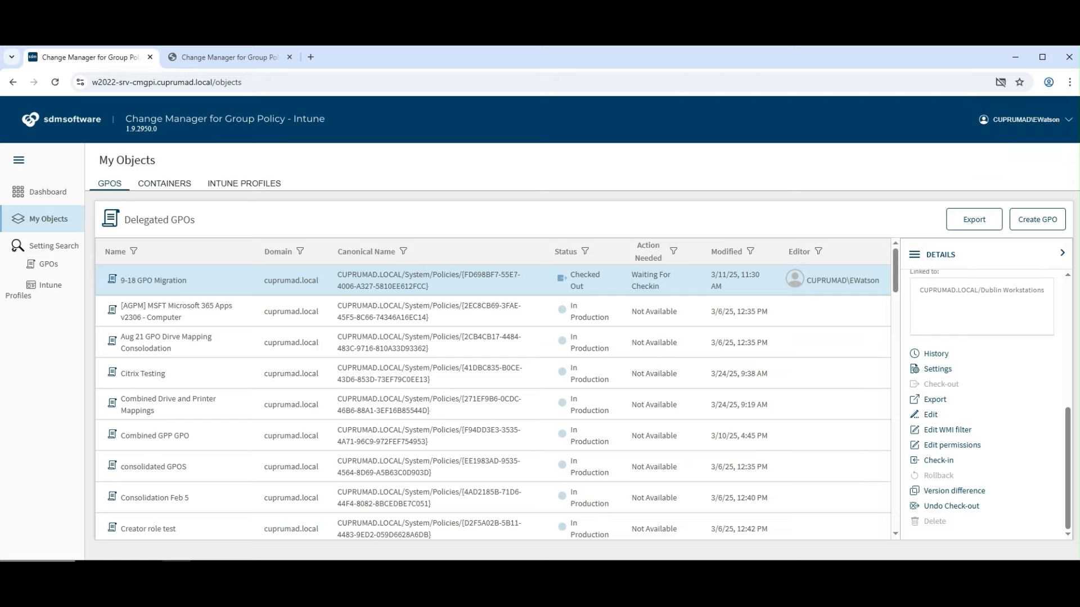
Reopen the GPO in the policy editor, entering the account's user name and password
left_click(931, 415)
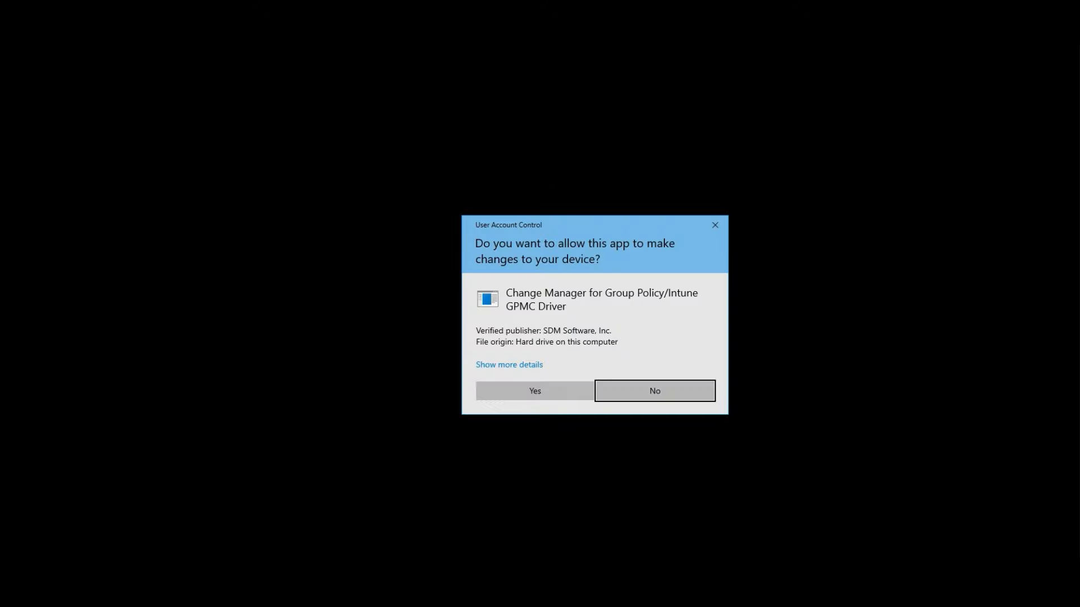
left_click(535, 392)
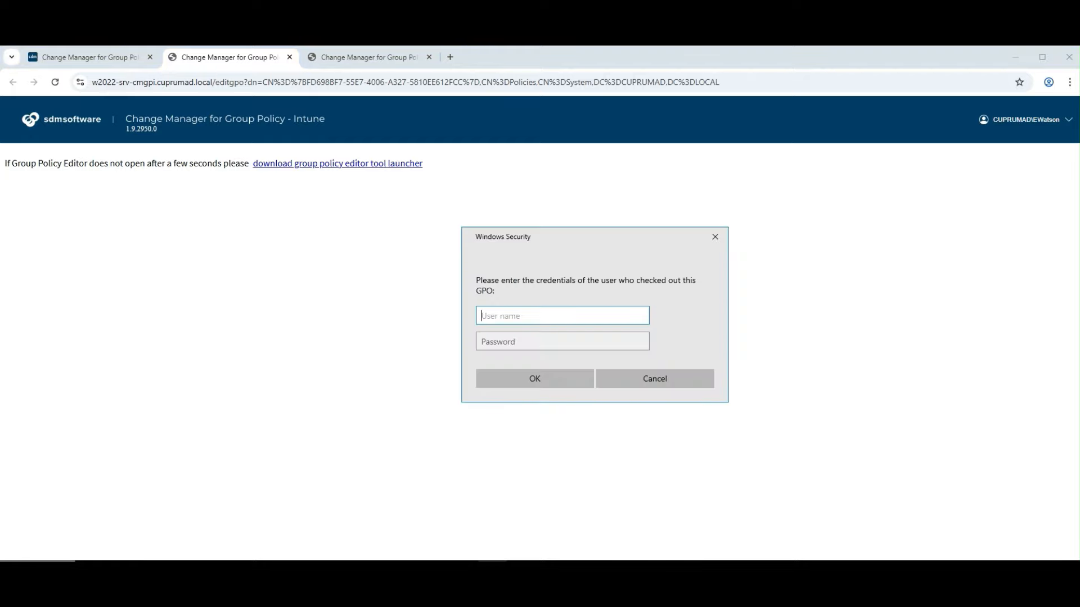
key("Tab")
type("P@ssw0rd")
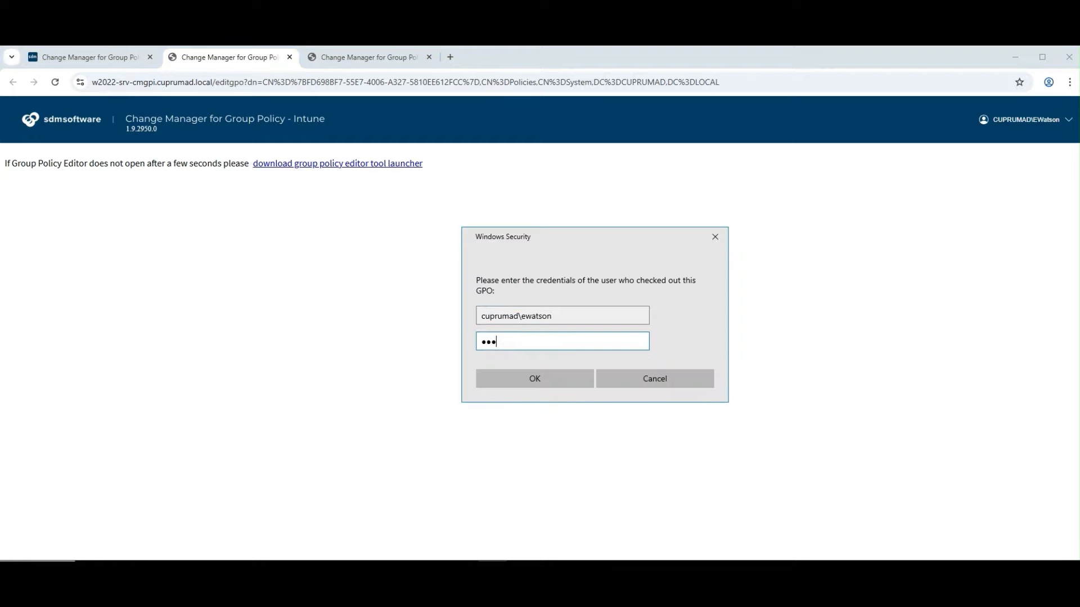
key("Return")
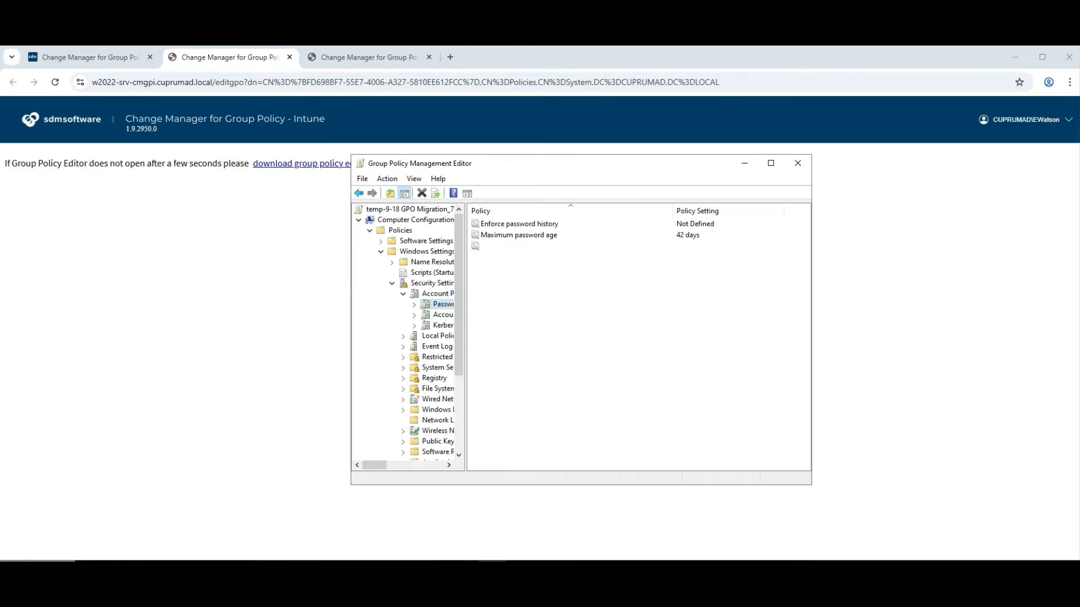
Set Maximum password age back to Not Defined, also clearing the minimum password age
left_click(518, 235)
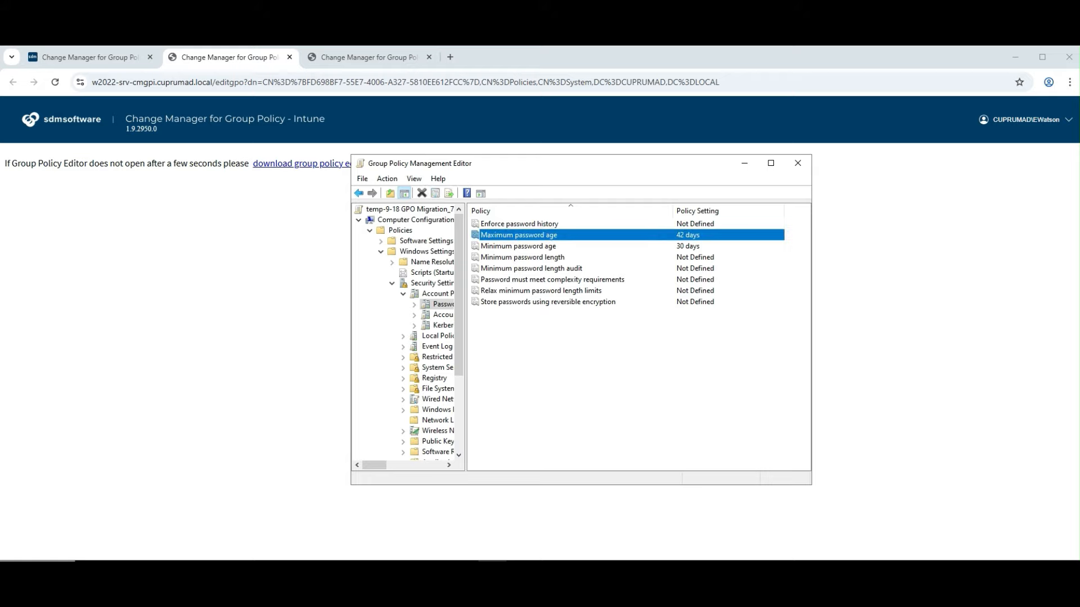
double_click(518, 235)
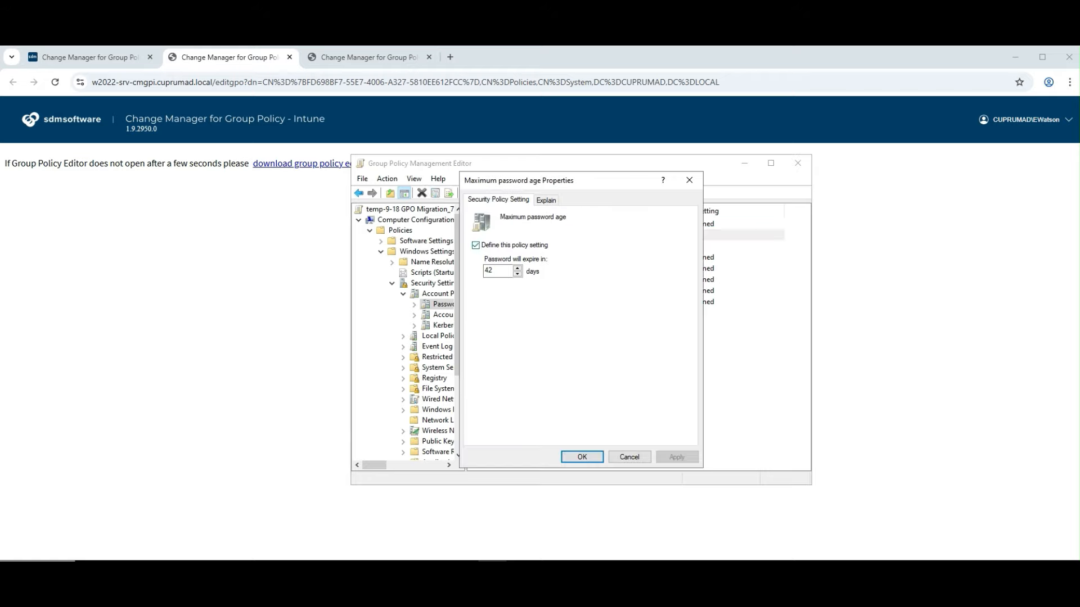
left_click(476, 245)
left_click(676, 457)
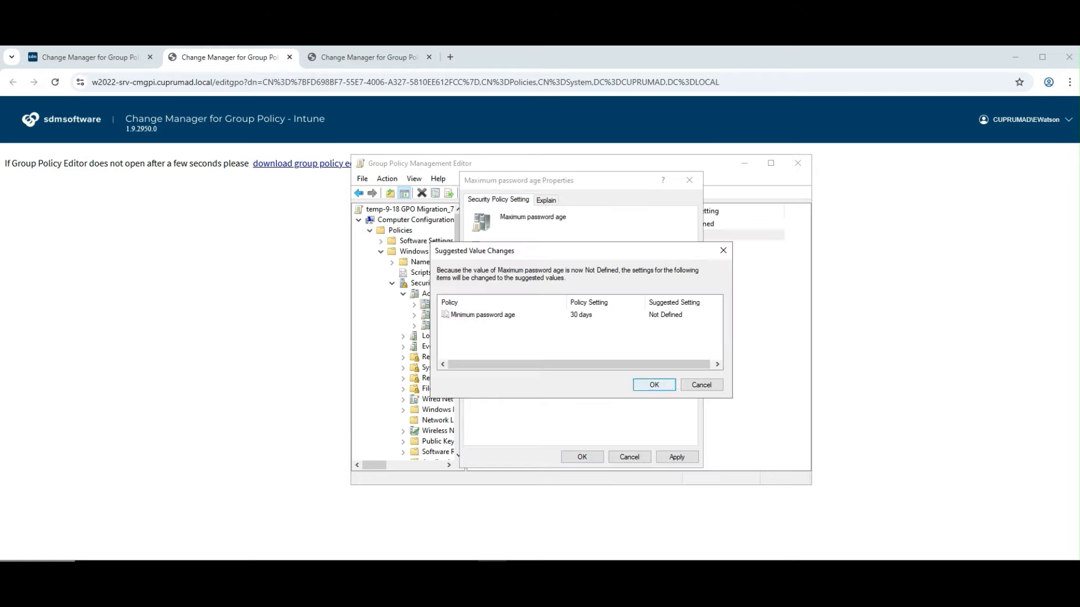
left_click(654, 384)
left_click(582, 456)
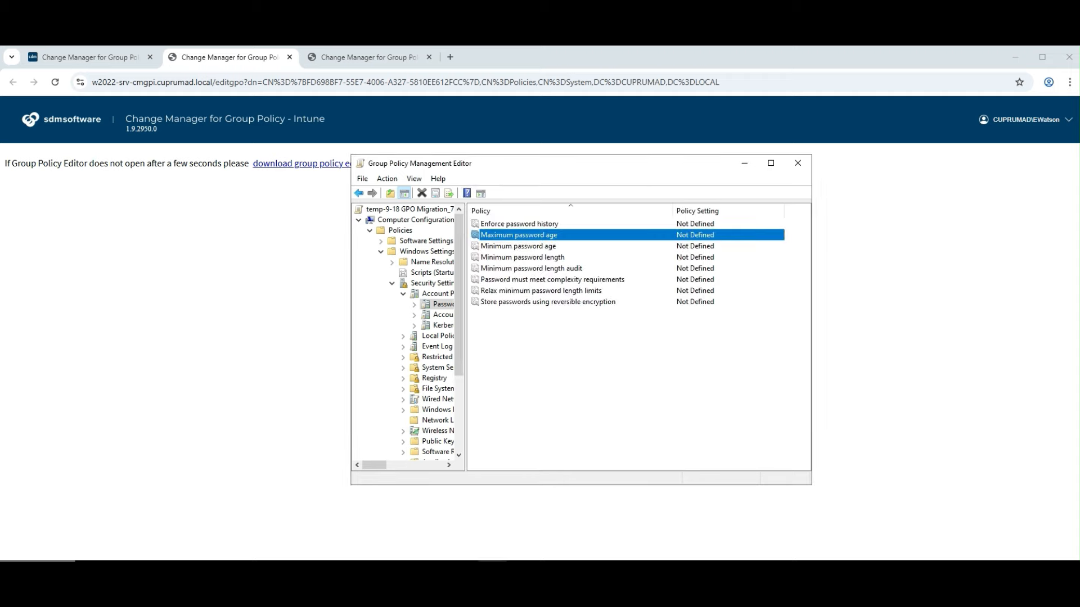
Delete the K: drive mapping under Drive Maps
left_click_drag(465, 337, 520, 338)
scroll(473, 337, "down", 2)
scroll(439, 332, "down", 2)
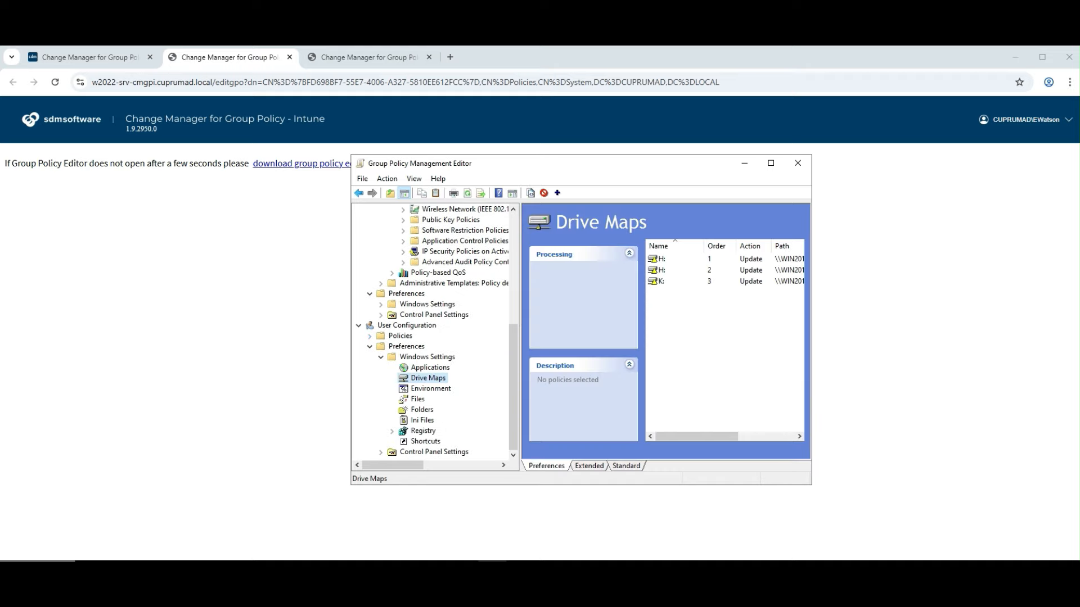
left_click_drag(813, 306, 923, 306)
left_click(663, 281)
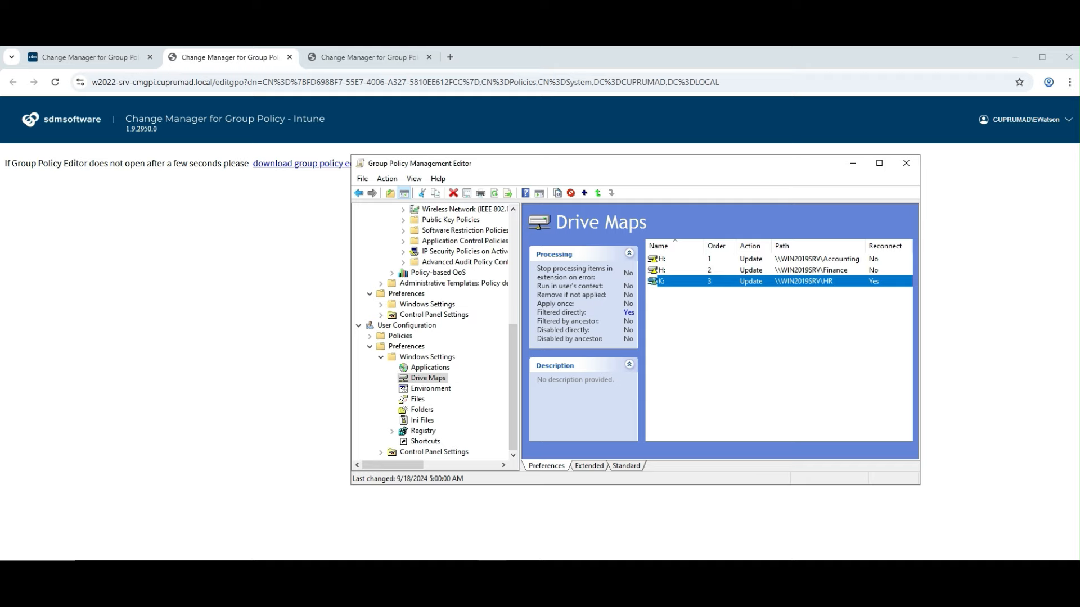
right_click(691, 282)
left_click(710, 332)
Submit the check-in, commenting the password update failed and the drive mapping was deleted
left_click(906, 163)
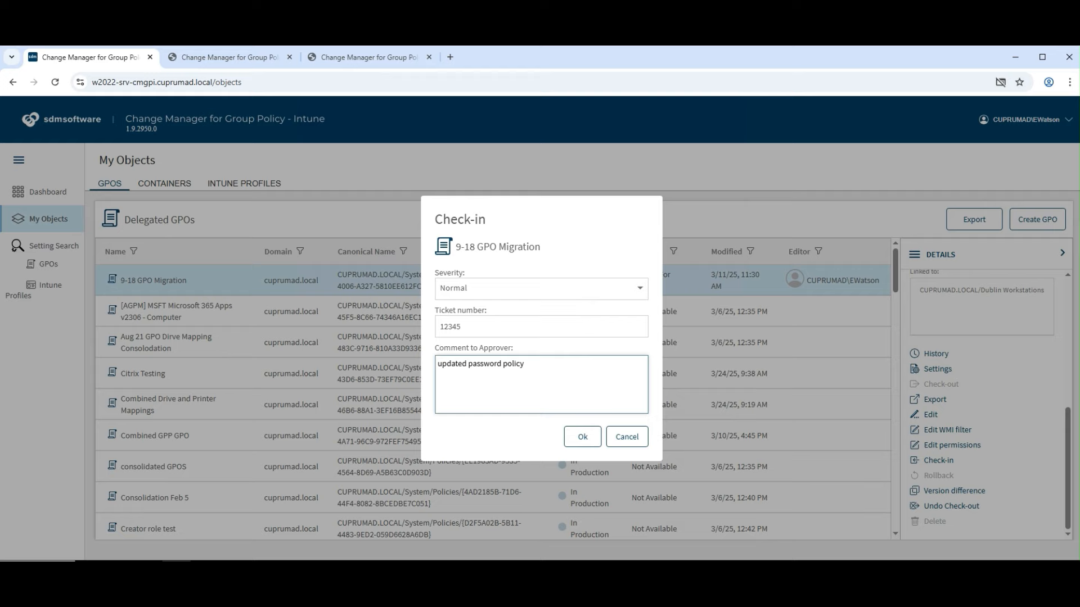
type("tried to updated")
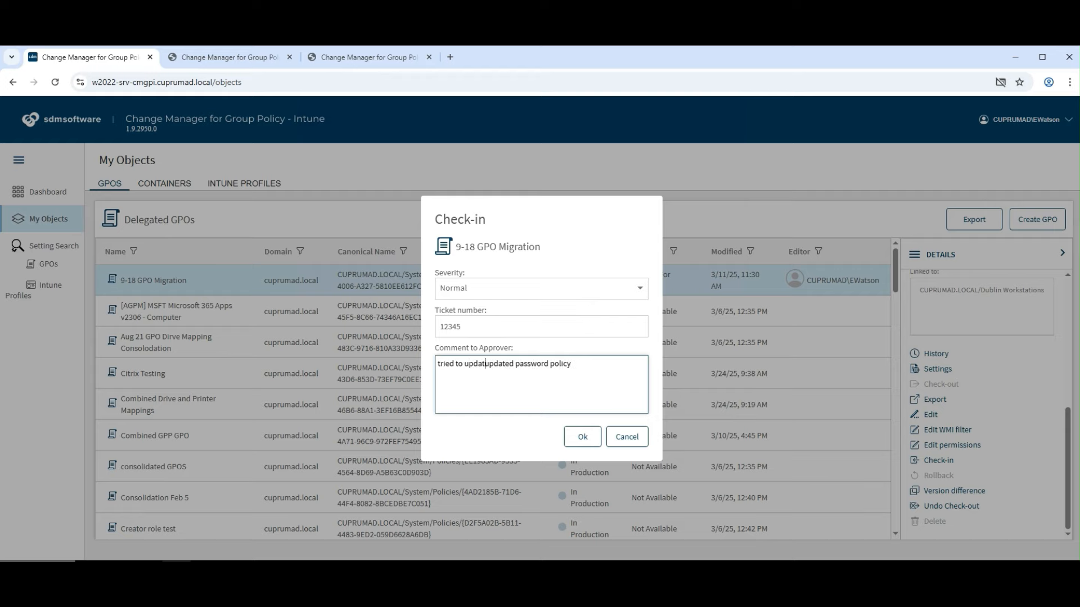
key("Delete")
key("Delete")
key("Delete")
key("Delete")
key("Delete")
key("Delete")
key("Delete")
key("Delete")
key("End")
type("but was unable to. dele")
type("ted H drive mapping")
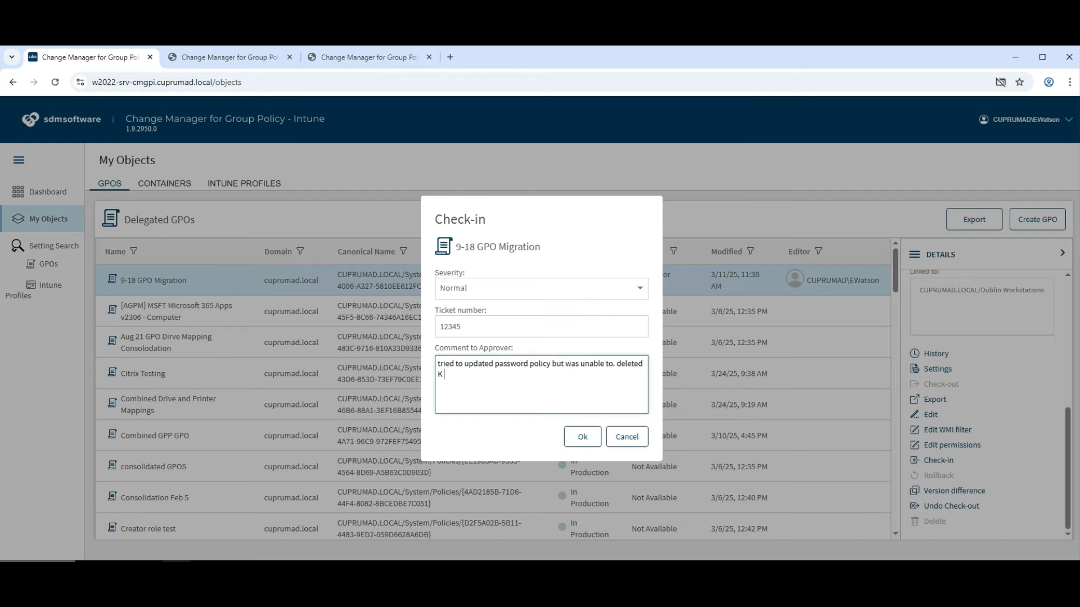
key("Tab")
key("Return")
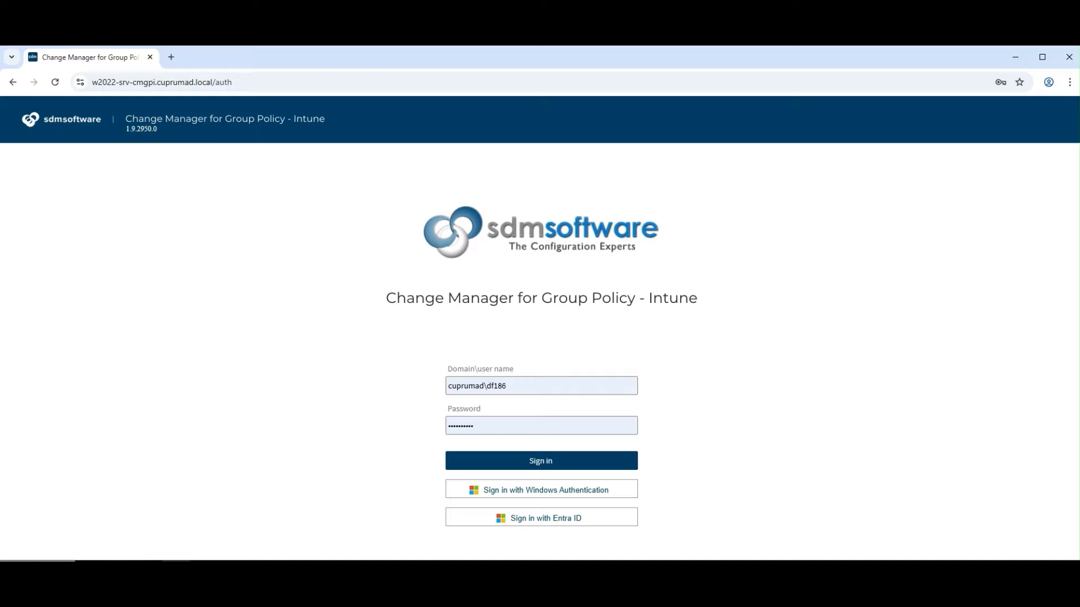
Sign in with Entra ID using the editor's account and password
left_click(541, 518)
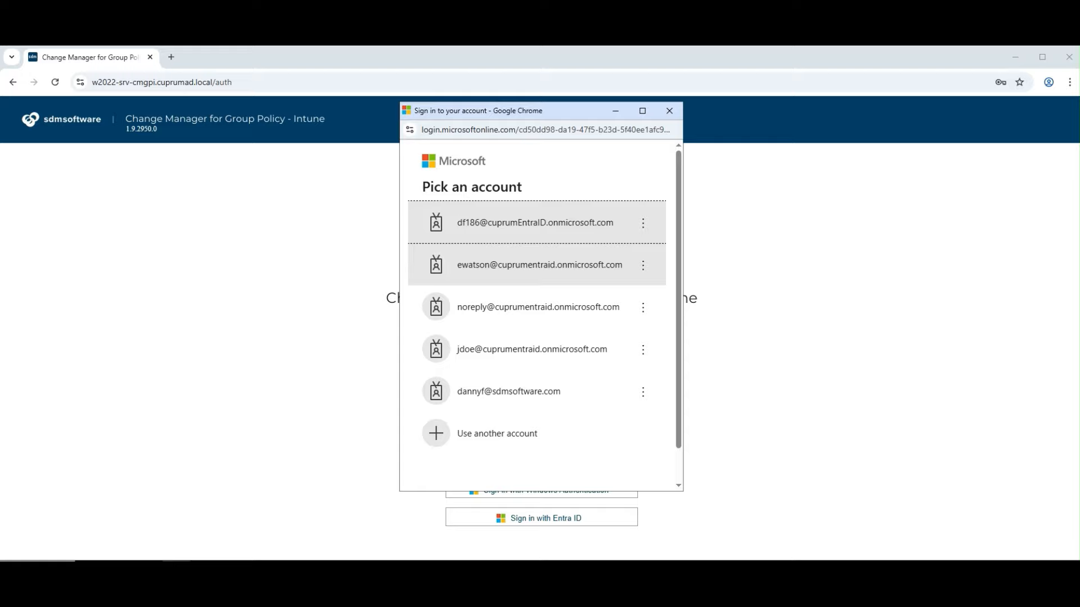
left_click(540, 265)
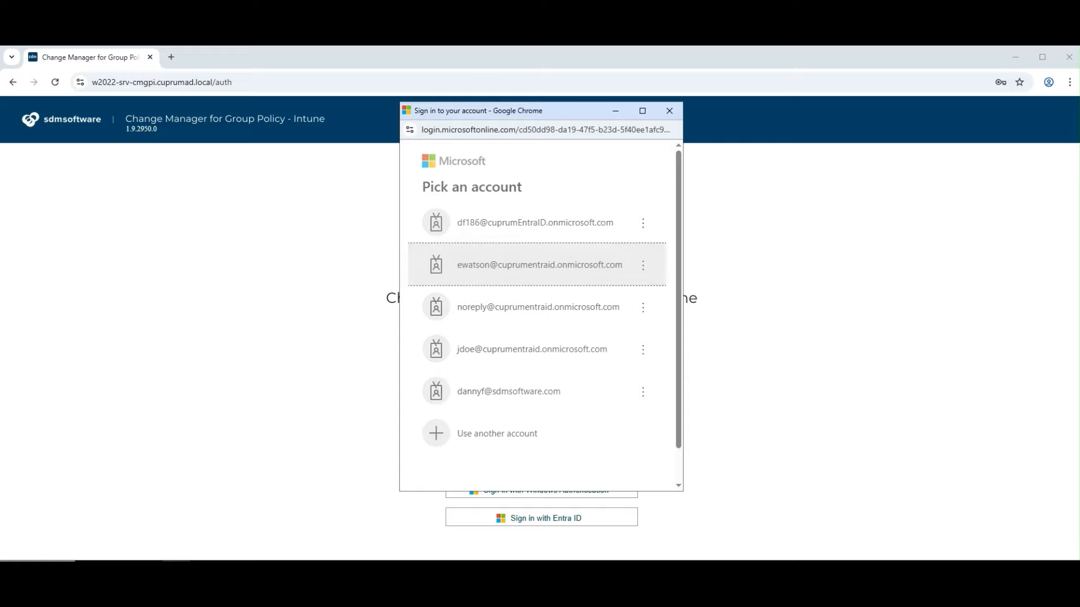
key("Return")
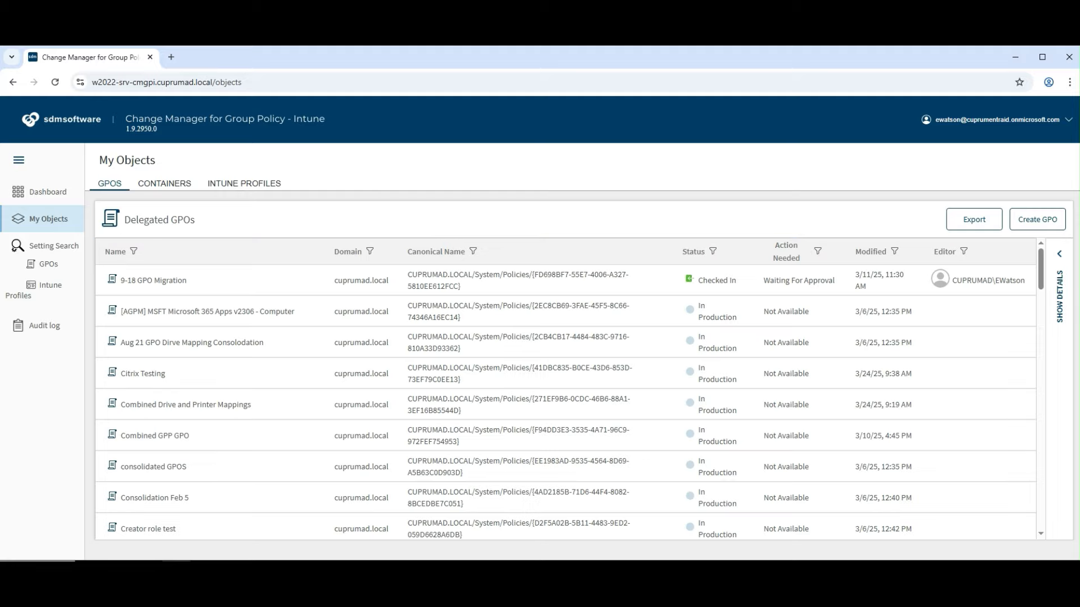
Scroll through the delegated GPOs, then bring up the list of delegated containers
scroll(565, 394, "down", 3)
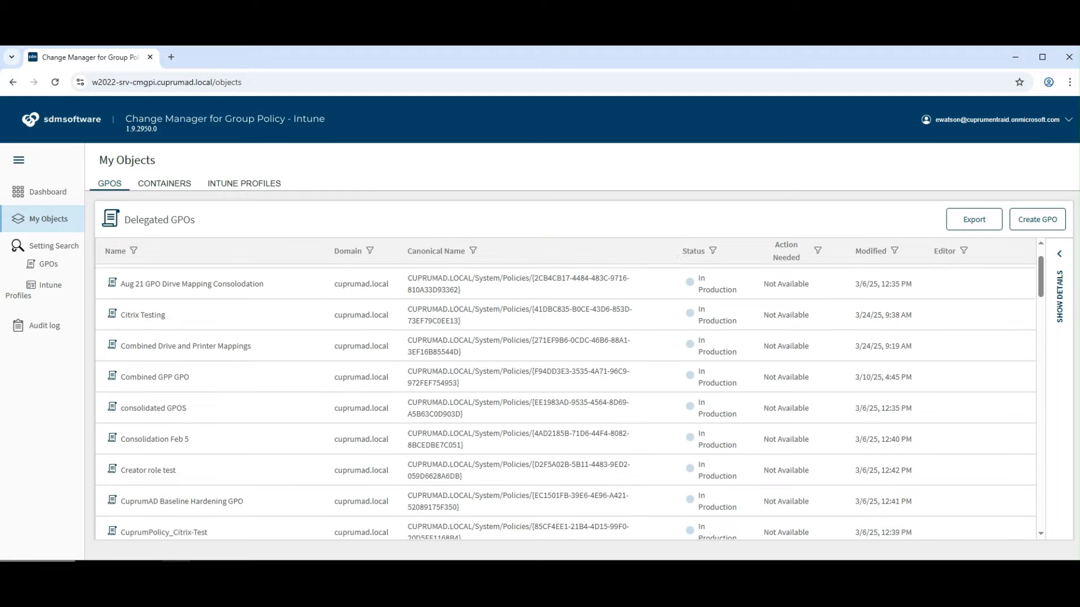
scroll(565, 394, "down", 3)
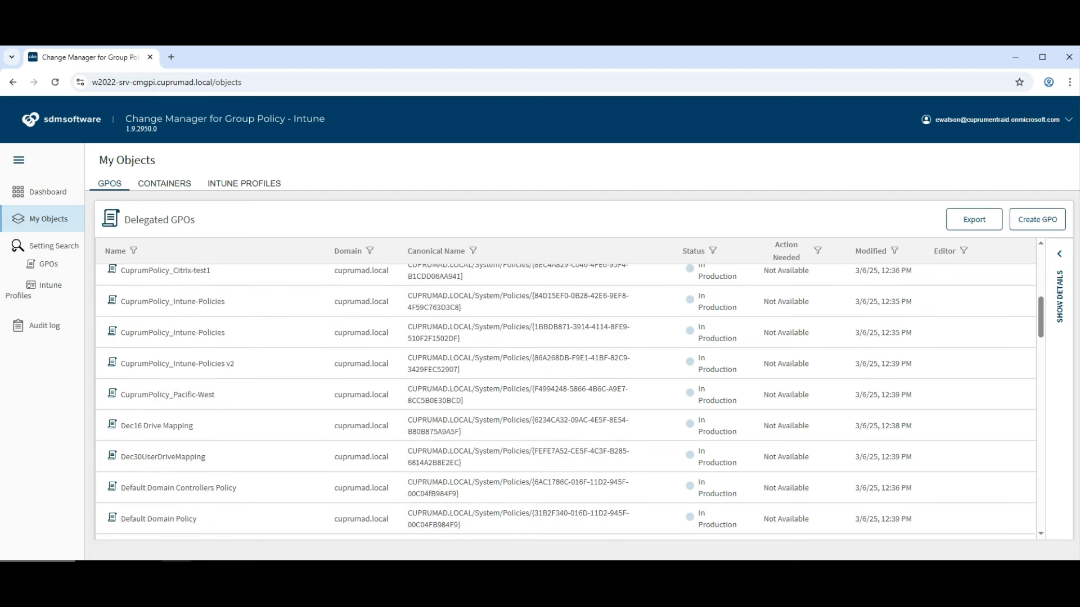
left_click(244, 184)
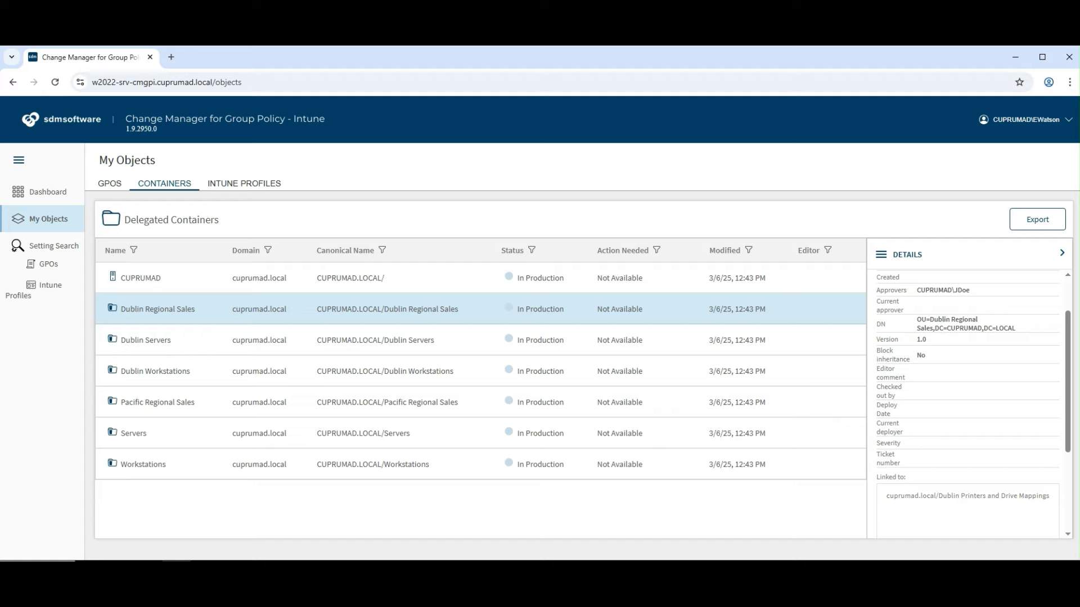
Check out Dublin Regional Sales and add a link to the cuprumad.local Citrix Testing GPO
scroll(968, 402, "down", 3)
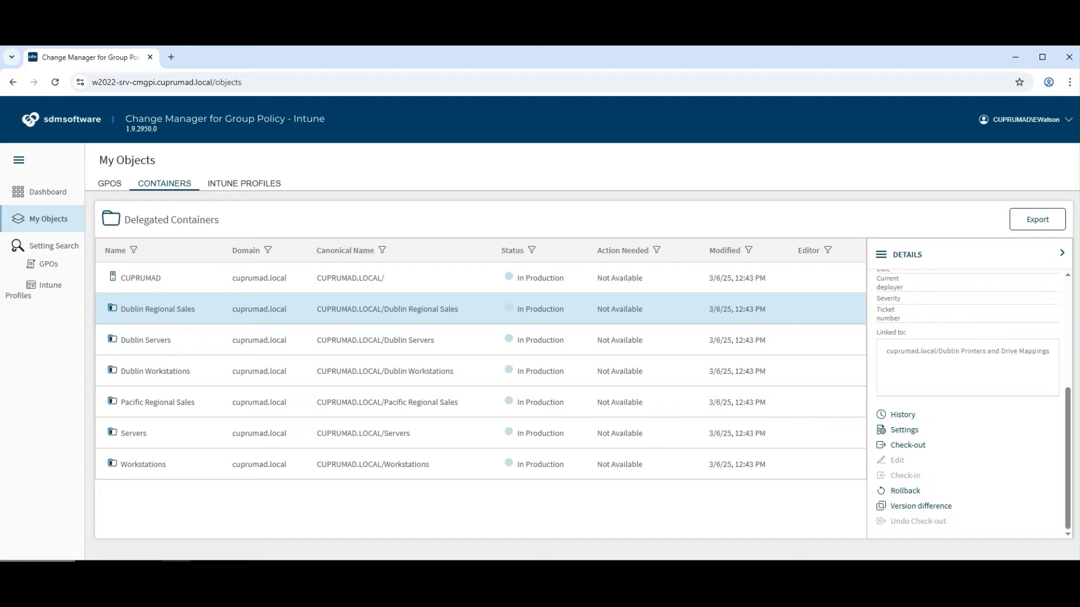
left_click(907, 446)
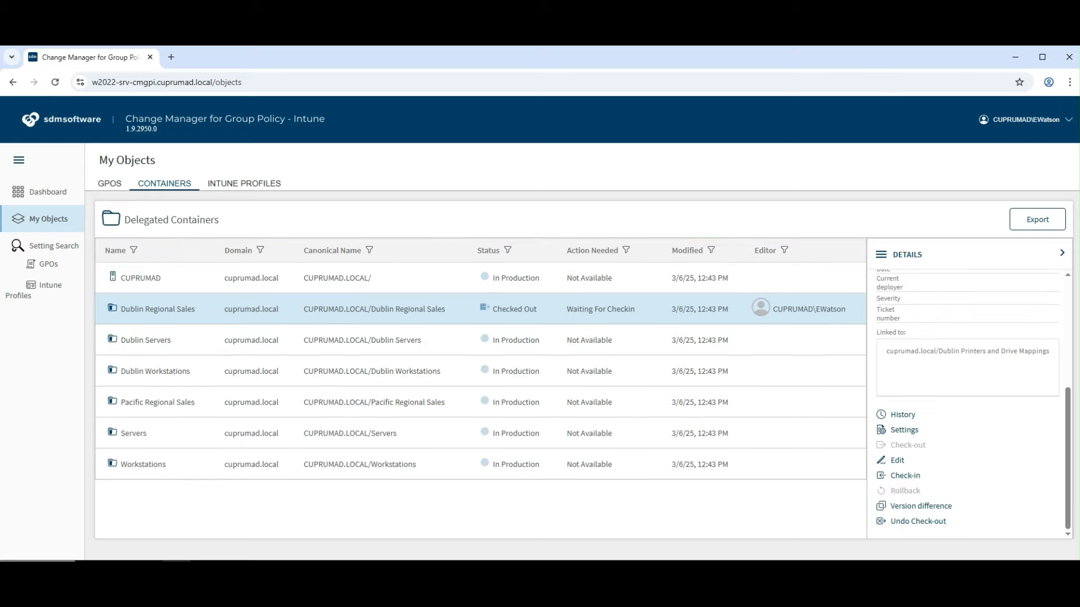
left_click(898, 461)
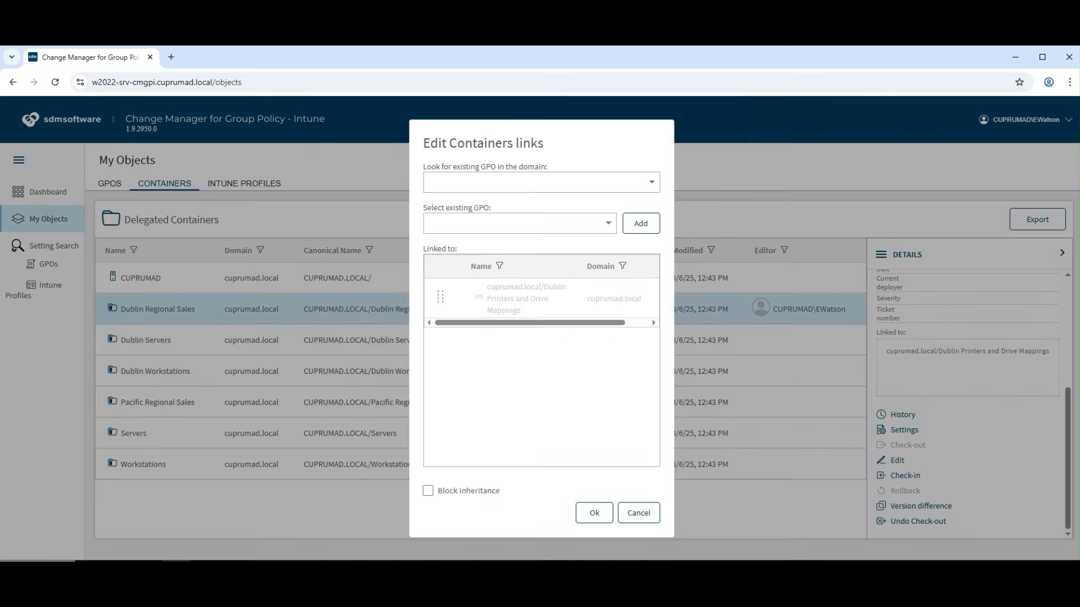
left_click(541, 183)
left_click(506, 209)
left_click(520, 224)
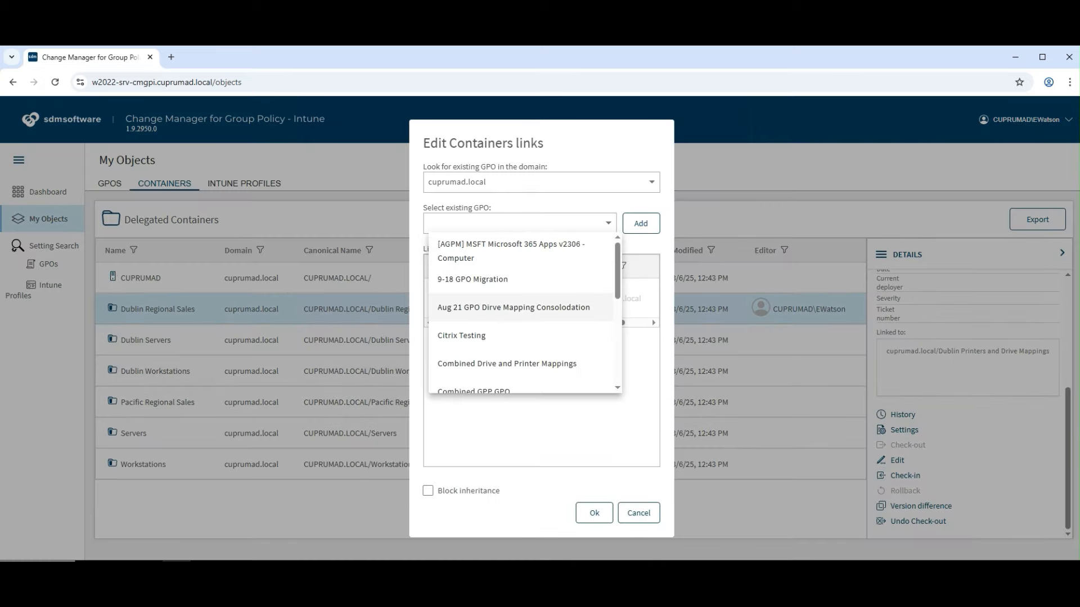
left_click(506, 335)
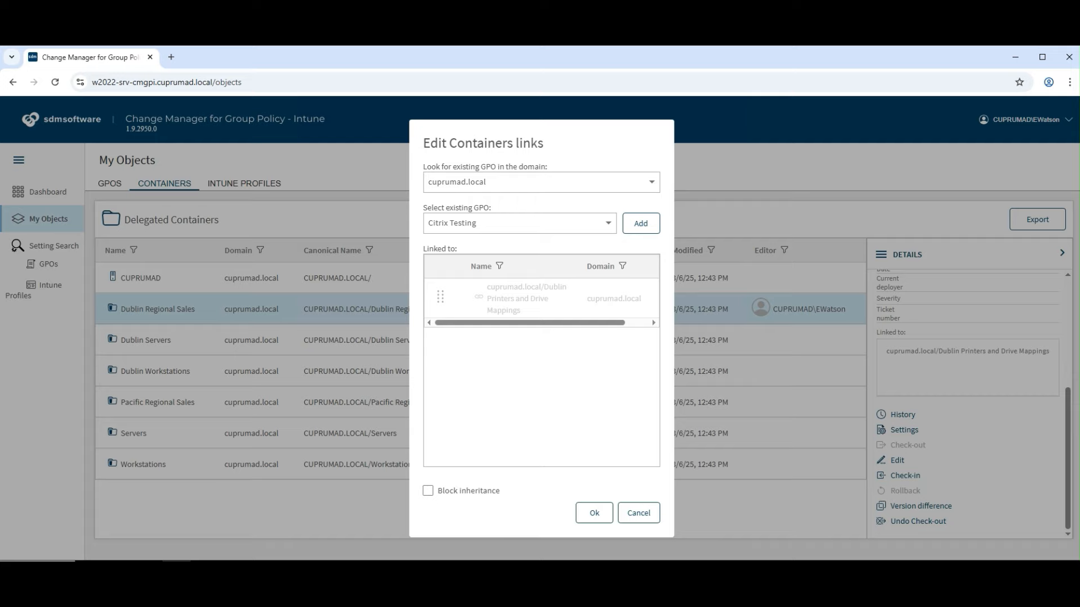
left_click(641, 223)
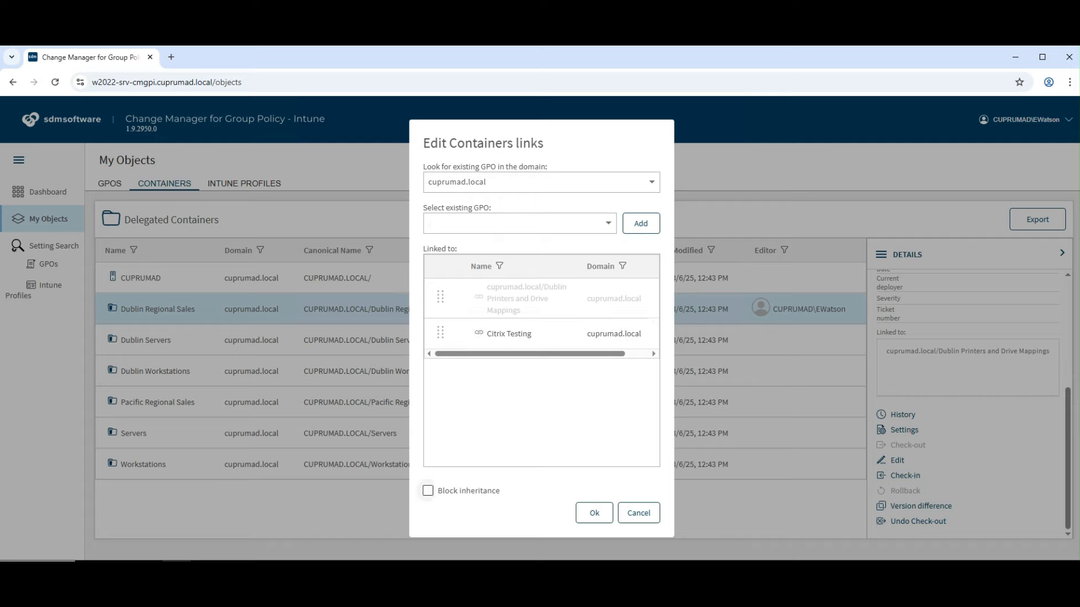
left_click(588, 513)
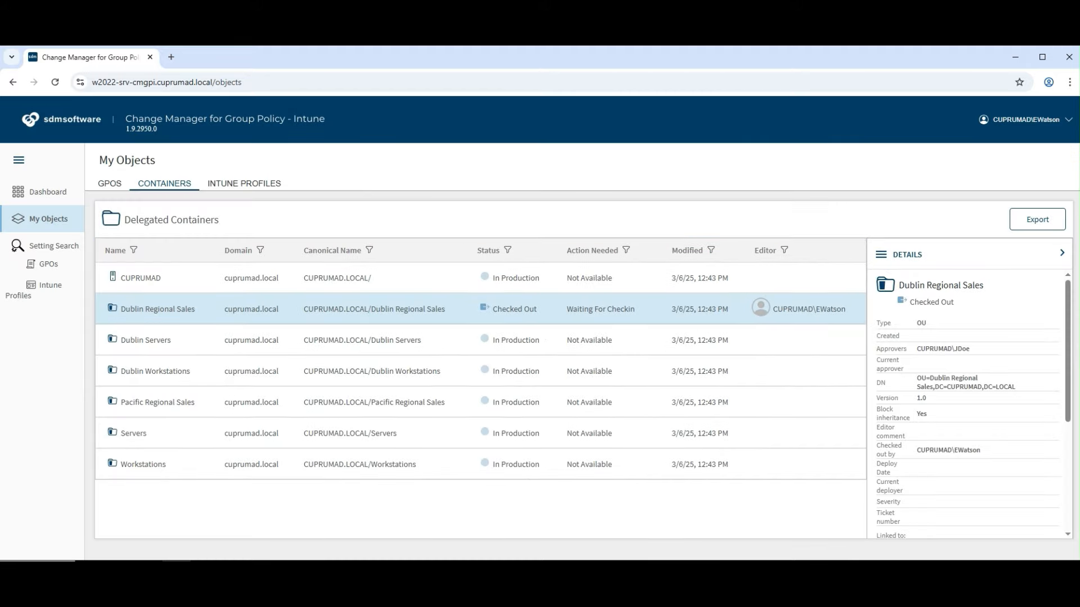
scroll(968, 405, "down", 4)
Check in Dublin Regional Sales with ticket 12345 and comment 'updated GPO links'
left_click(905, 476)
left_click(541, 327)
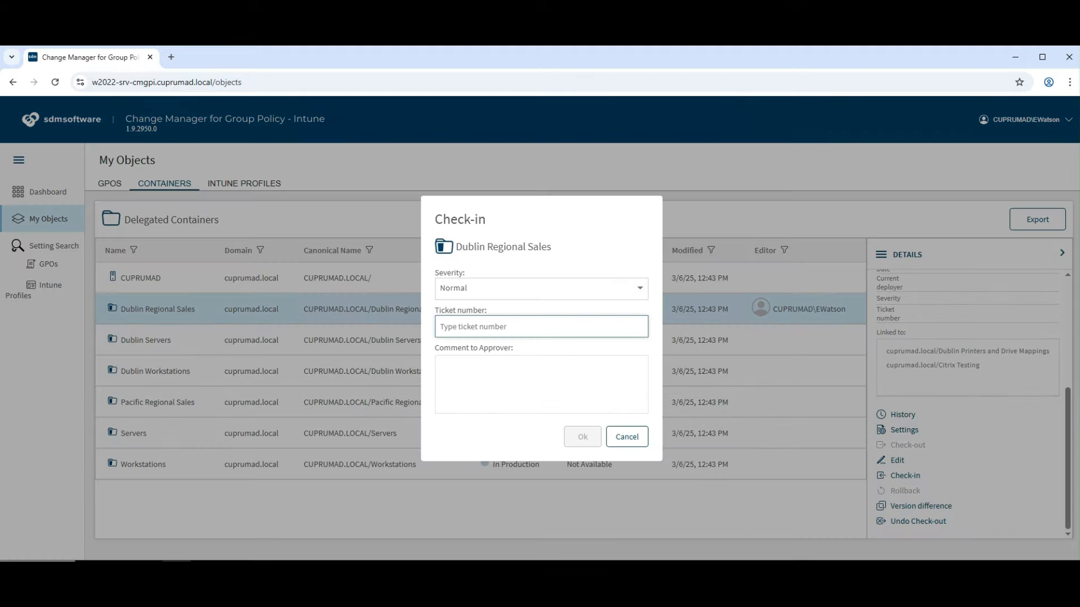
type("12345")
left_click(541, 384)
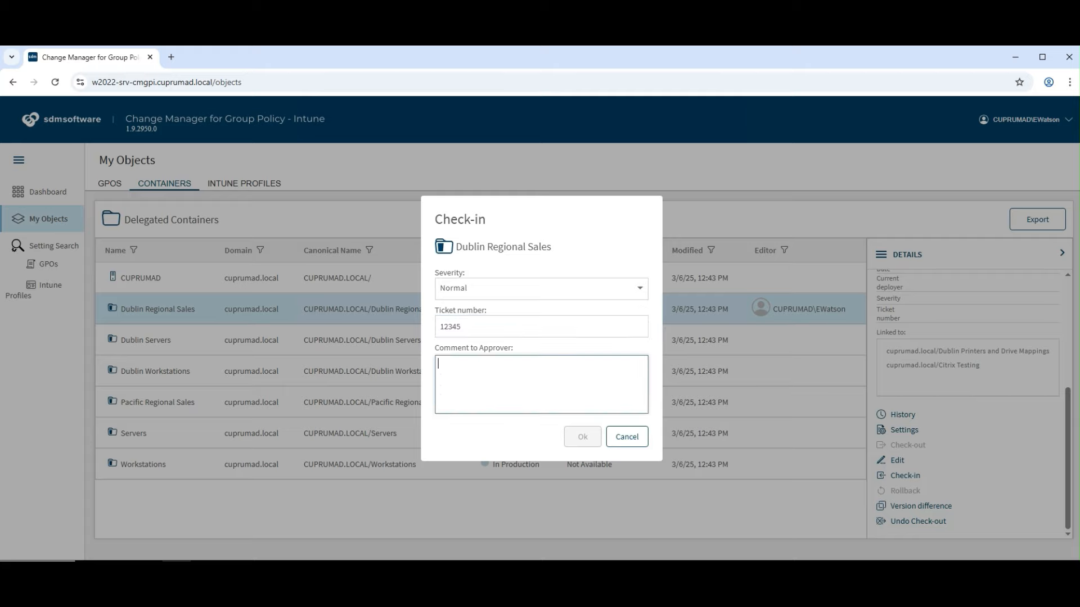
type("updated ")
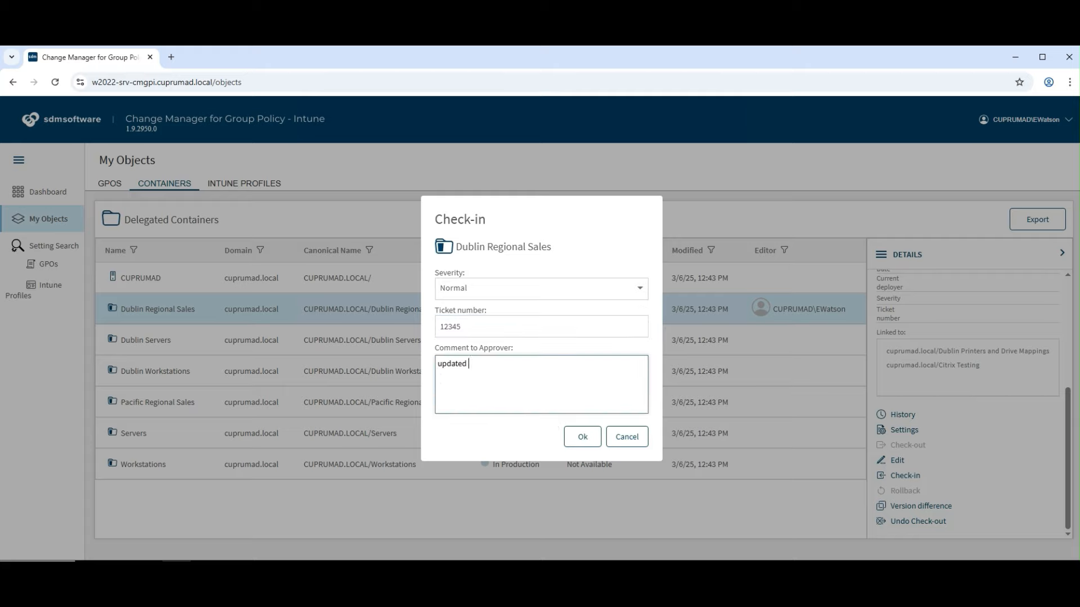
type("GPO links")
left_click(582, 437)
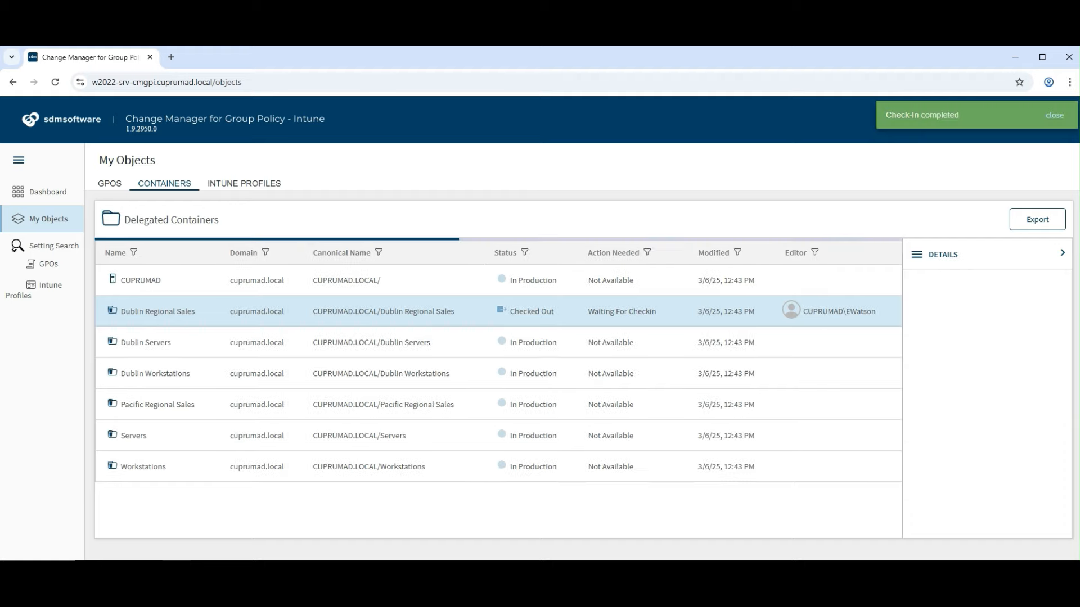
left_click(409, 342)
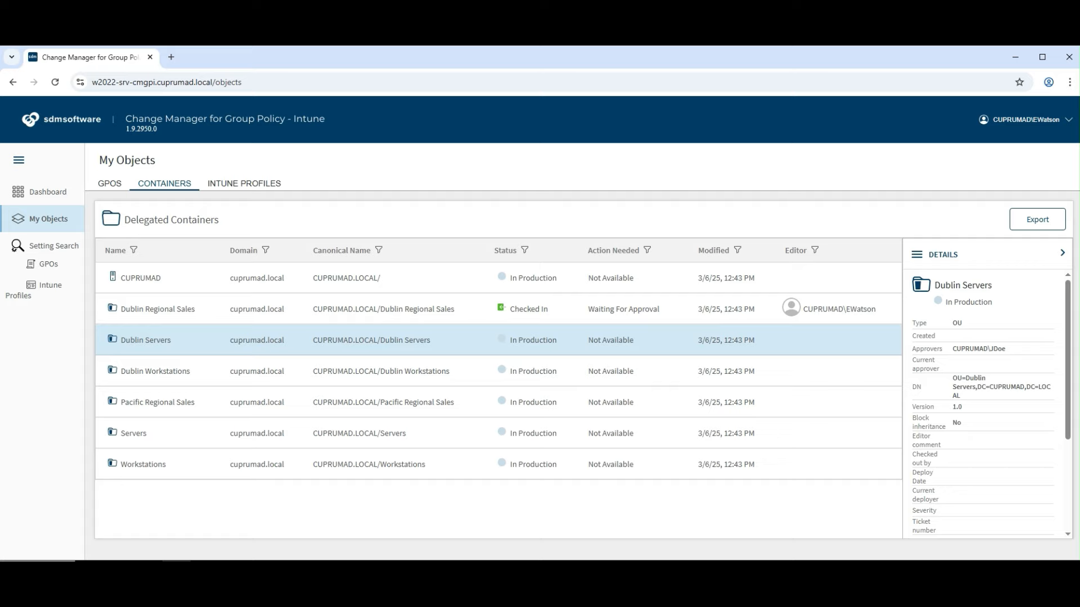
Check out Dublin Servers and link the cuprumad.local GPOs Citrix Testing and Combined GPP GPO
scroll(989, 403, "down", 5)
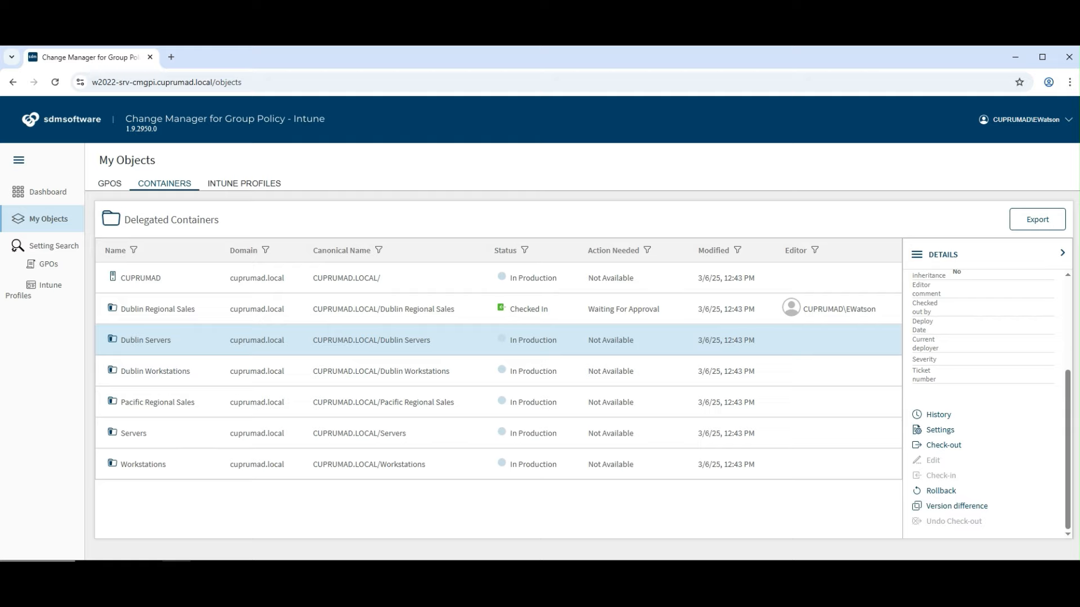
left_click(944, 445)
left_click(933, 460)
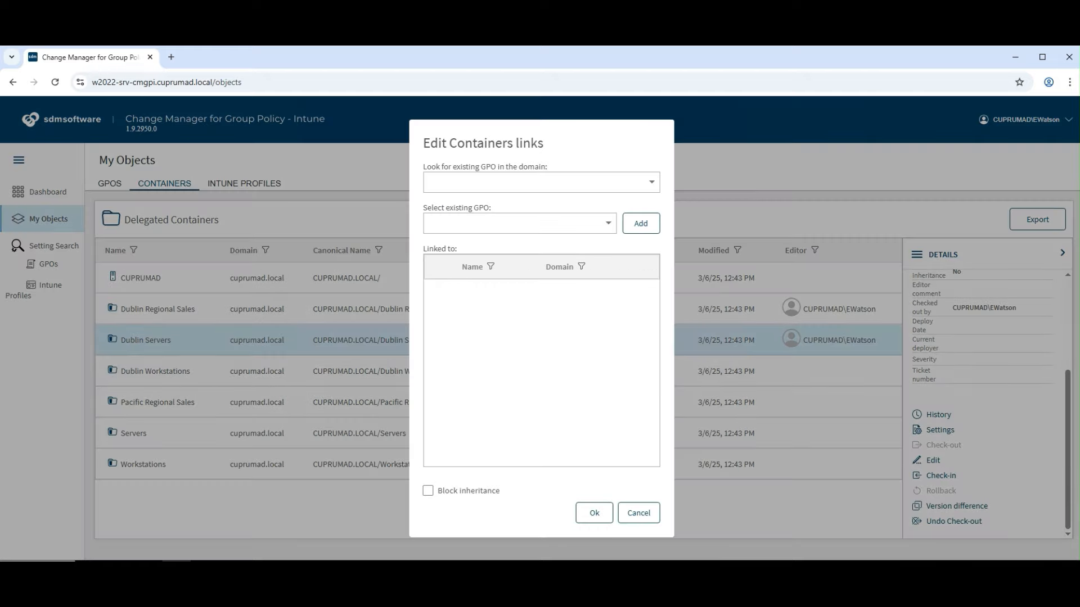
left_click(541, 182)
left_click(608, 223)
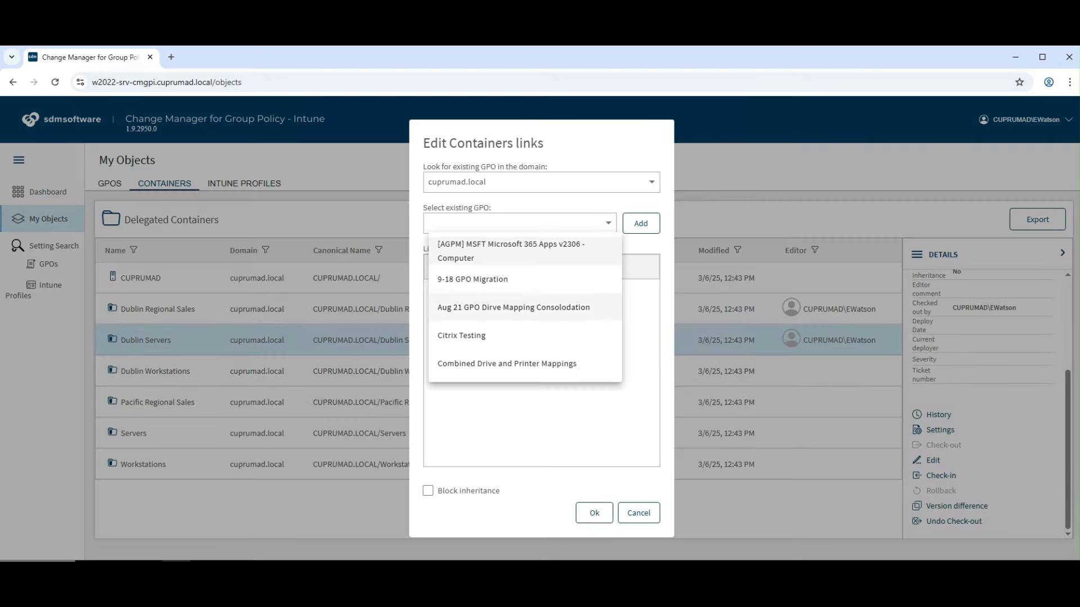
left_click(495, 335)
left_click(641, 224)
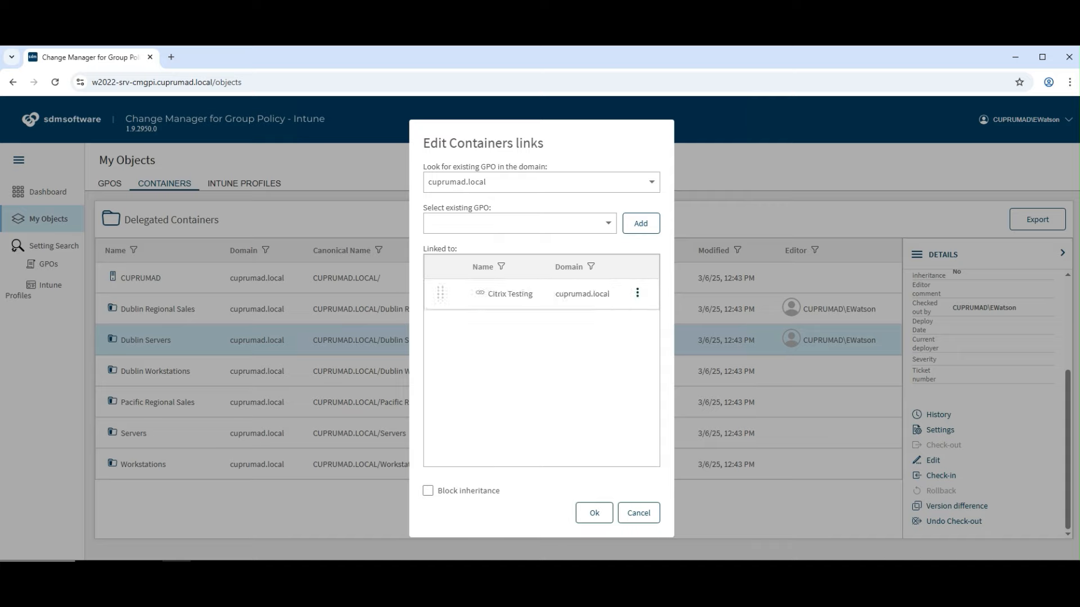
left_click(608, 223)
left_click(495, 363)
left_click(641, 223)
Link CuprumPolicy_Pacific-West too, and reorder the links so Combined GPP GPO is first and Pacific-West is second
left_click(608, 224)
scroll(523, 315, "down", 5)
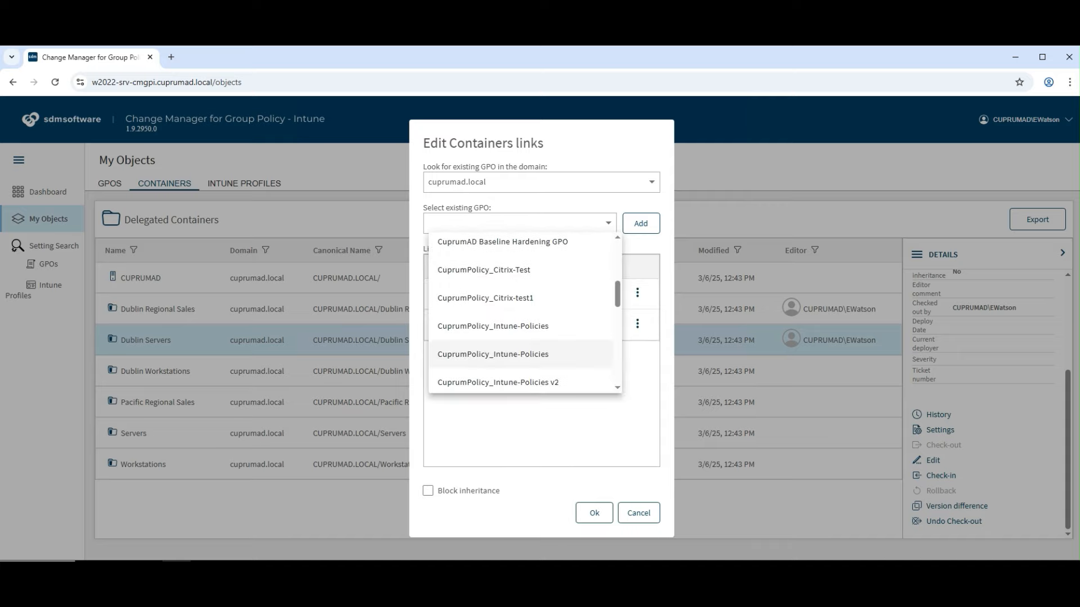
left_click(484, 352)
left_click(608, 223)
scroll(523, 314, "down", 2)
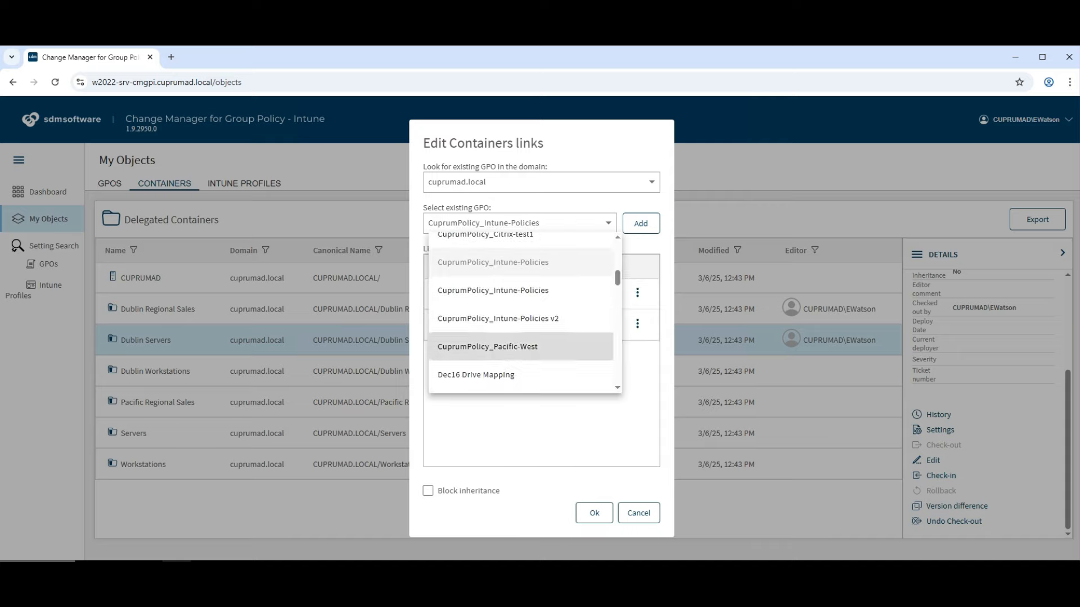
left_click(482, 345)
left_click(641, 223)
left_click_drag(440, 355, 439, 334)
left_click_drag(440, 355, 439, 287)
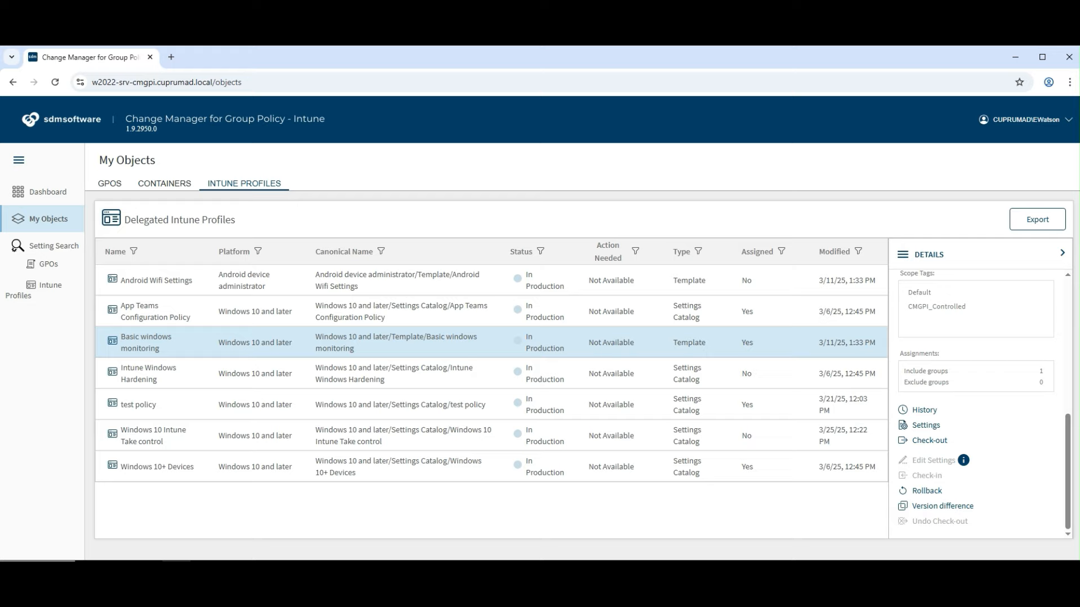
Check out Basic windows monitoring and add the CMGPI Approvers group to its included assignments
left_click(929, 441)
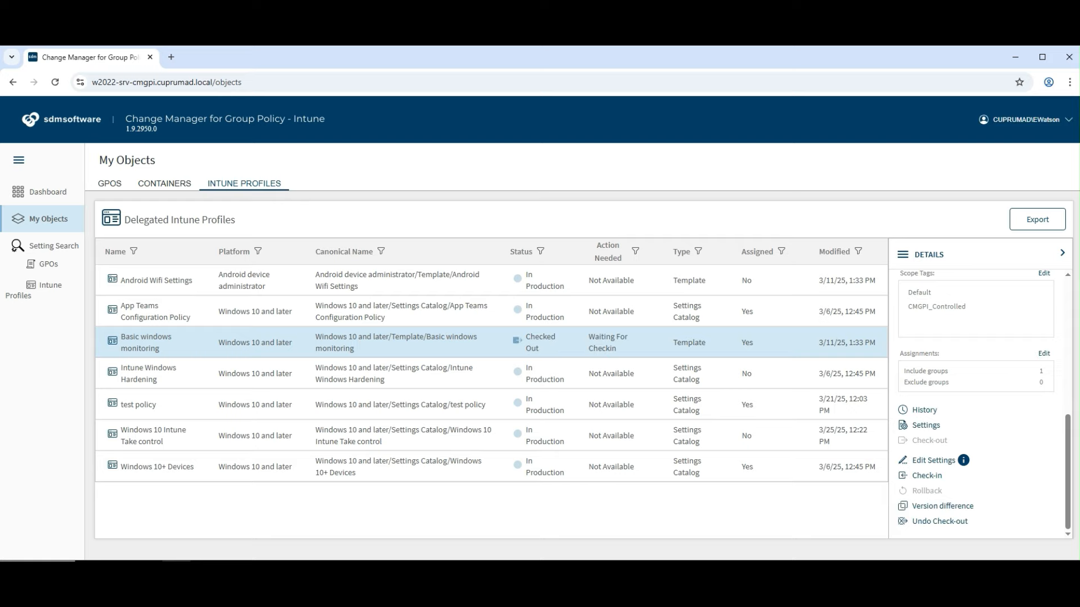
left_click(1043, 354)
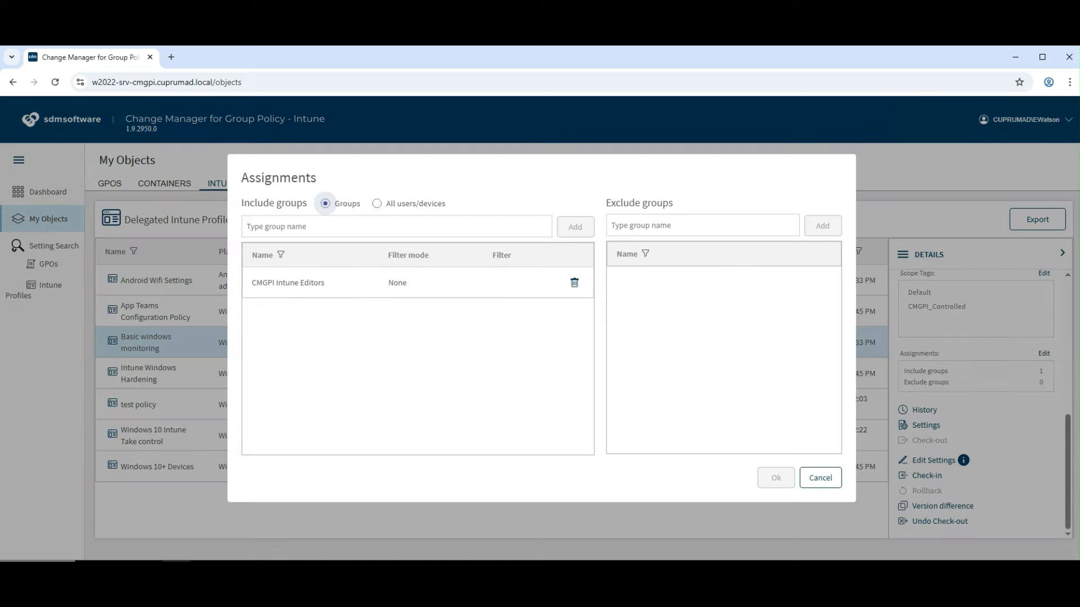
left_click(337, 226)
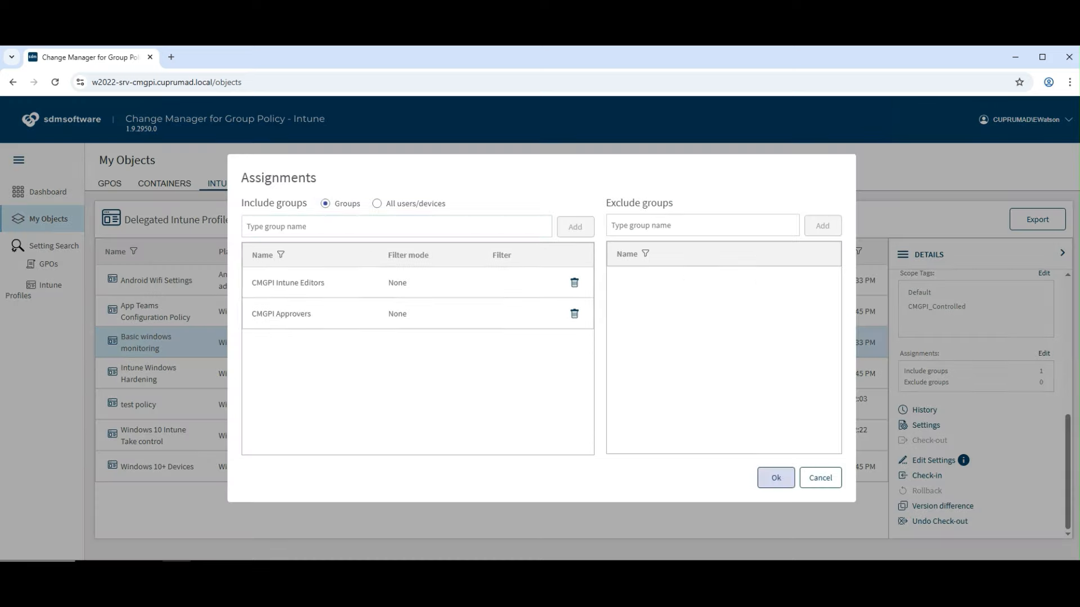
left_click(776, 477)
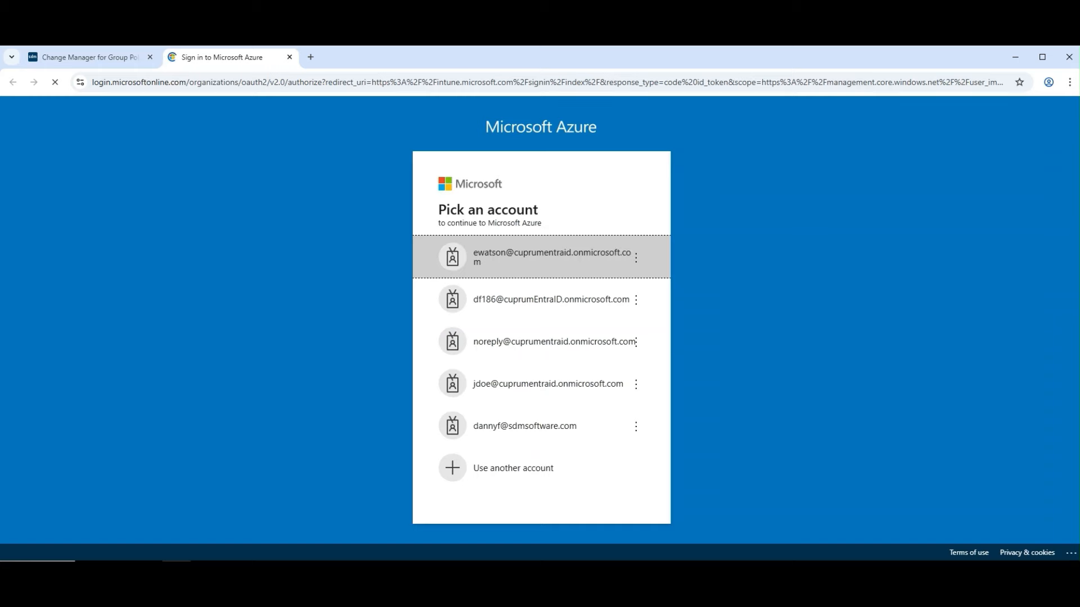
Sign in to Intune admin center and open the temp profile's configuration settings for editing
key("Return")
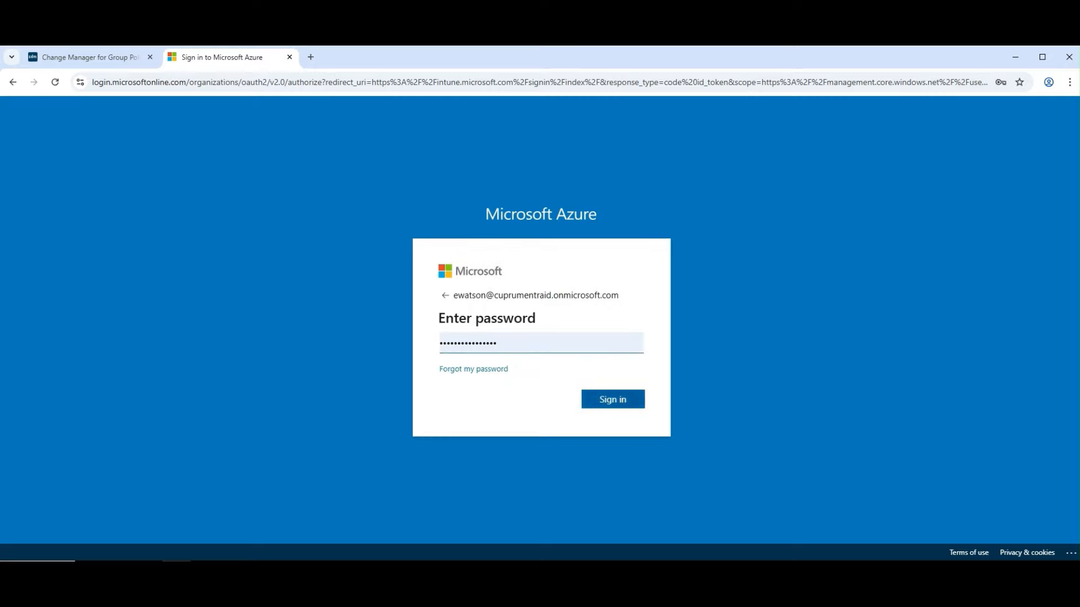
key("Return")
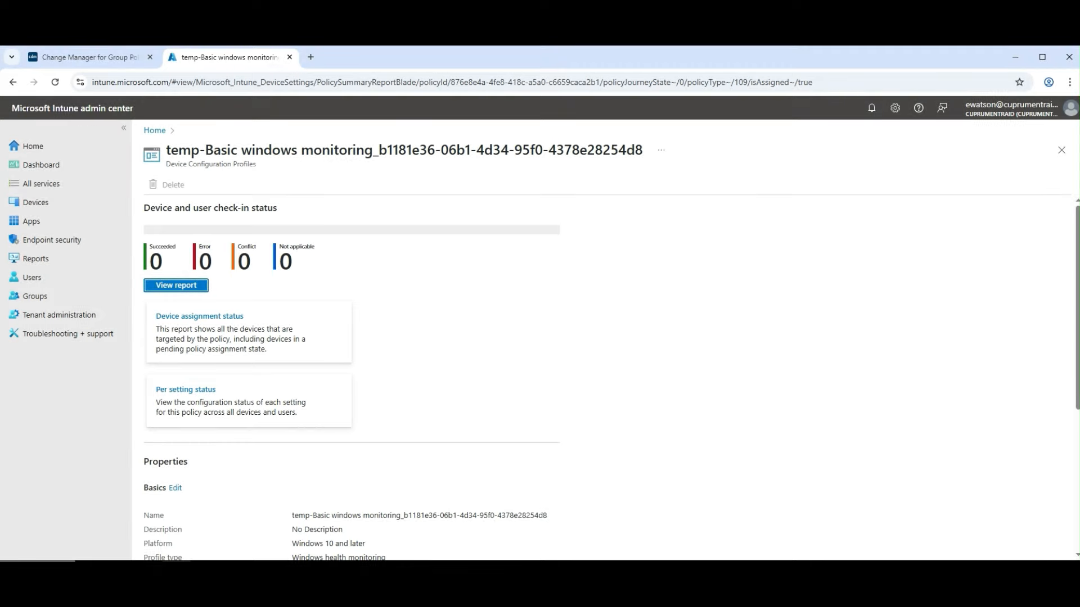
scroll(605, 338, "down", 5)
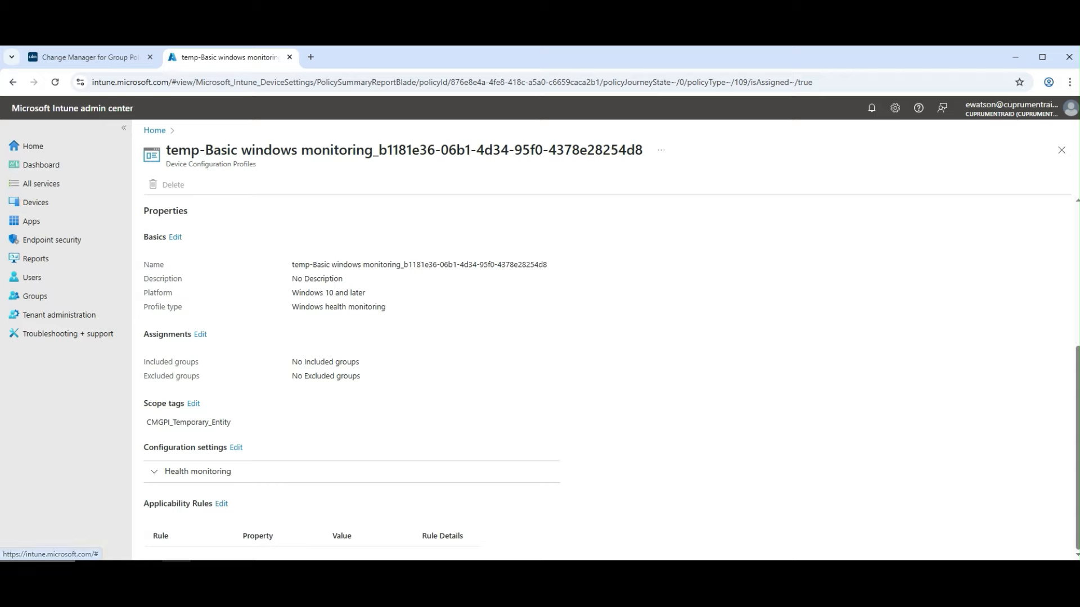
left_click(236, 447)
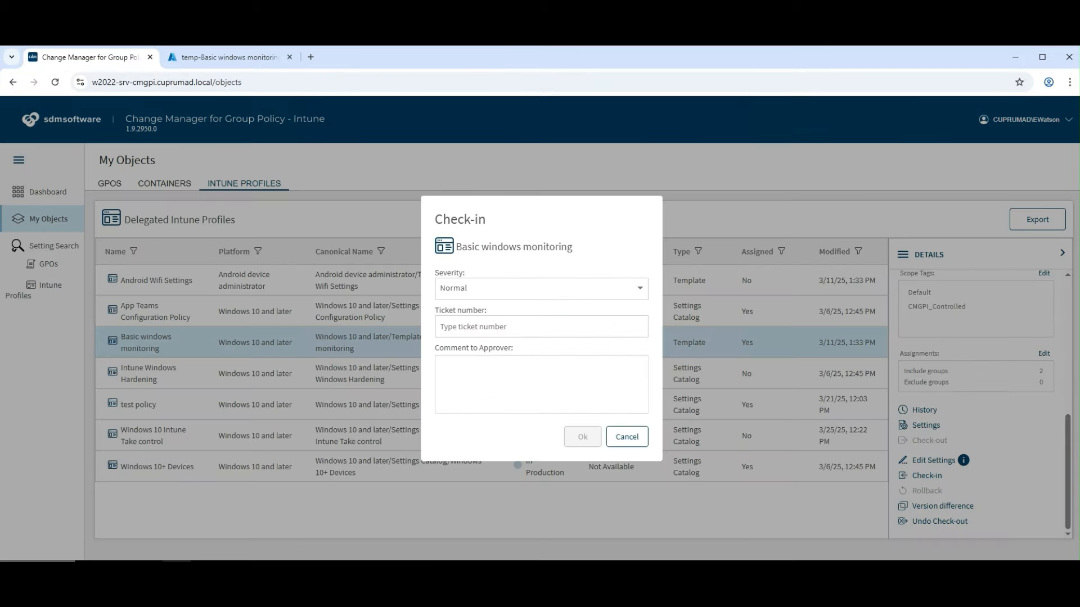
Check in Basic windows monitoring with ticket 12345 and comment 'updated profile', then open GPO settings search
left_click(541, 327)
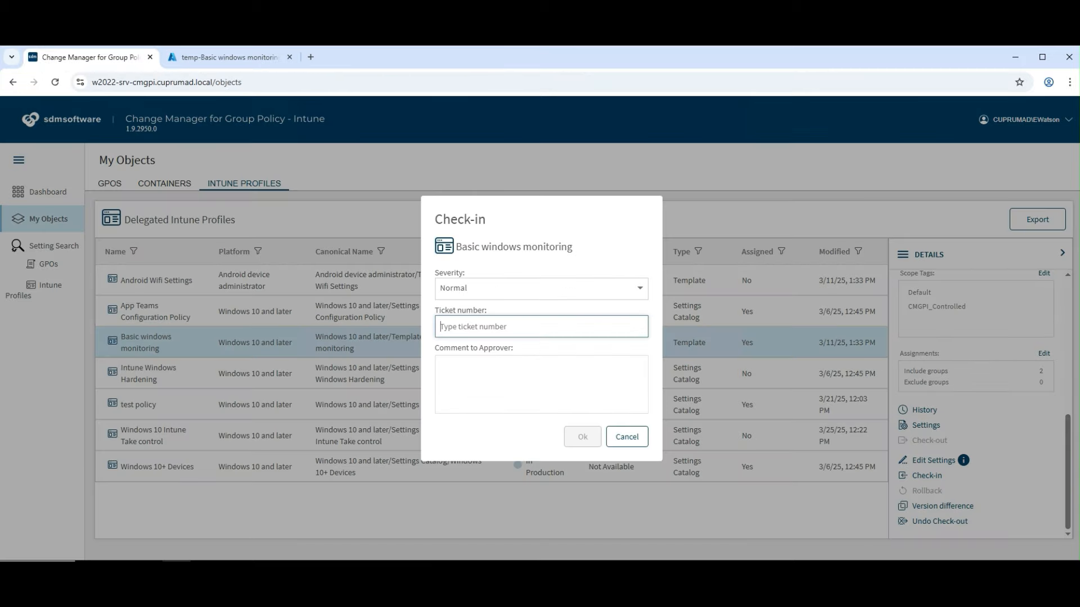
type("12345")
key("Tab")
type("updated ")
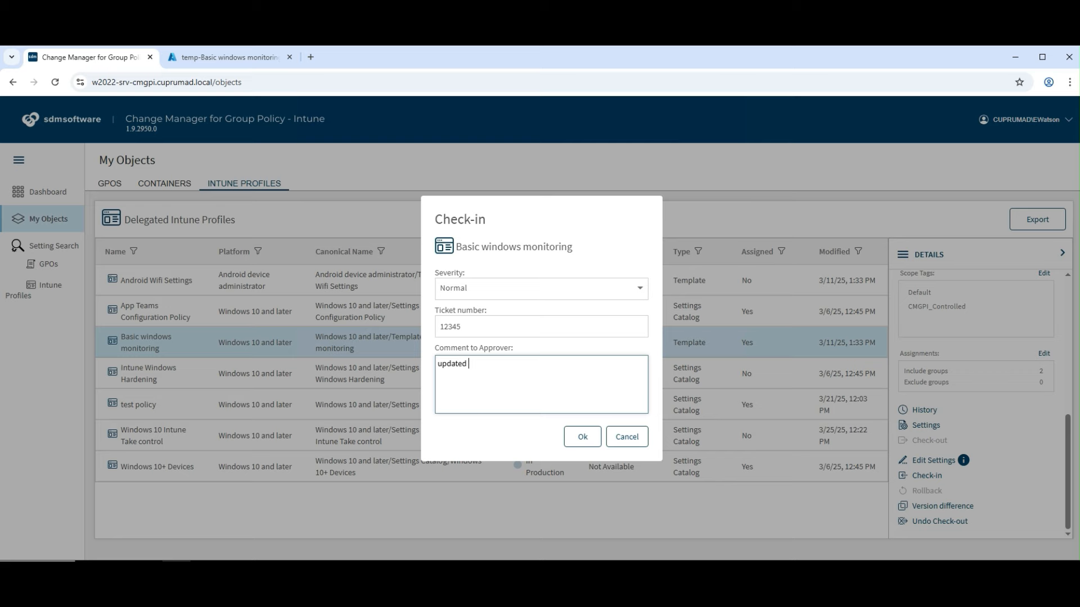
type("profile")
left_click(583, 437)
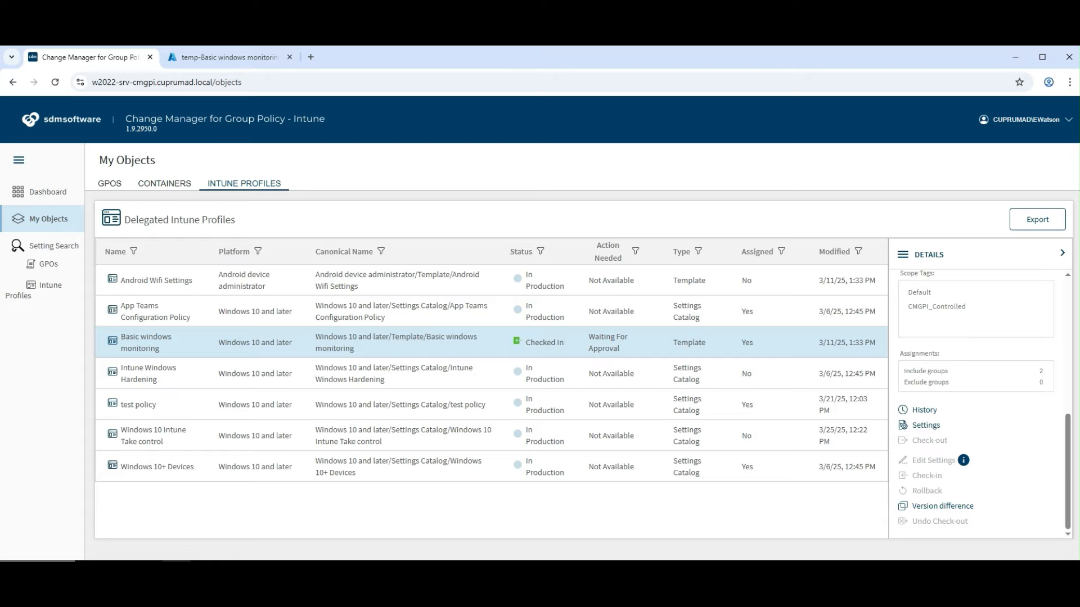
left_click(15, 248)
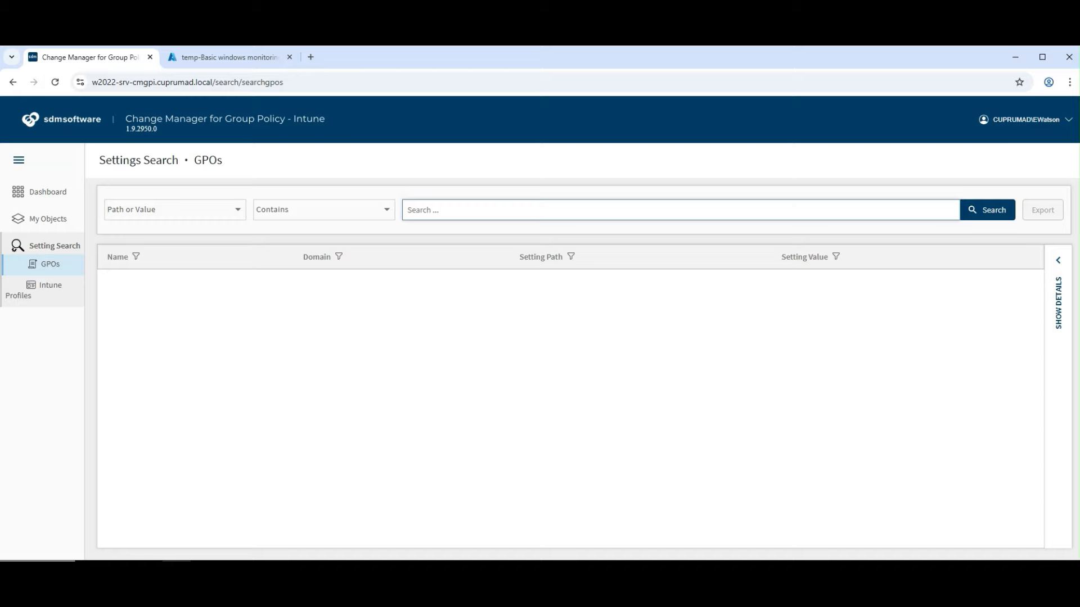
Search GPO settings for 'password' and view the Domain Server 2019 Sec Baseline GPO details
type("password")
key("Return")
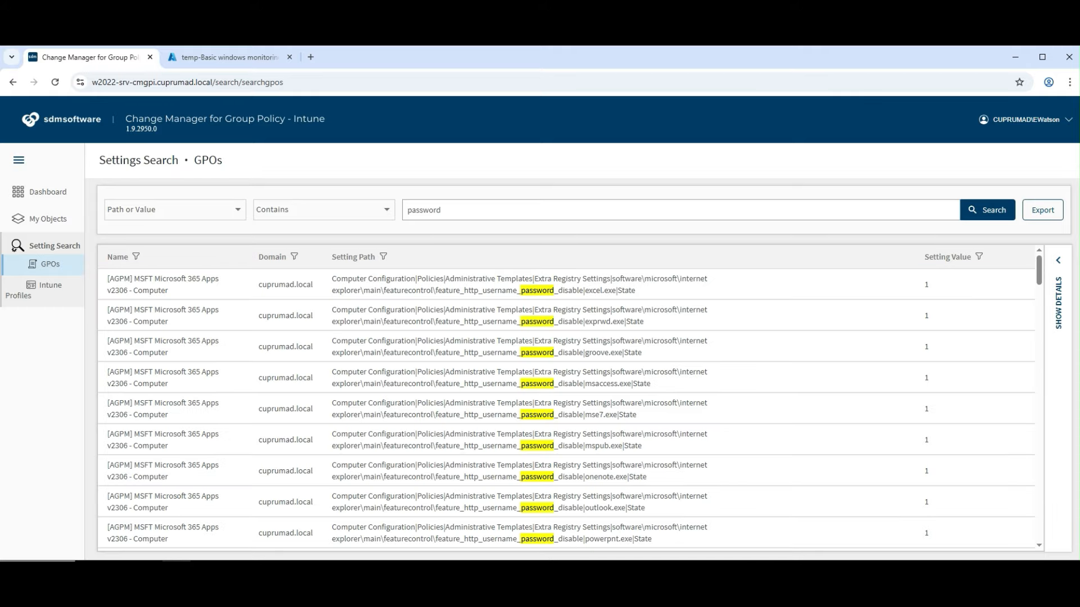
scroll(566, 409, "down", 14)
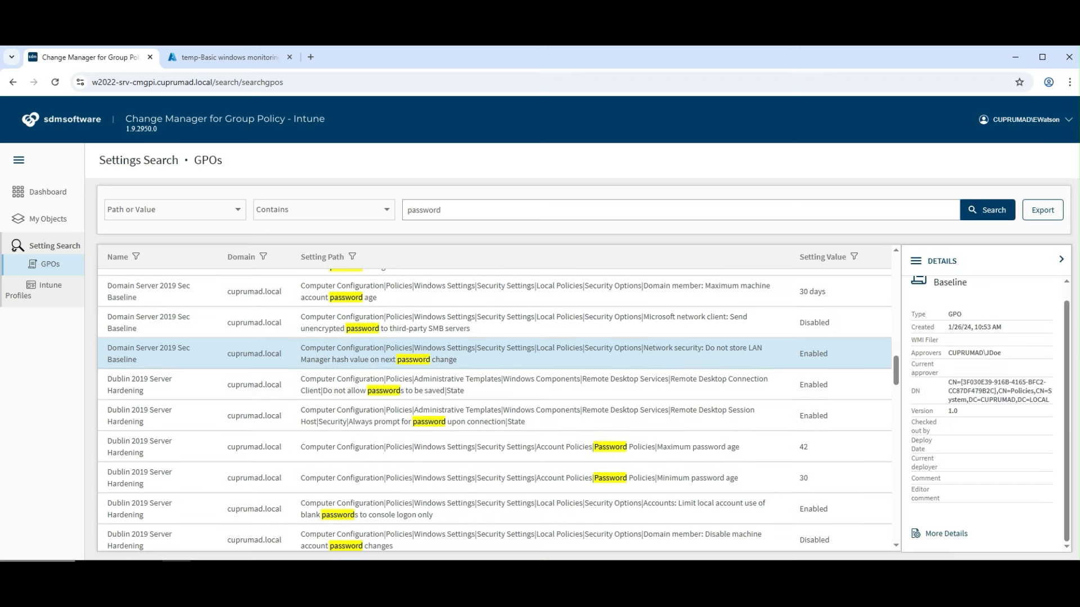
left_click(946, 533)
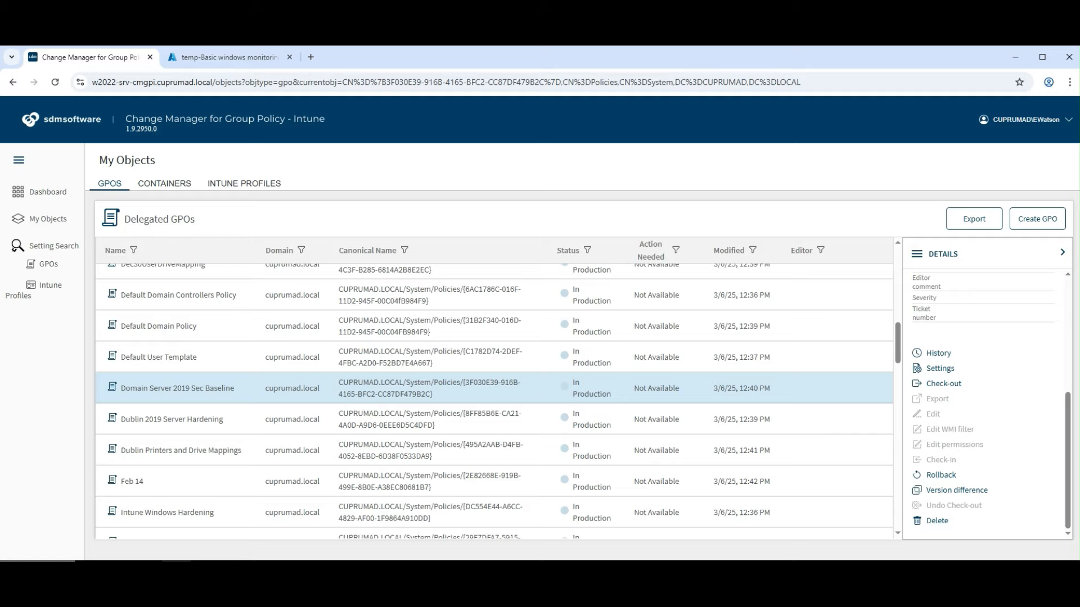
left_click(14, 248)
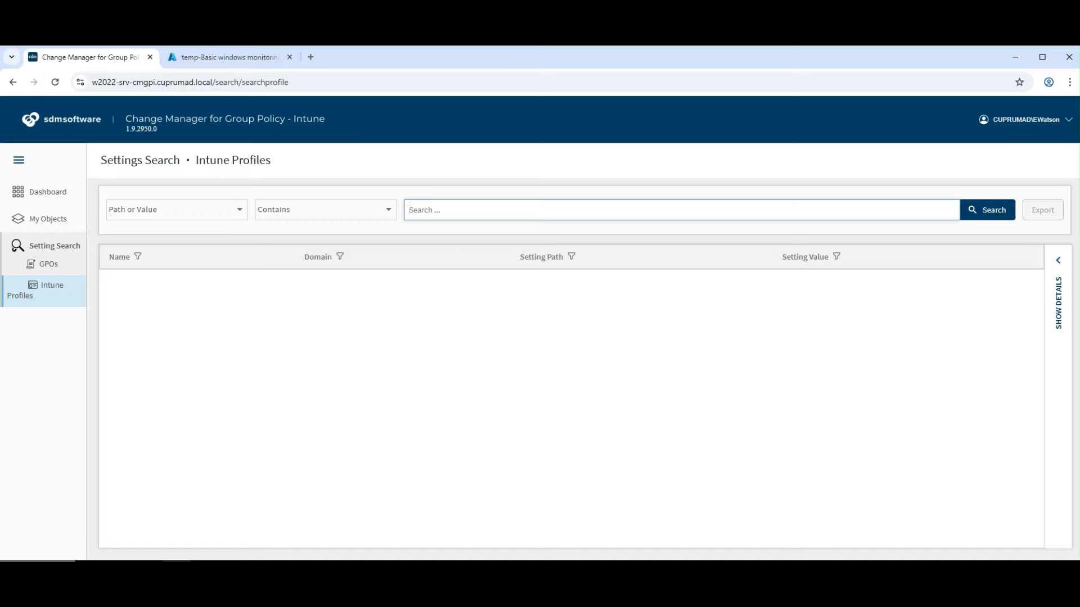
Search Intune profile settings for 'password' and export the two Intune Windows Hardening results
type("password")
key("Return")
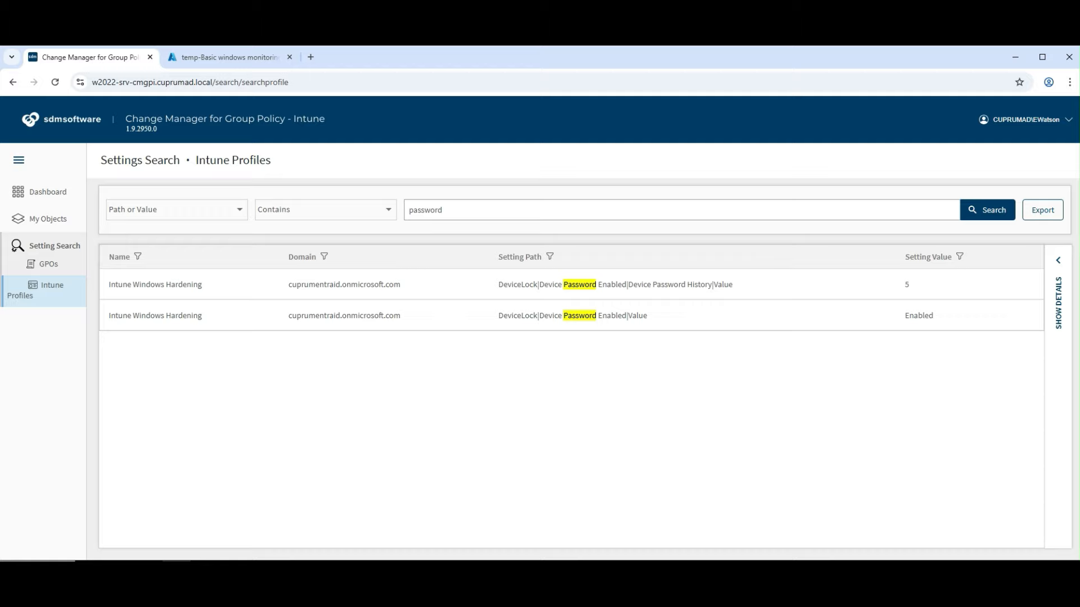
left_click(664, 315)
left_click(1042, 210)
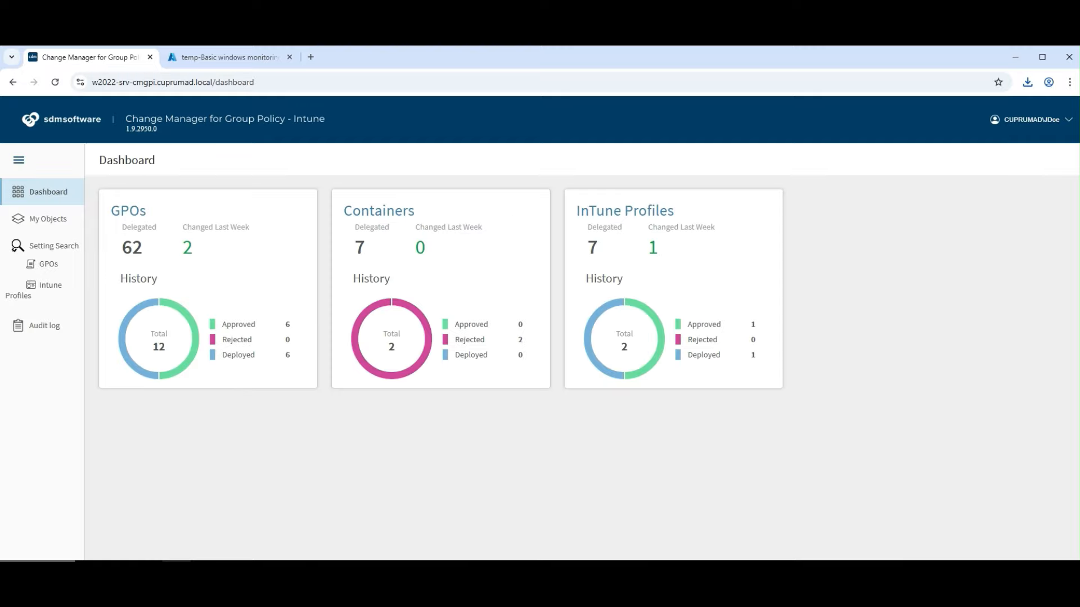
Filter My Objects by status, review 9-18 GPO Migration's version difference, and approve it
left_click(48, 219)
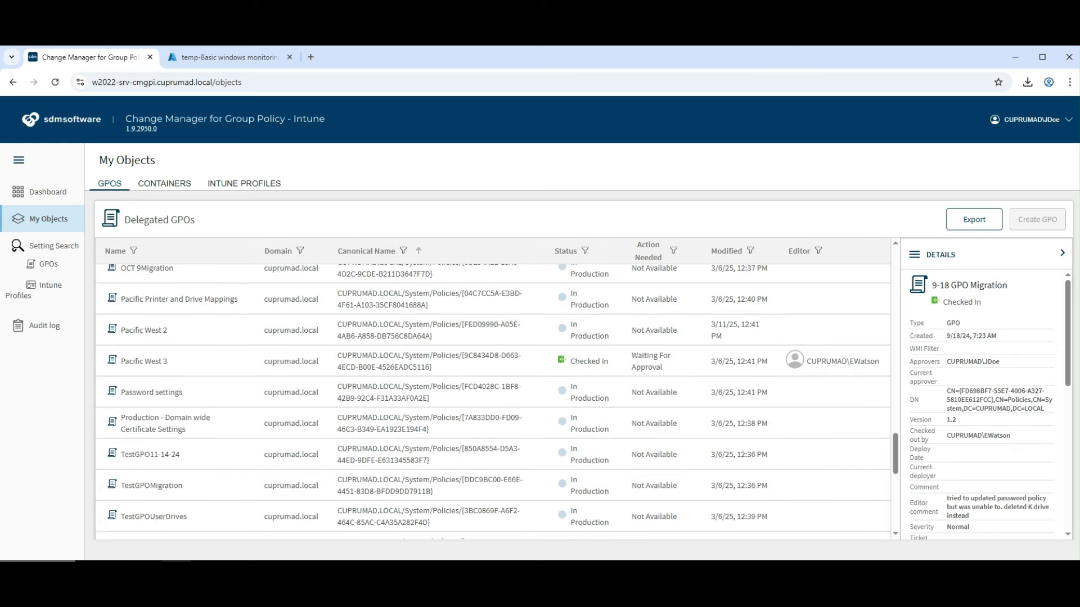
left_click(585, 251)
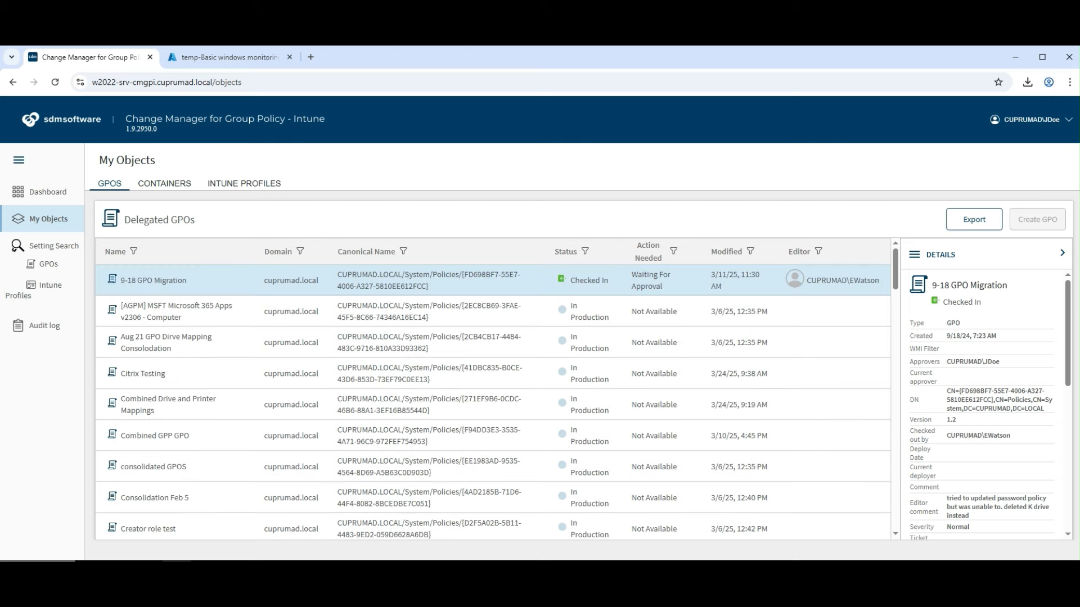
scroll(986, 405, "down", 6)
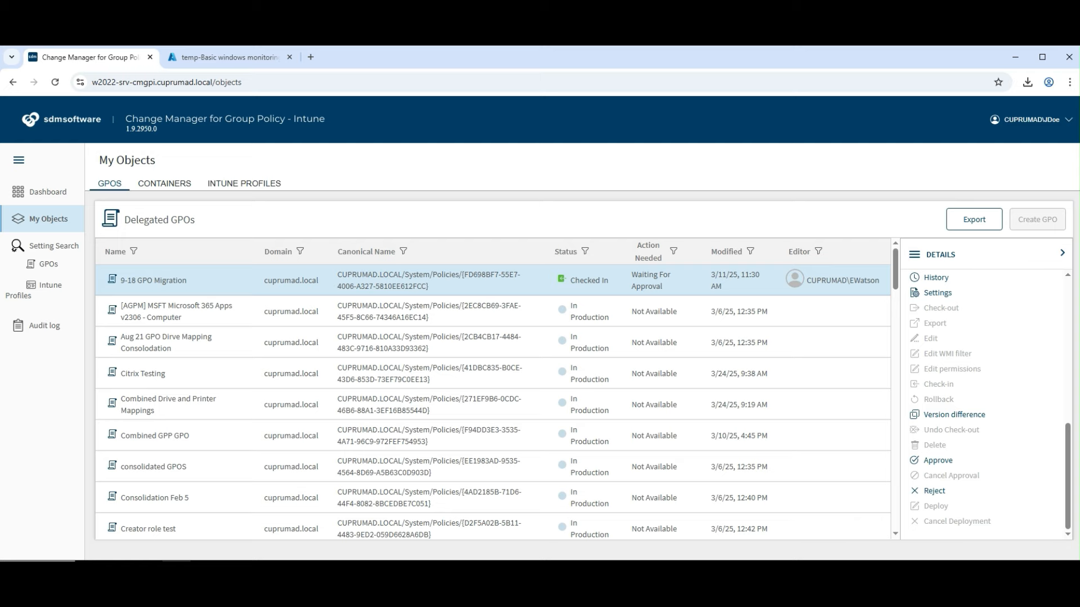
left_click(954, 414)
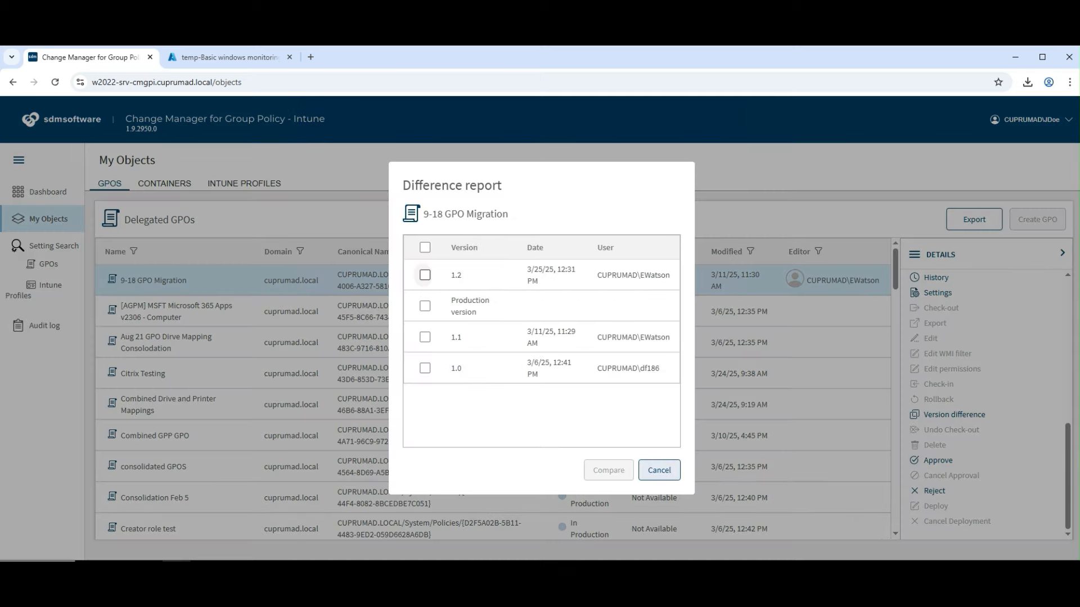
left_click(659, 470)
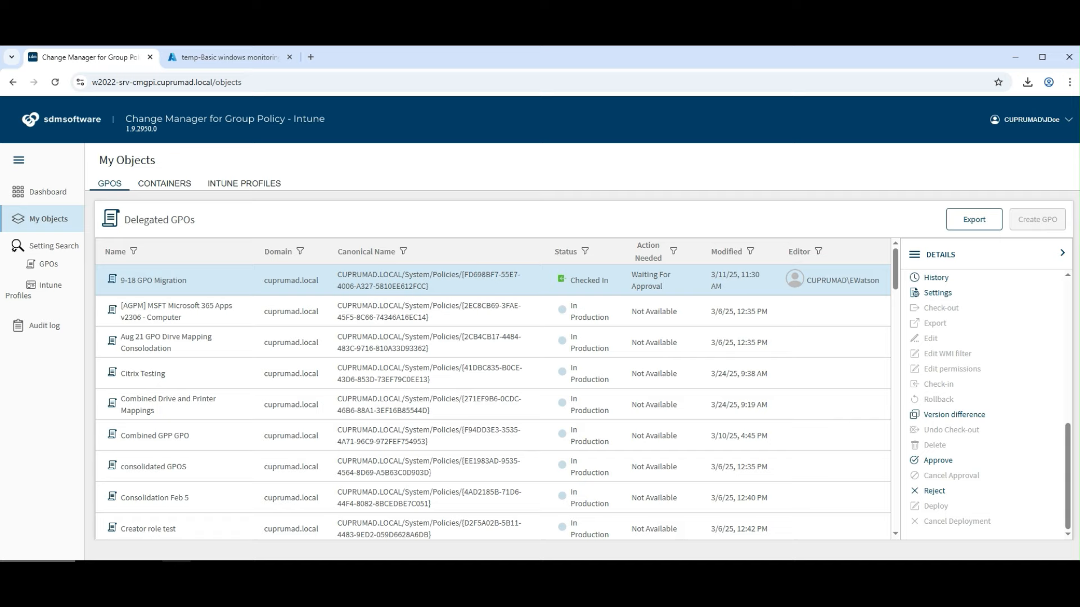
left_click(937, 460)
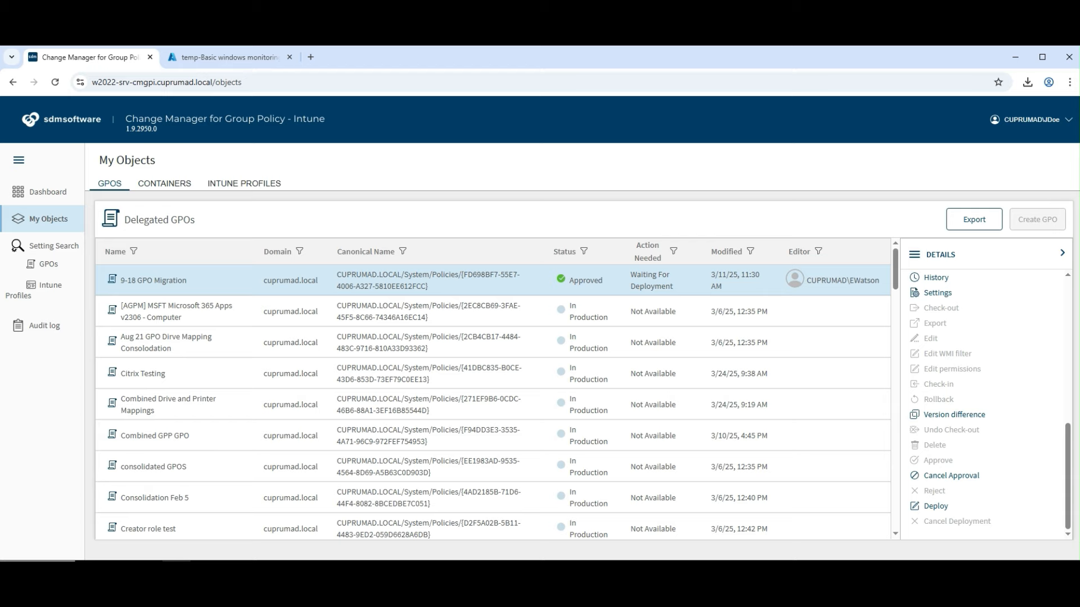
left_click(935, 506)
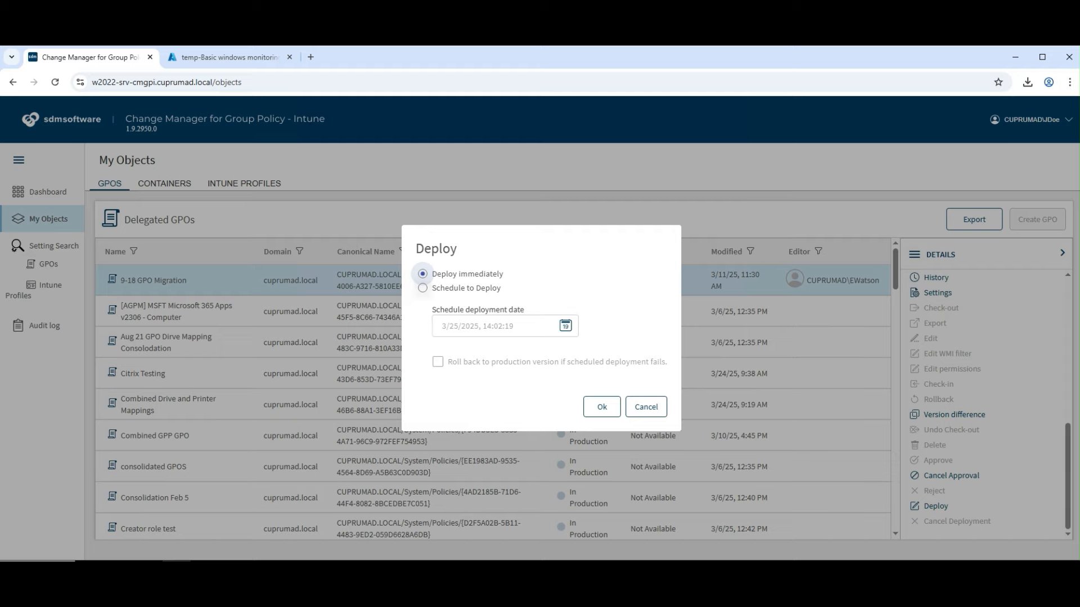
Schedule the 9-18 GPO Migration deployment using the date picker and confirm it
left_click(422, 288)
left_click(565, 325)
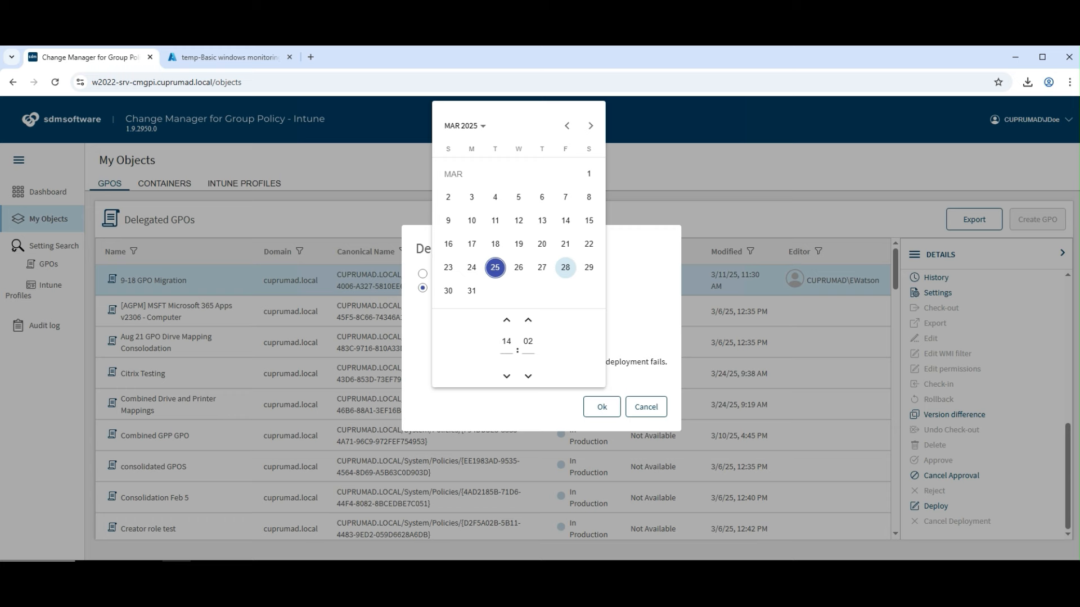
left_click(638, 293)
left_click(602, 407)
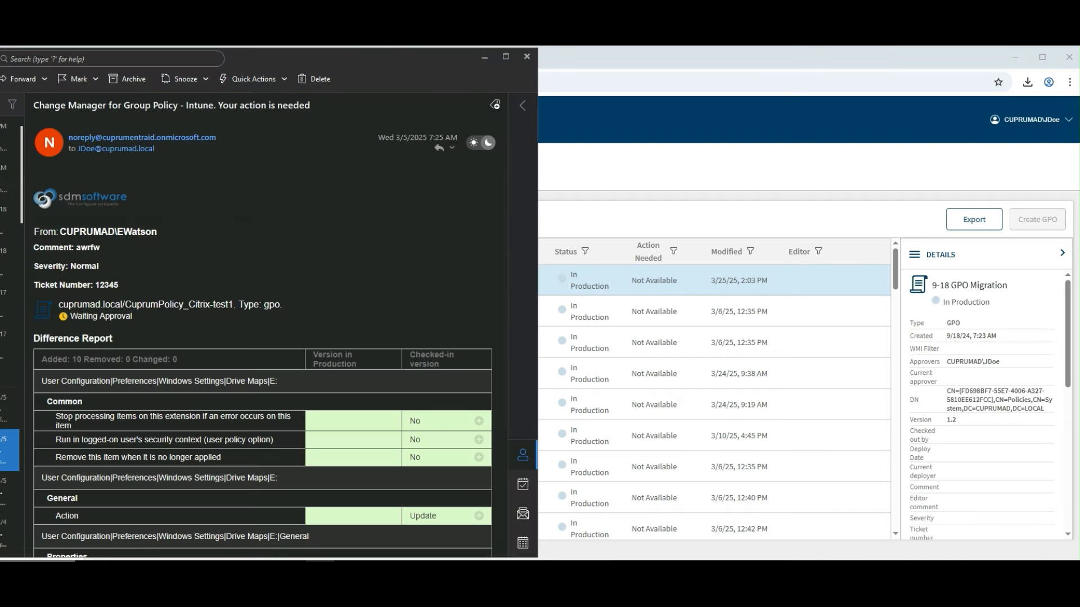
Scroll the approval email down to its Approve/Reject choices, then return to Change Manager
scroll(262, 360, "down", 3)
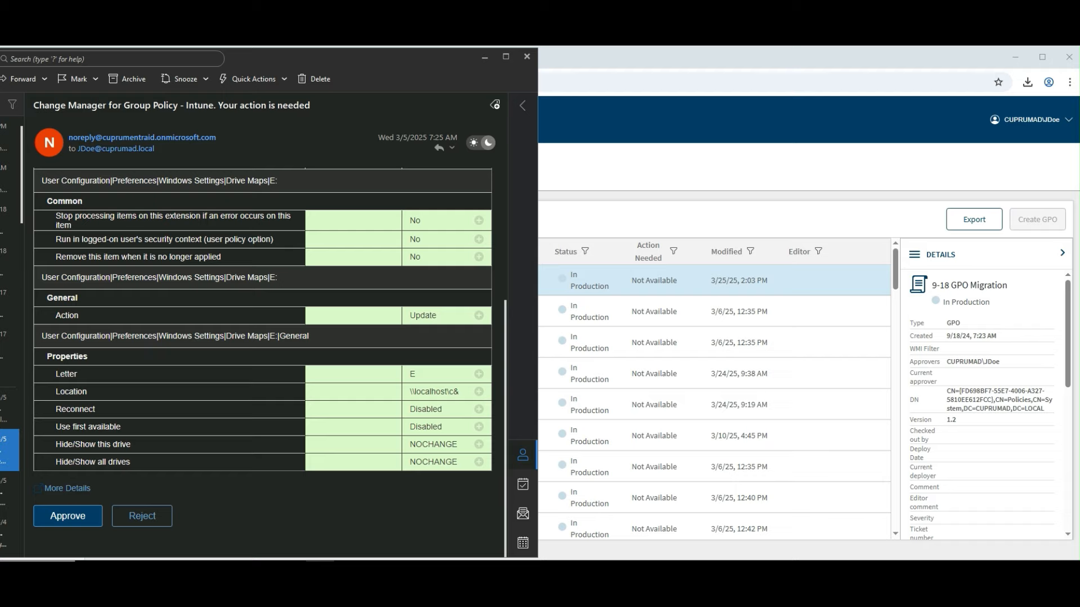
key("alt+Tab")
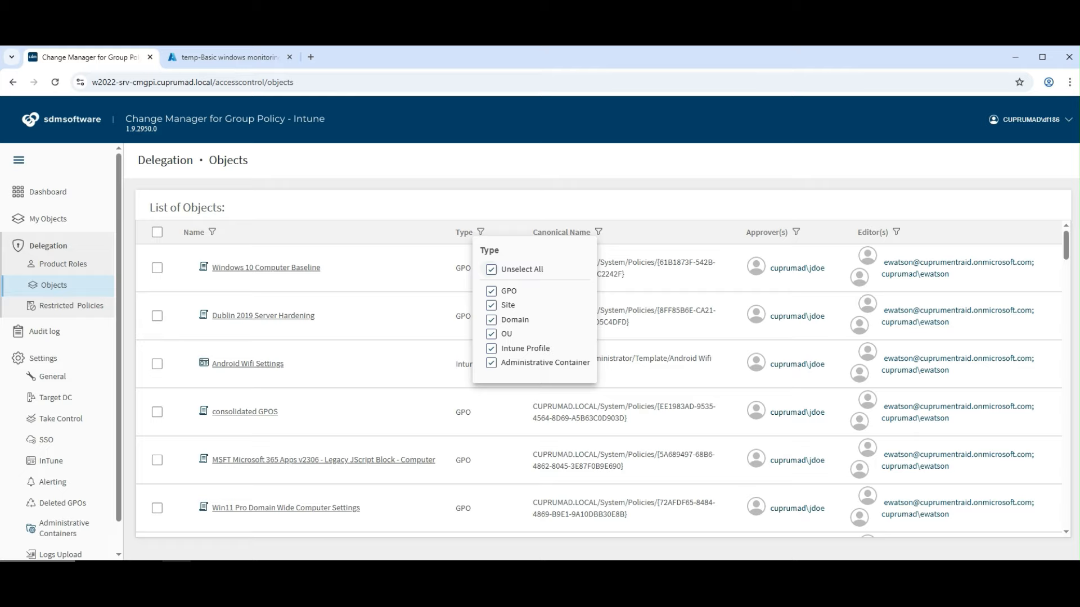
Filter to Administrative Containers, expand Pacific Engineers, then open the Administrative Containers settings
left_click(491, 269)
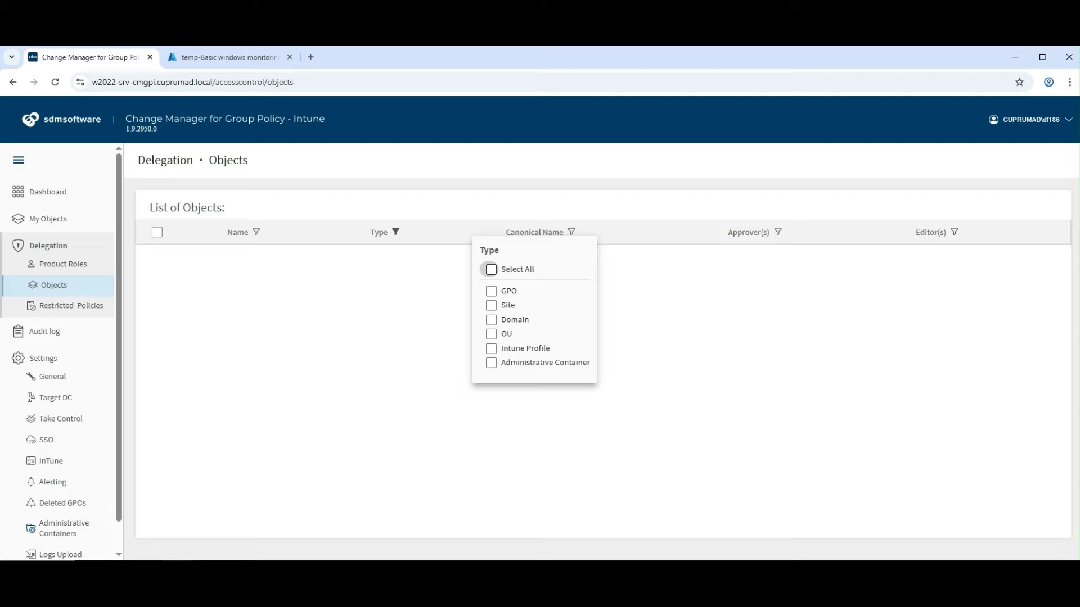
left_click(491, 363)
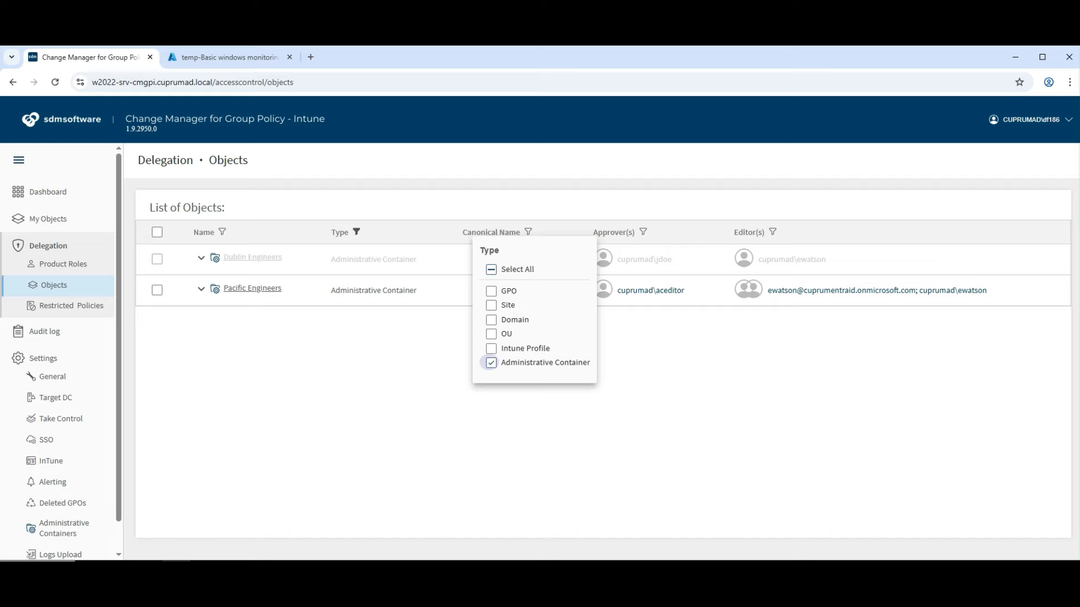
left_click(201, 289)
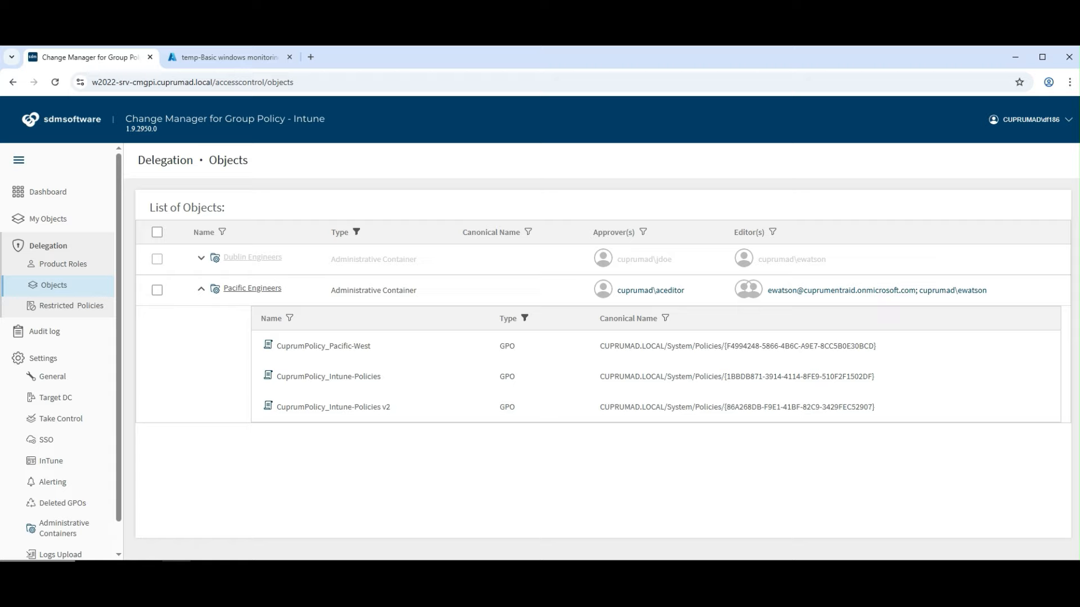
left_click(64, 529)
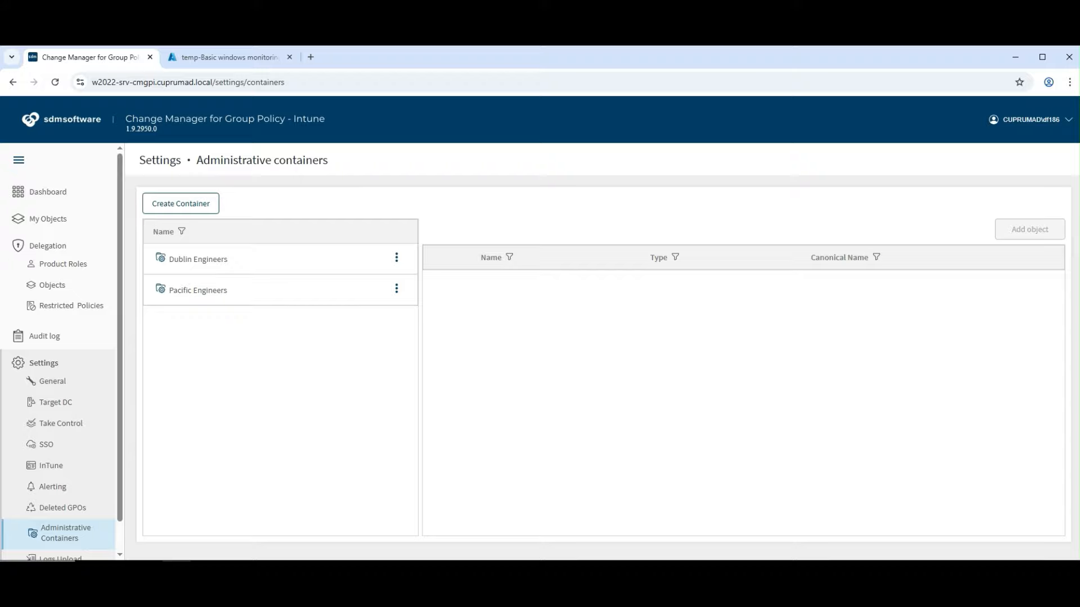
Create the Cyber Engineers container described 'Cyber Engineers manage GPOs that maintain Security'
left_click(181, 204)
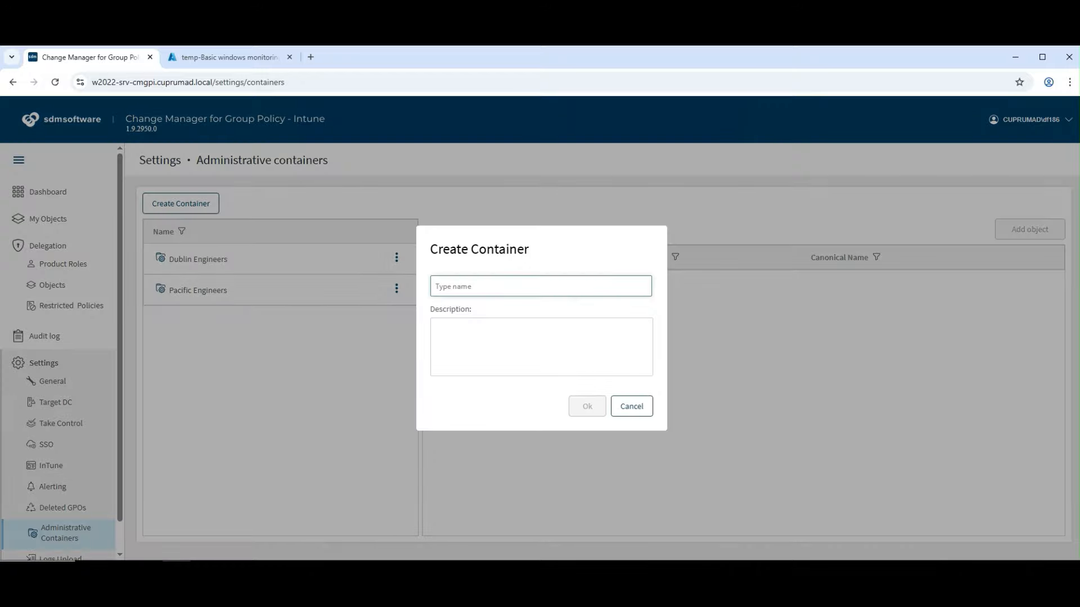
type("Cyber Engineers")
key("Tab")
type("Cyber Engineers manage GPOs that maintain Security")
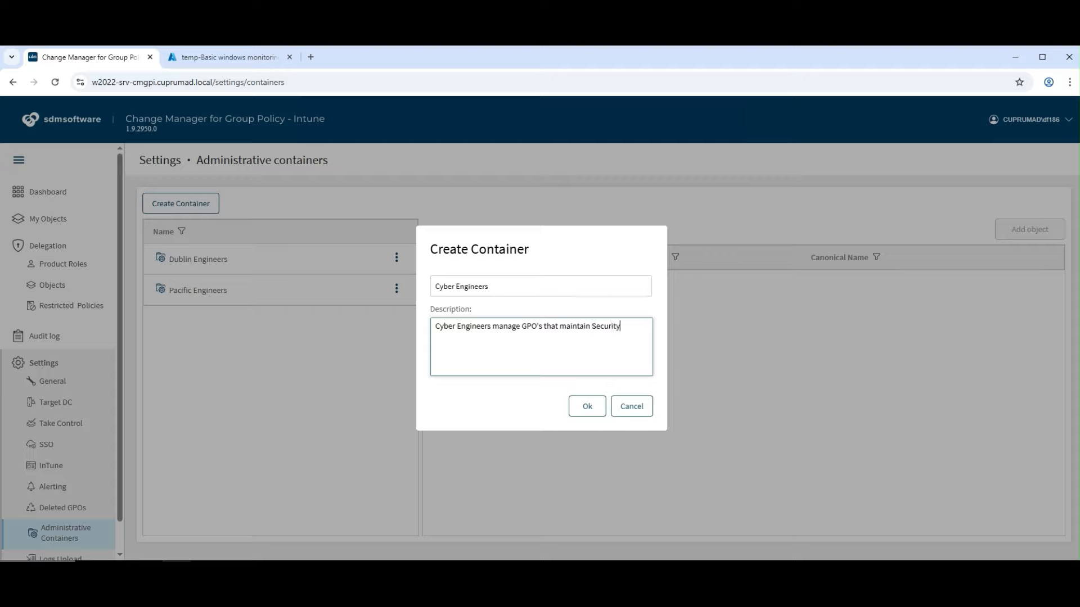
key("Return")
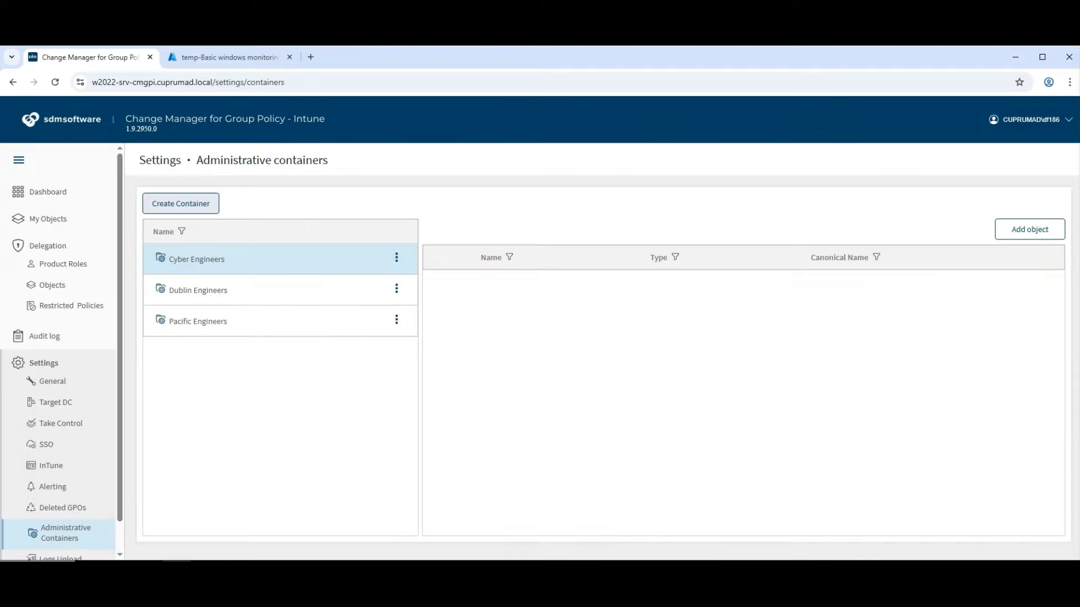
Add Dublin Workstations and the Intune Windows Hardening profile to it, accepting the delegation conflict
left_click(1030, 229)
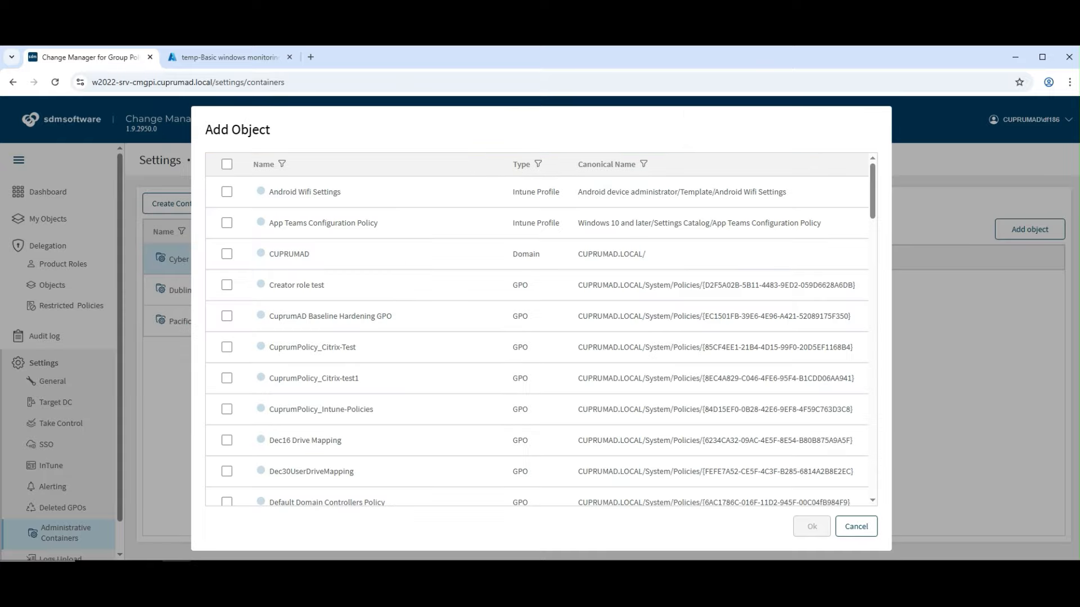
scroll(227, 338, "down", 10)
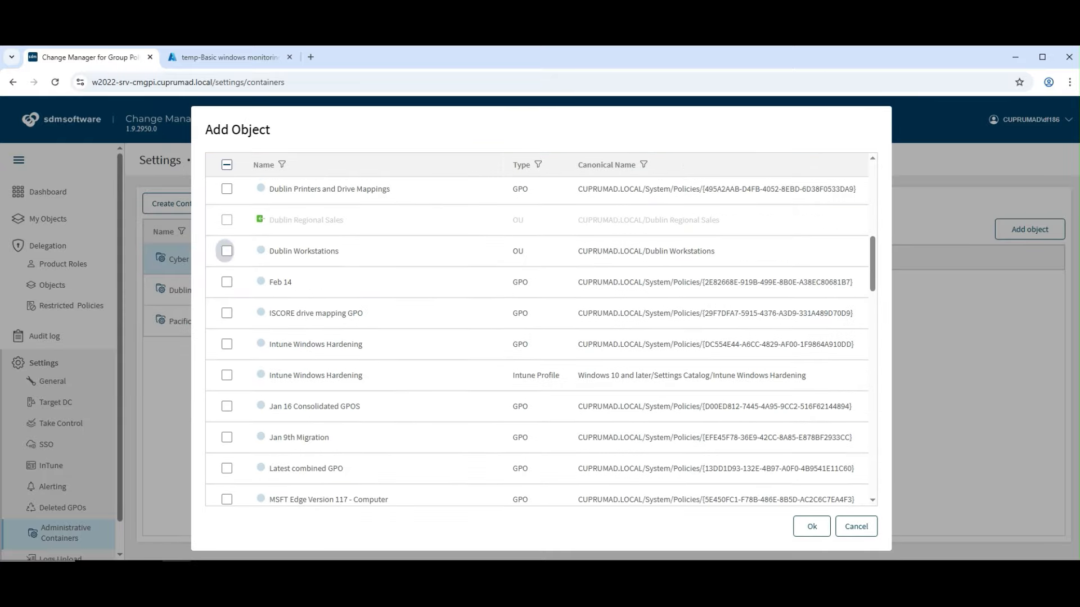
left_click(227, 250)
left_click(227, 375)
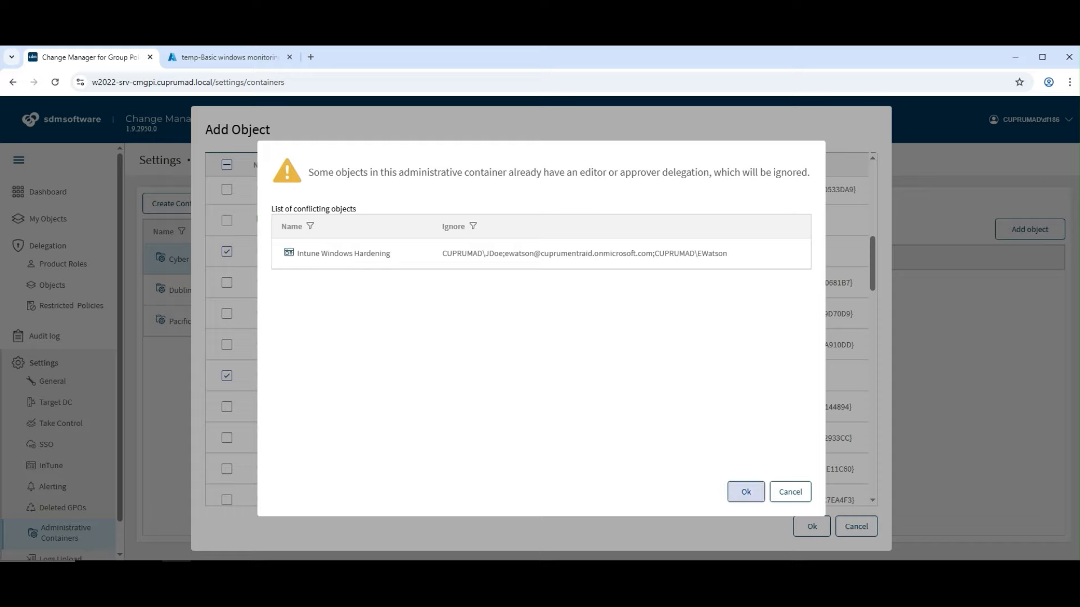
left_click(745, 492)
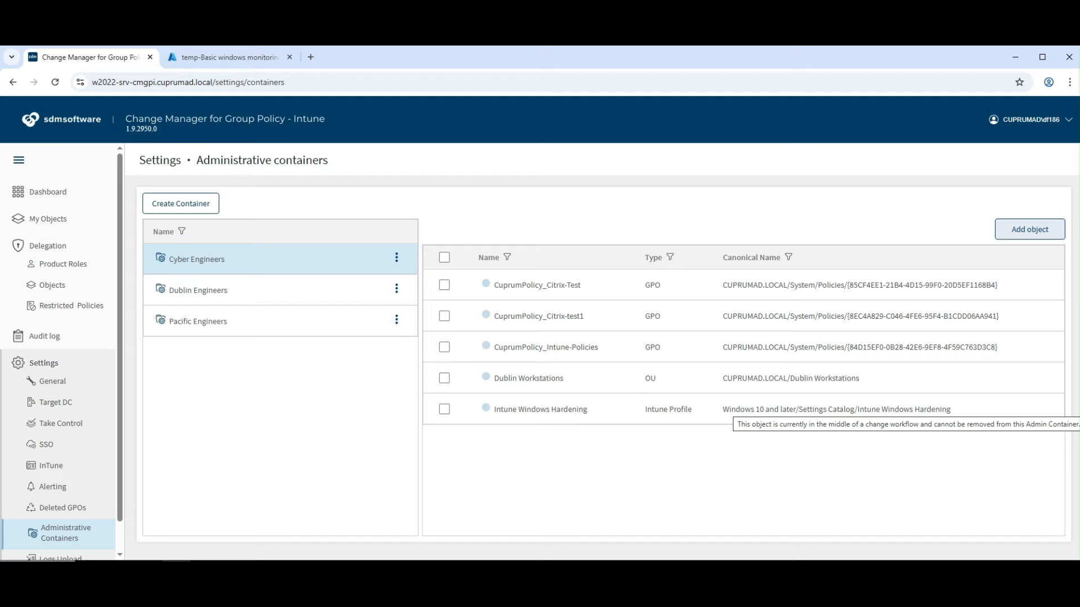
Open the delegated objects list, scroll back to its top, and open the Type filter
left_click(52, 285)
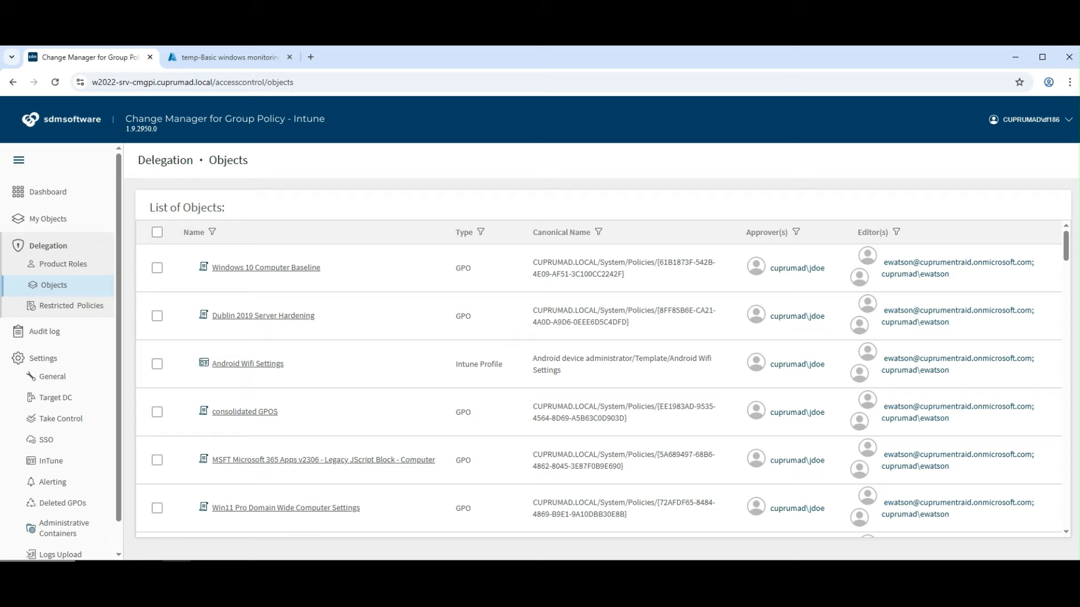
scroll(601, 384, "down", 12)
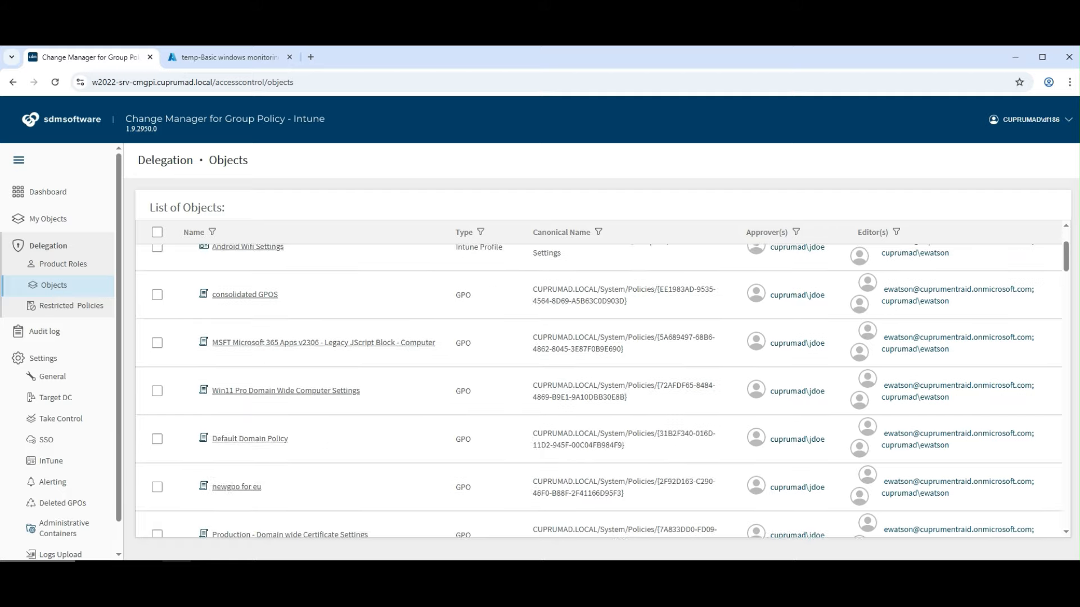
scroll(602, 390, "down", 4)
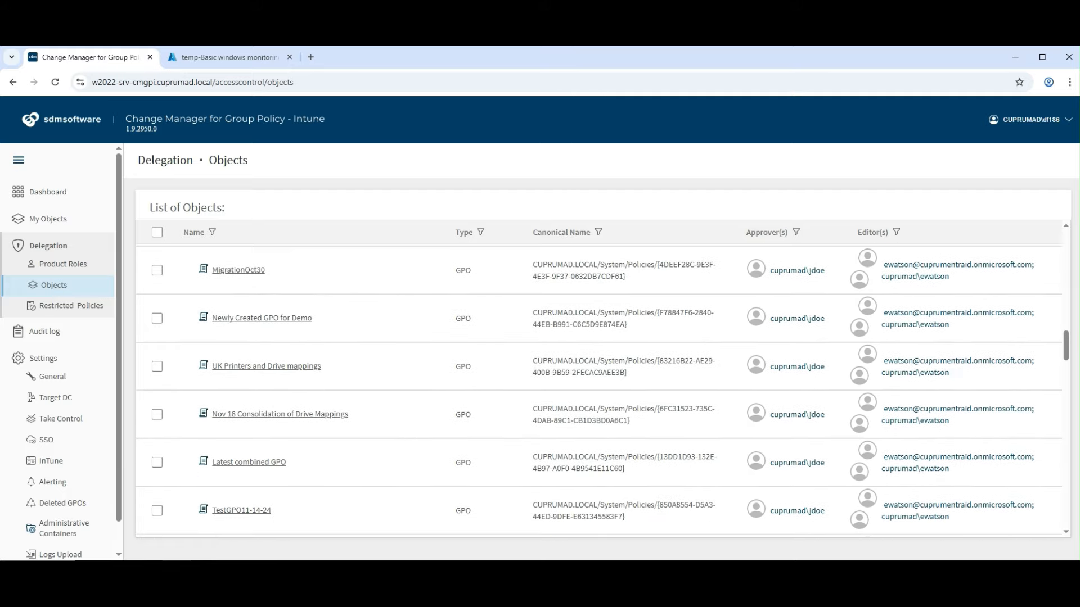
scroll(602, 390, "down", 14)
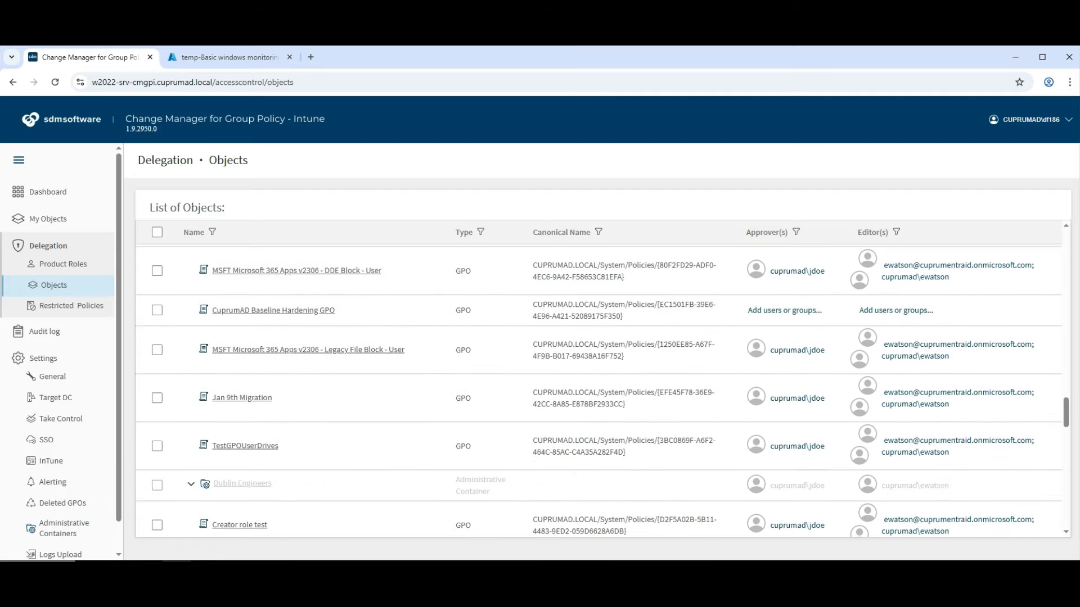
scroll(601, 390, "down", 7)
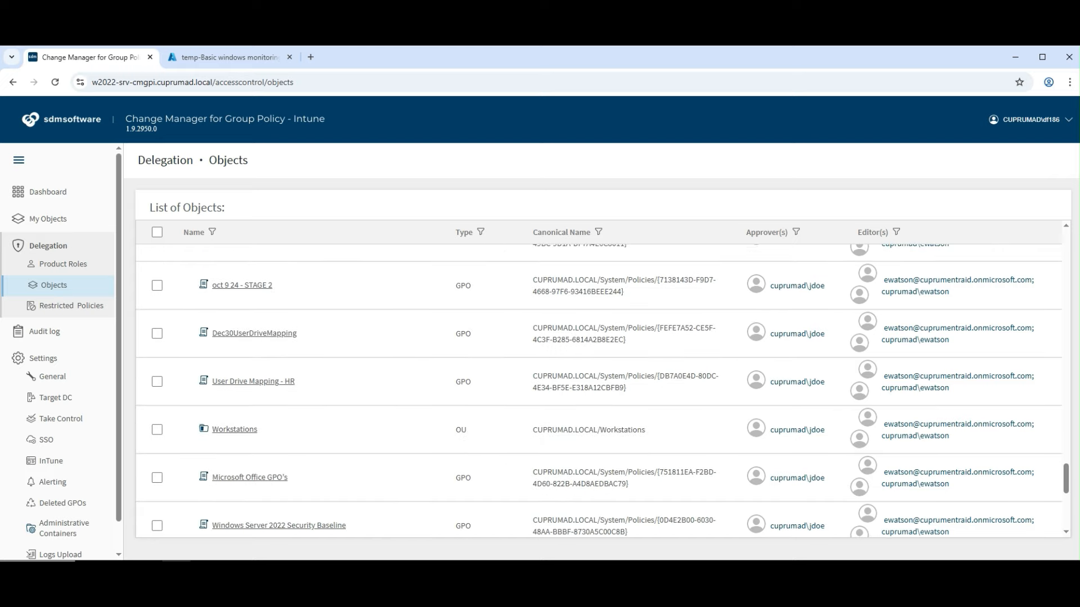
scroll(601, 391, "up", 15)
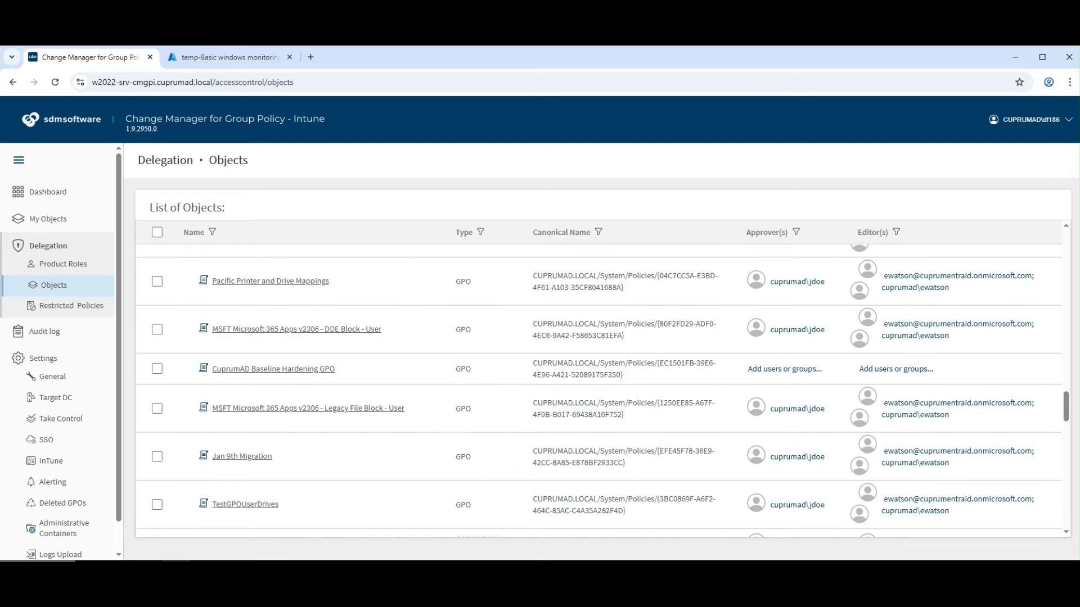
scroll(601, 390, "up", 10)
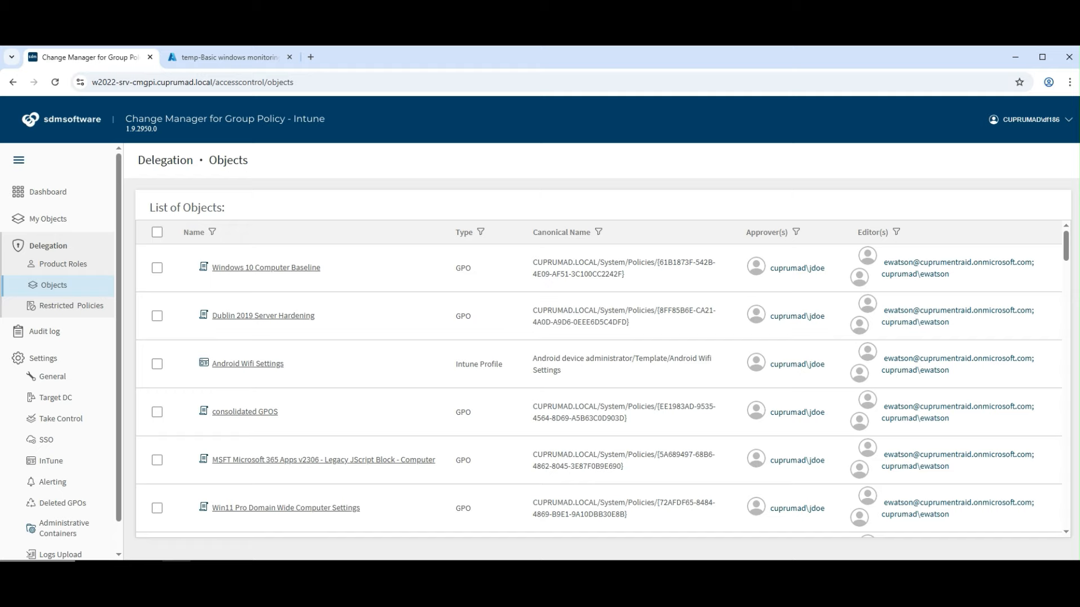
left_click(481, 232)
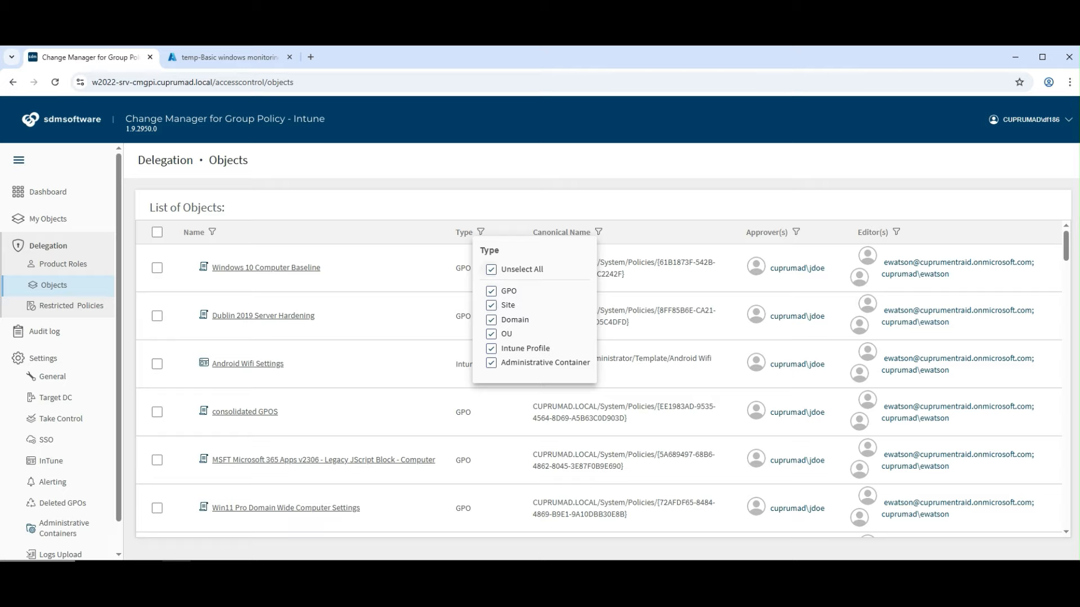
Show only Administrative Container objects and expand Cyber Engineers
left_click(491, 269)
left_click(491, 363)
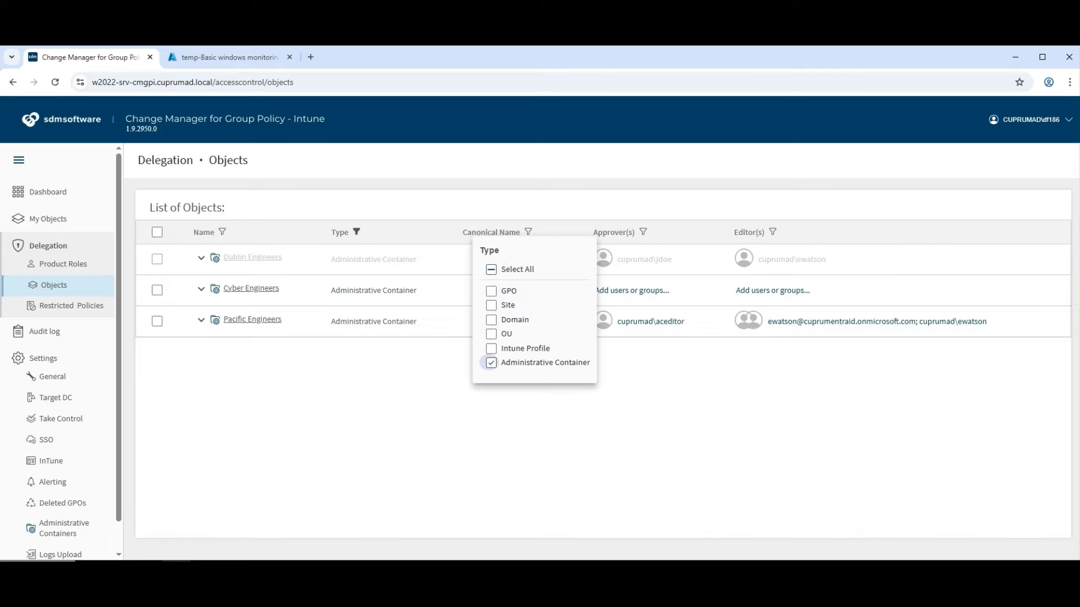
key("Escape")
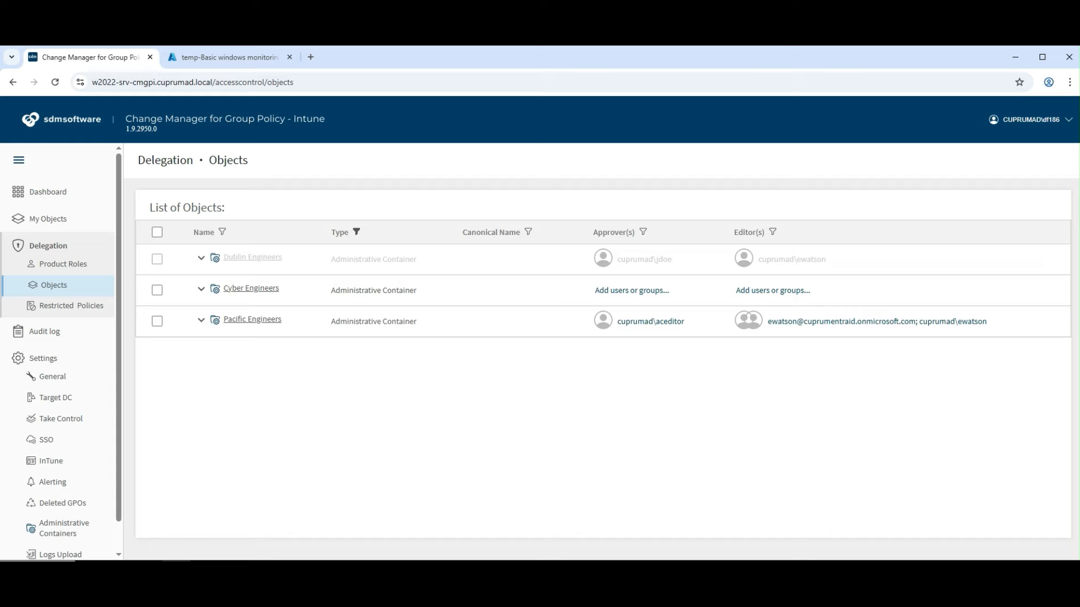
left_click(201, 290)
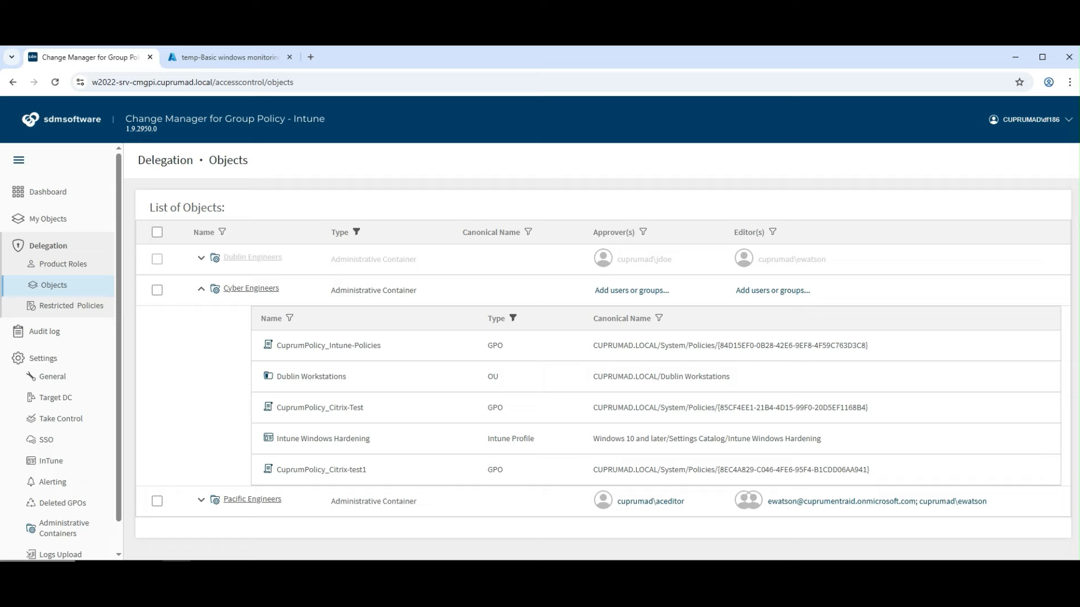
Add a domain user as the Cyber Engineers approver and begin entering an editor account
left_click(631, 291)
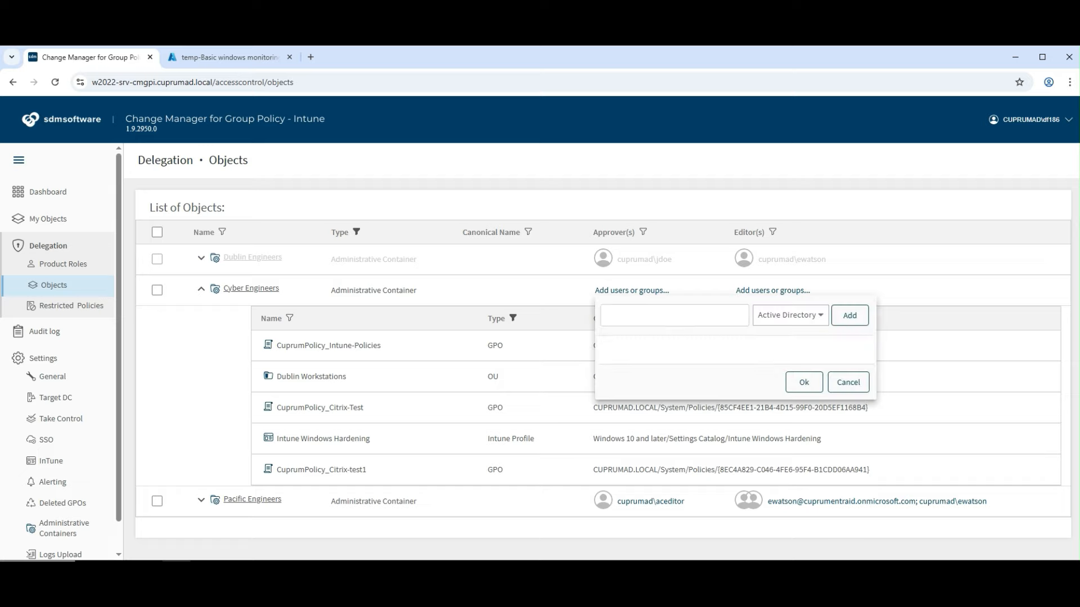
left_click(658, 316)
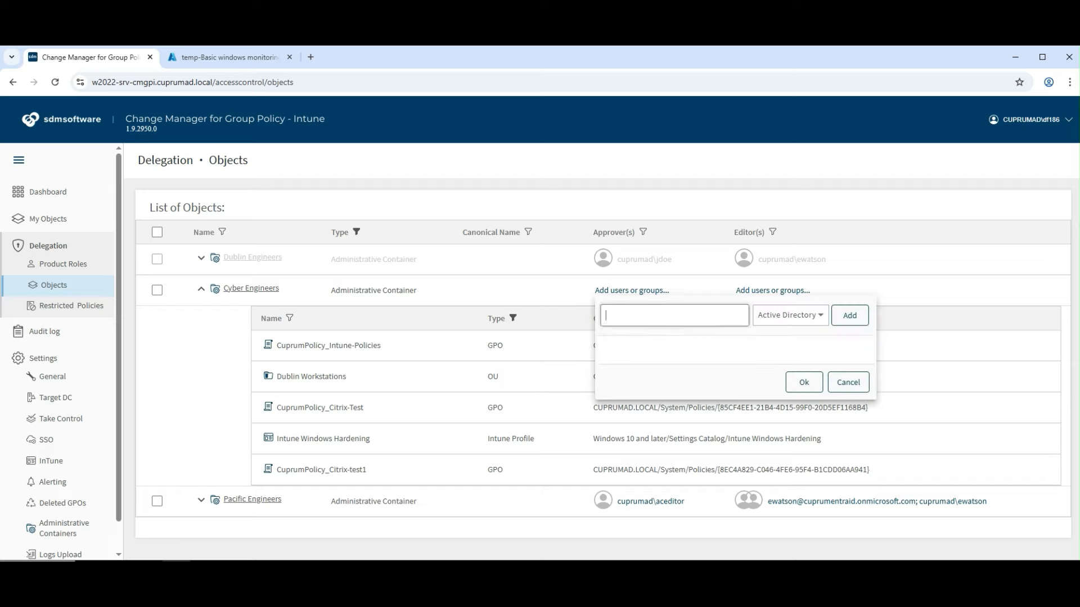
type("jdoe")
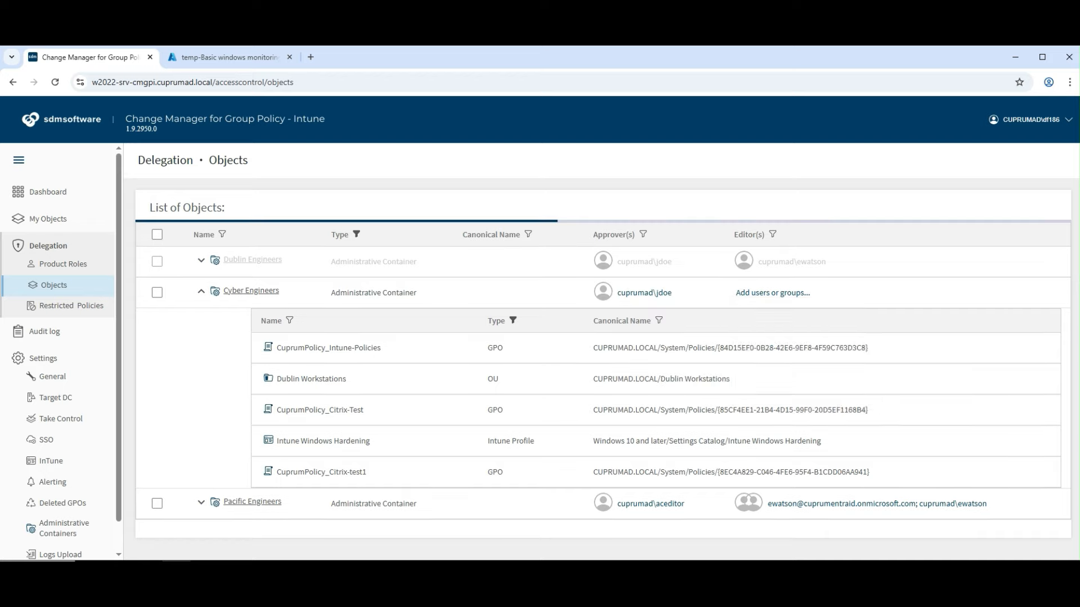
left_click(773, 291)
left_click(815, 317)
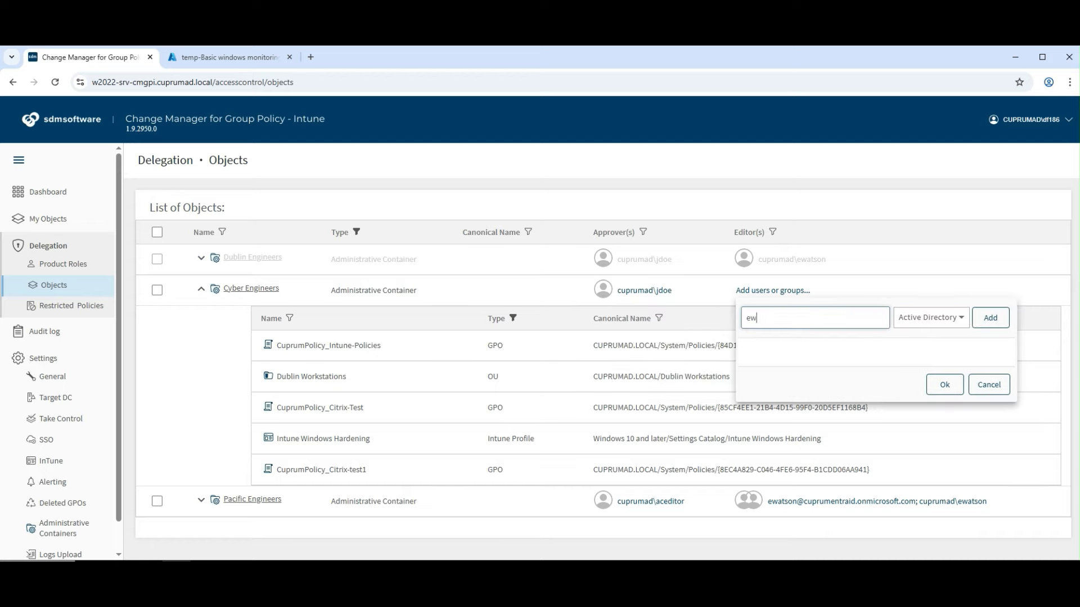
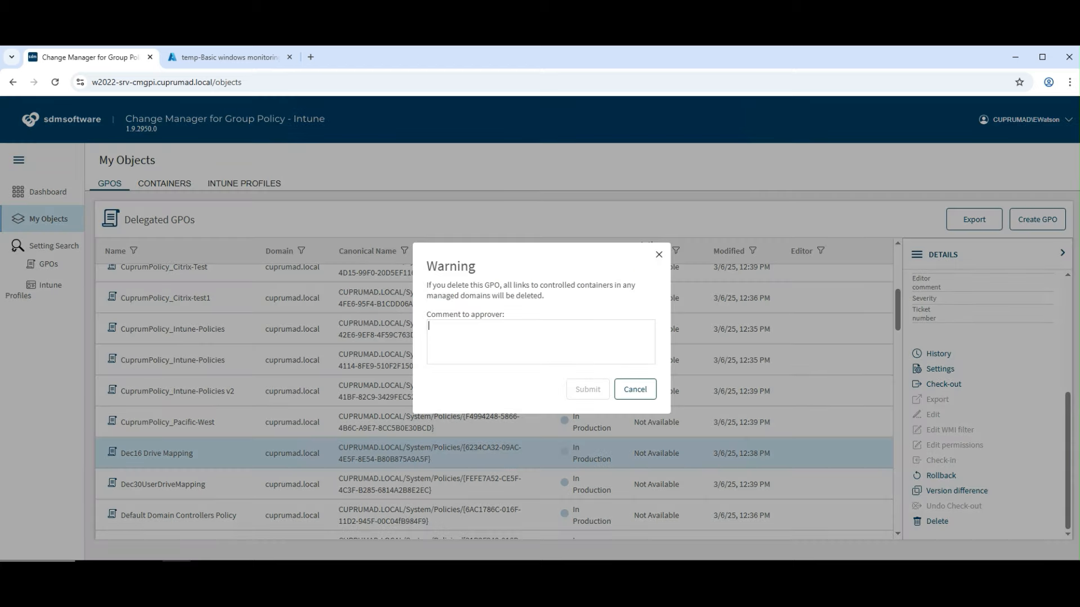
Submit the Dec16 Drive Mapping deletion with comment 'No longer needed', then sign out
type("No longer l")
type("eded")
left_click(588, 390)
left_click(1025, 119)
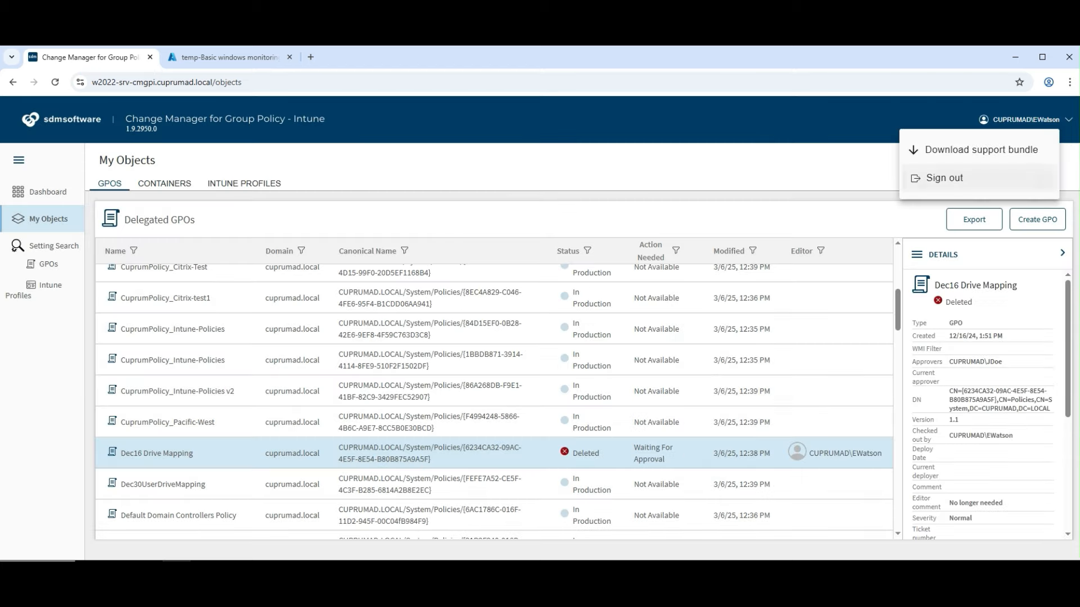
left_click(944, 177)
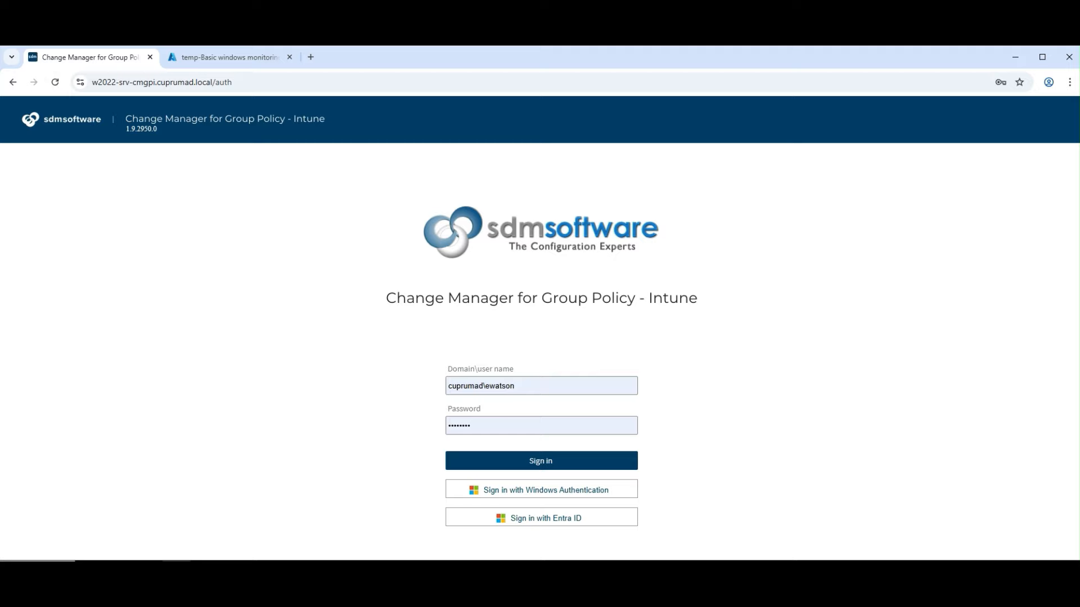
Sign in with the approver's saved account and open the delegated GPOs list
left_click(563, 386)
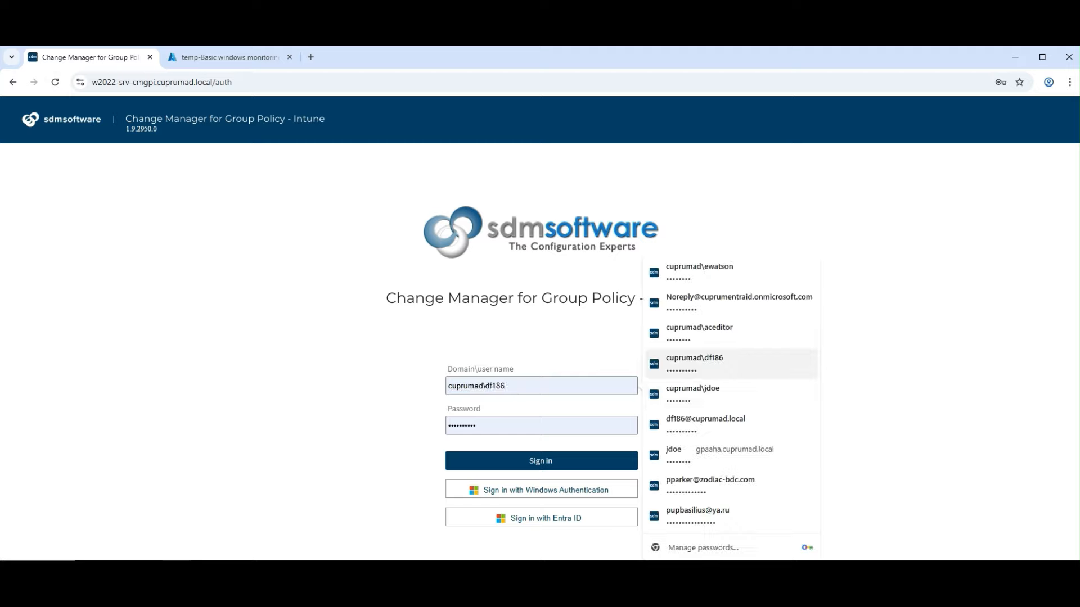
left_click(703, 395)
left_click(541, 461)
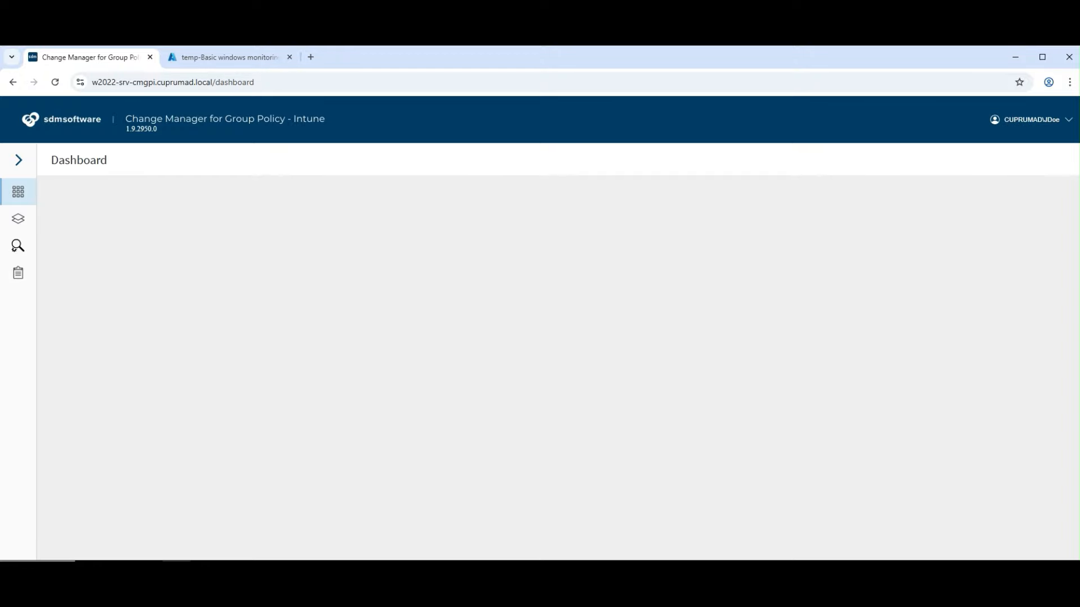
left_click(18, 219)
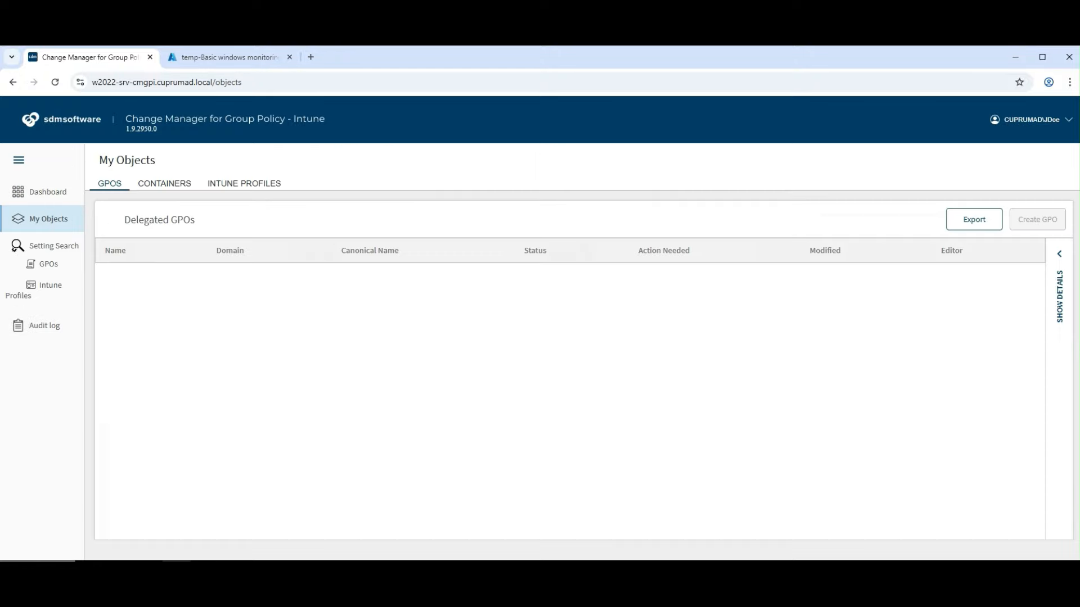
scroll(562, 394, "down", 3)
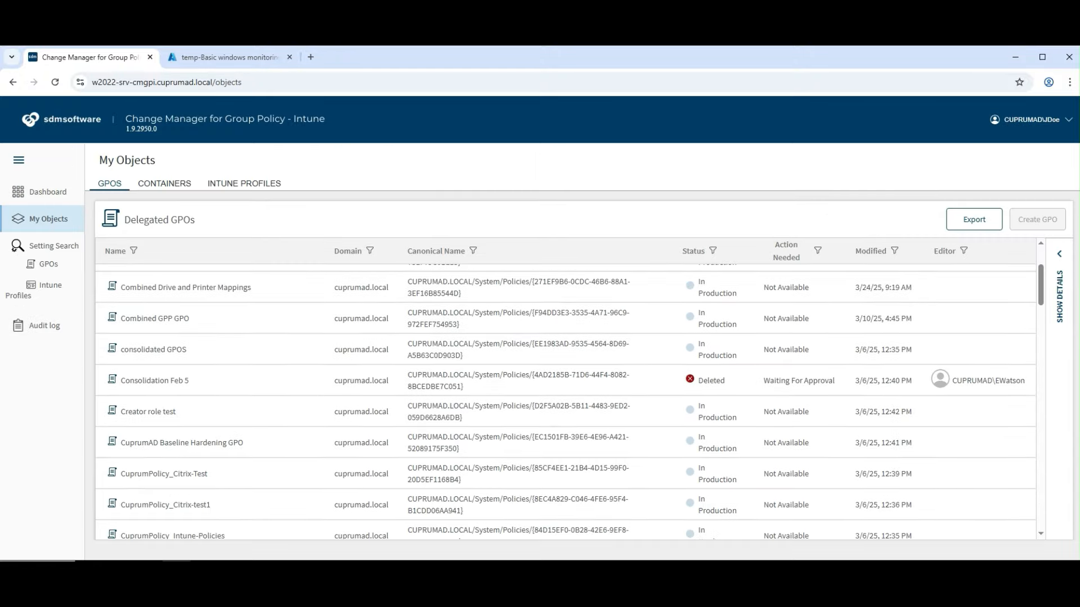
scroll(562, 401, "down", 5)
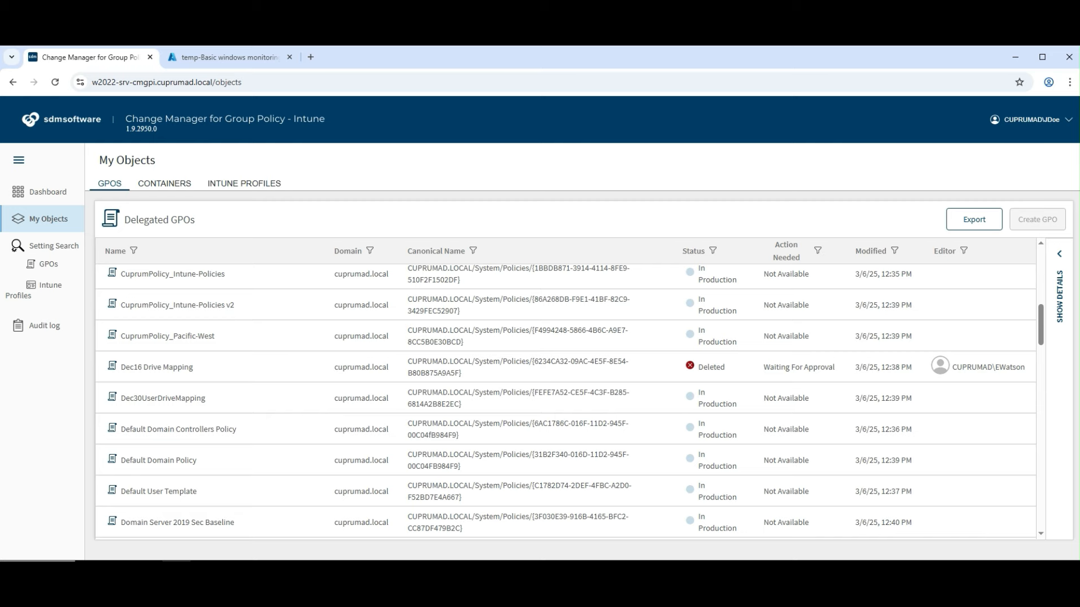
Approve the Dec16 Drive Mapping deletion and deploy it immediately
left_click(157, 367)
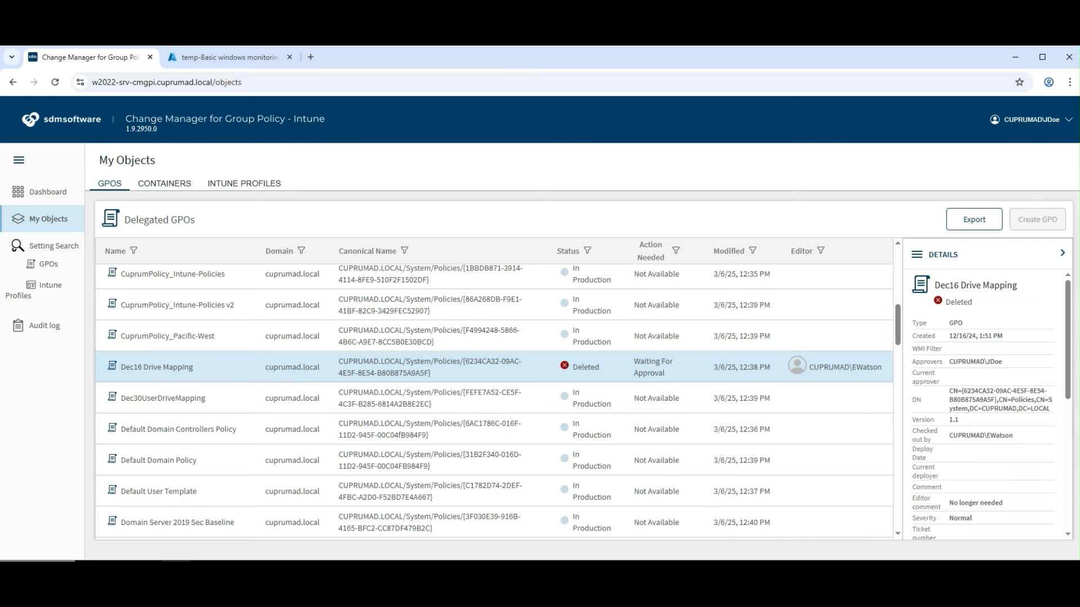
scroll(984, 405, "down", 10)
left_click(940, 461)
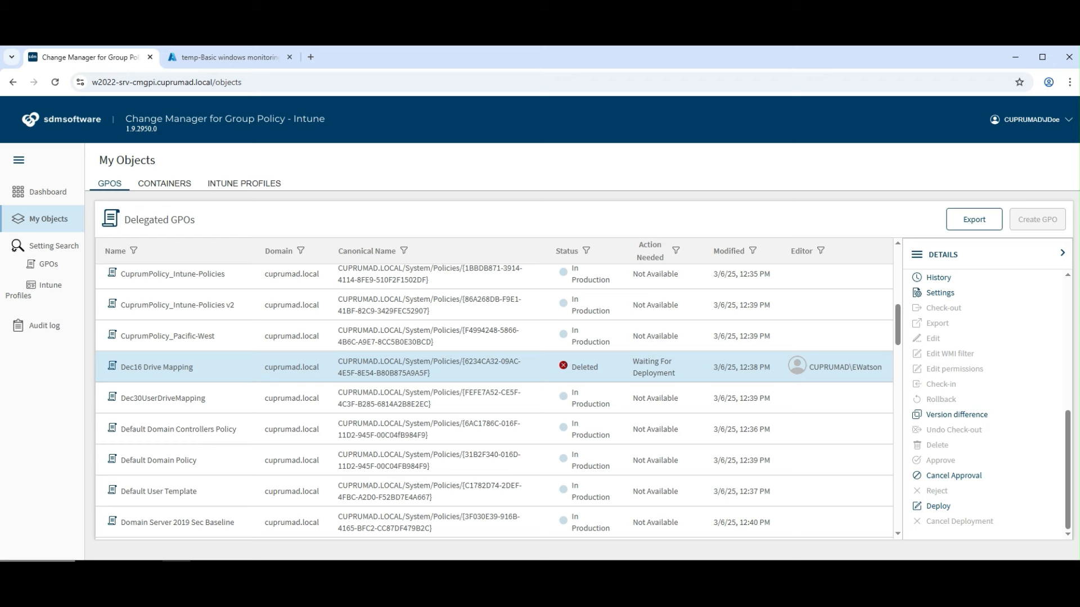
left_click(938, 506)
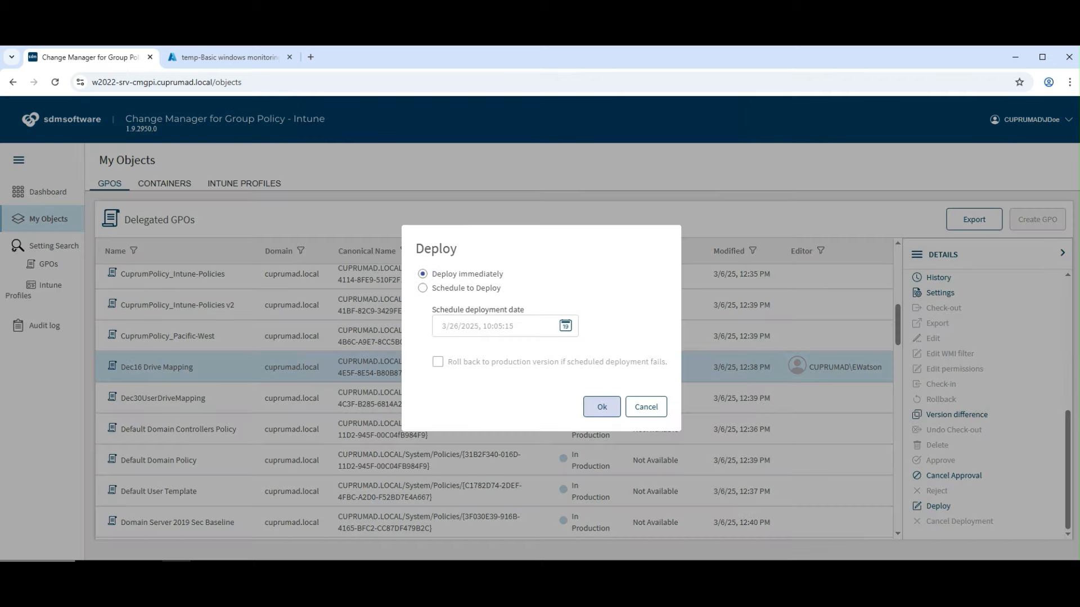
left_click(601, 407)
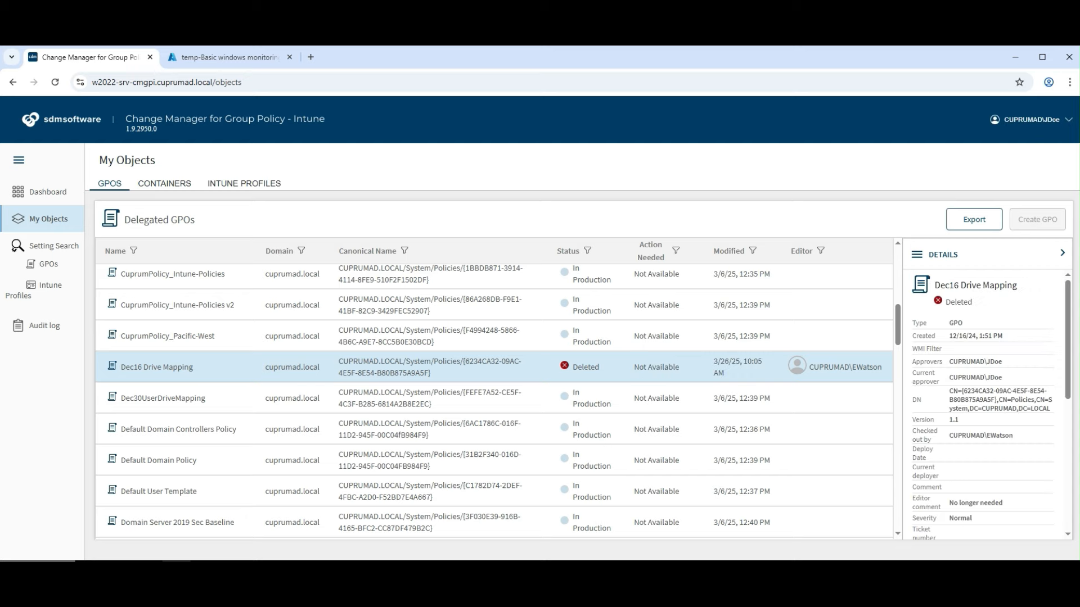
left_click(1031, 120)
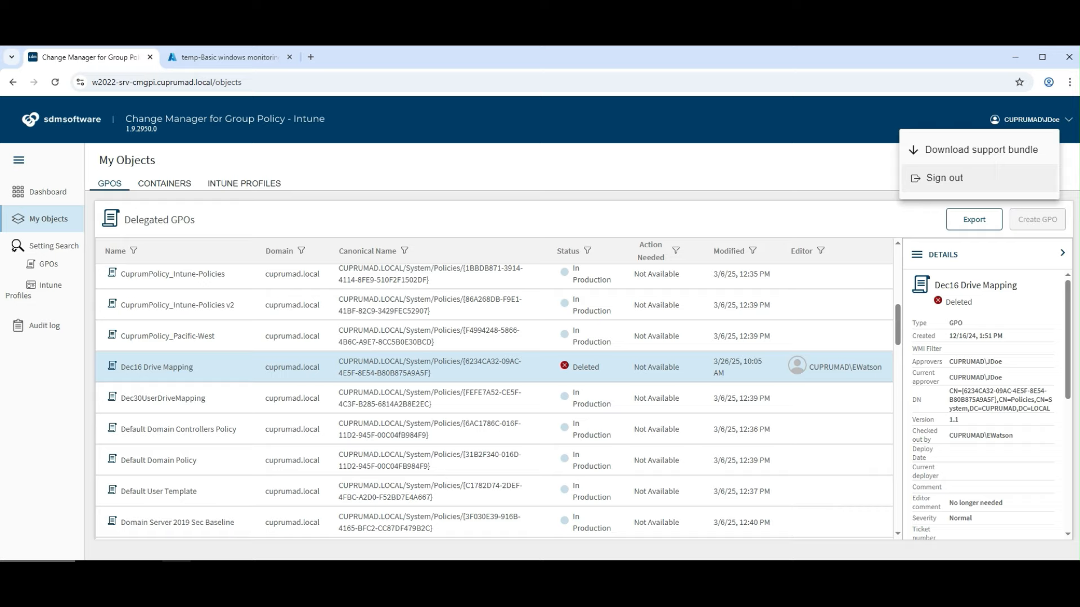
Sign out, sign back in with the admin's saved account, and open Deleted GPOs
left_click(944, 178)
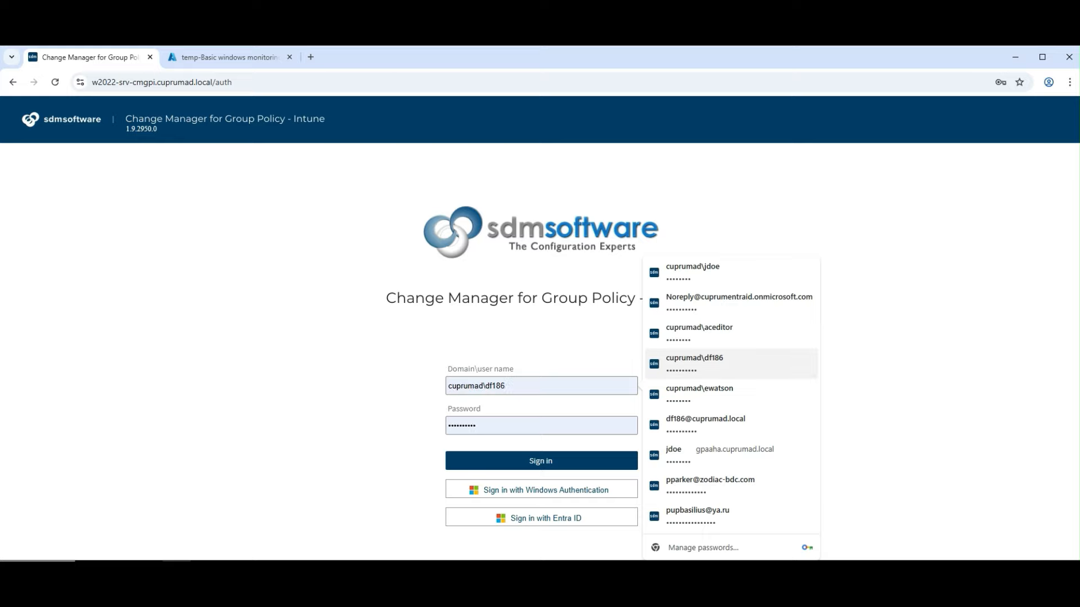
left_click(731, 364)
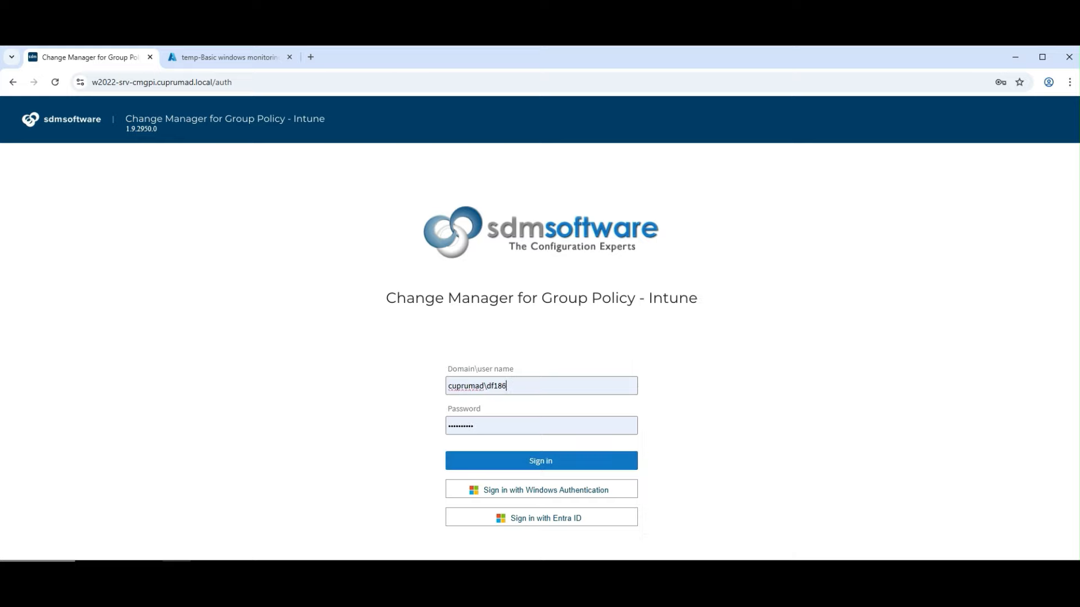
left_click(541, 462)
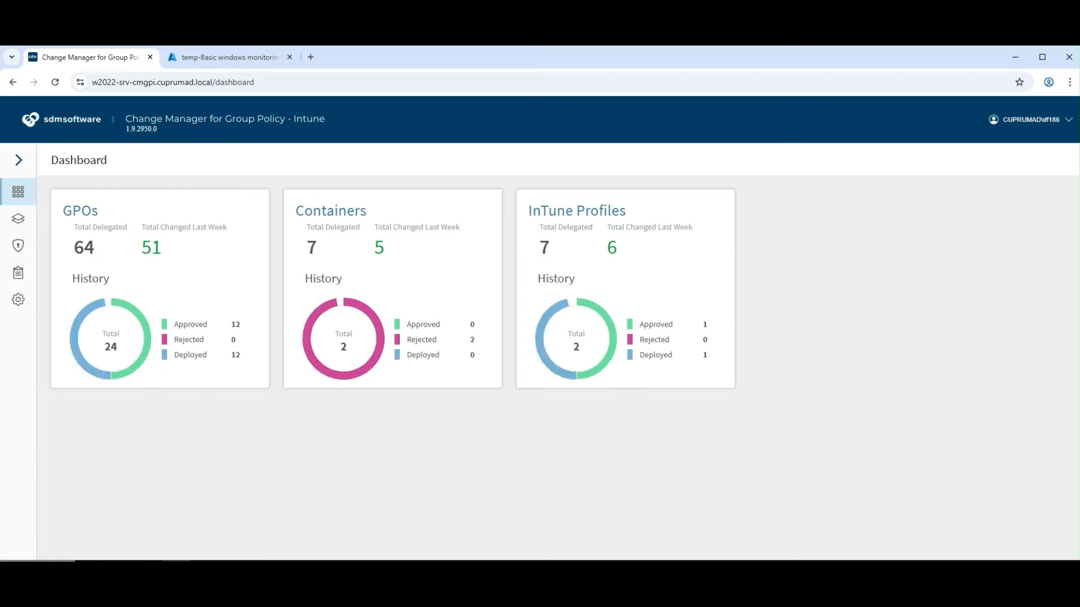
scroll(61, 352, "down", 1)
left_click(62, 471)
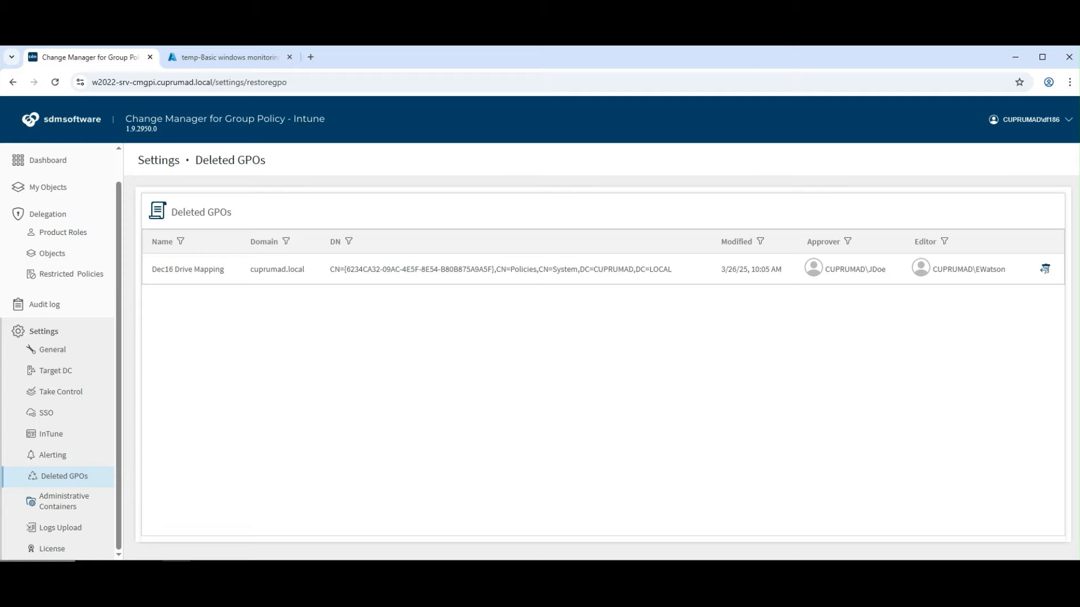
Restore Dec16 Drive Mapping from Deleted GPOs, then sign in as the approver again
left_click(1045, 269)
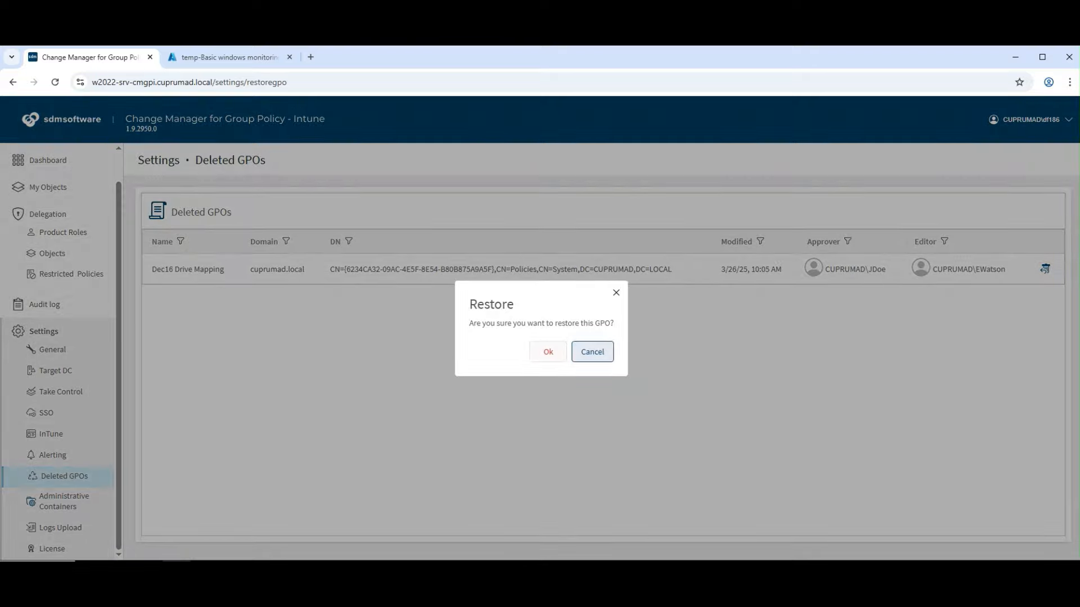
left_click(548, 351)
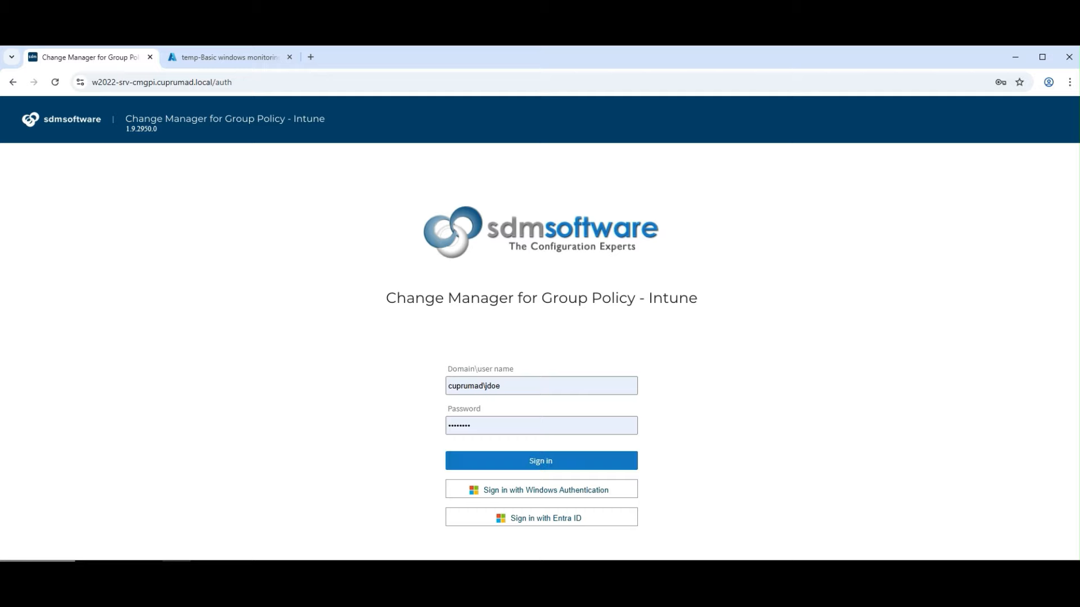
left_click(541, 461)
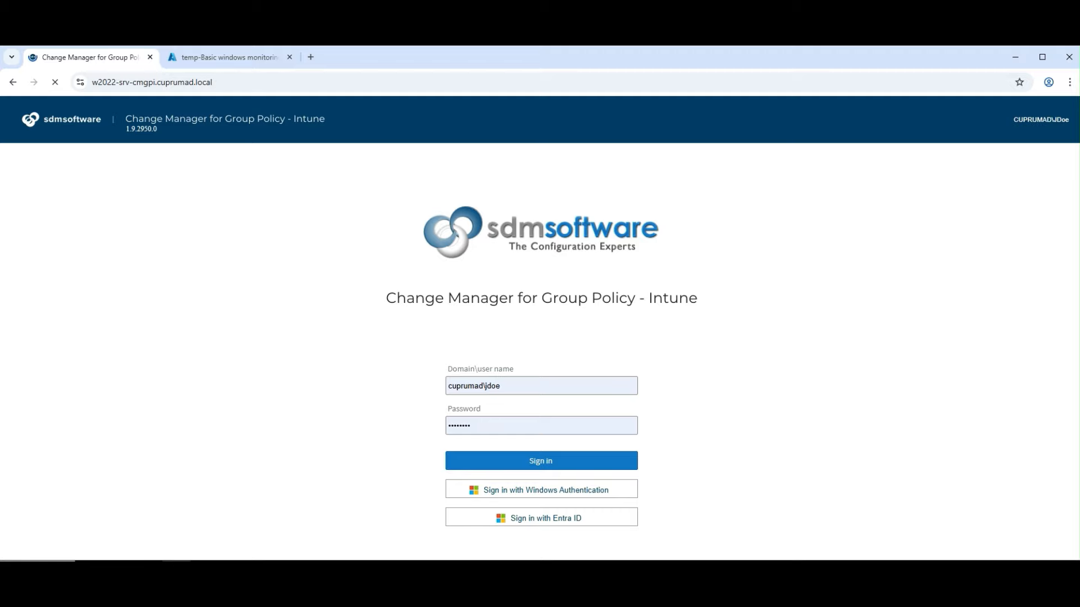